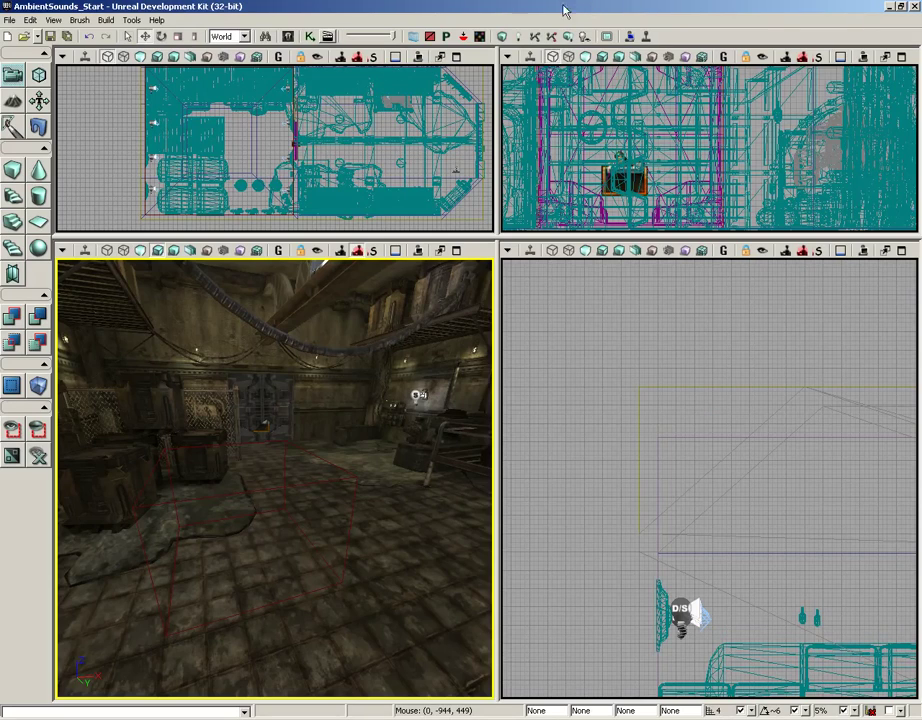
From the Content Browser, create a new SoundCue: package SoundDemo, group SoudCues, name RandomNumber.
{"action": "left_click", "coordinate": [288, 37]}
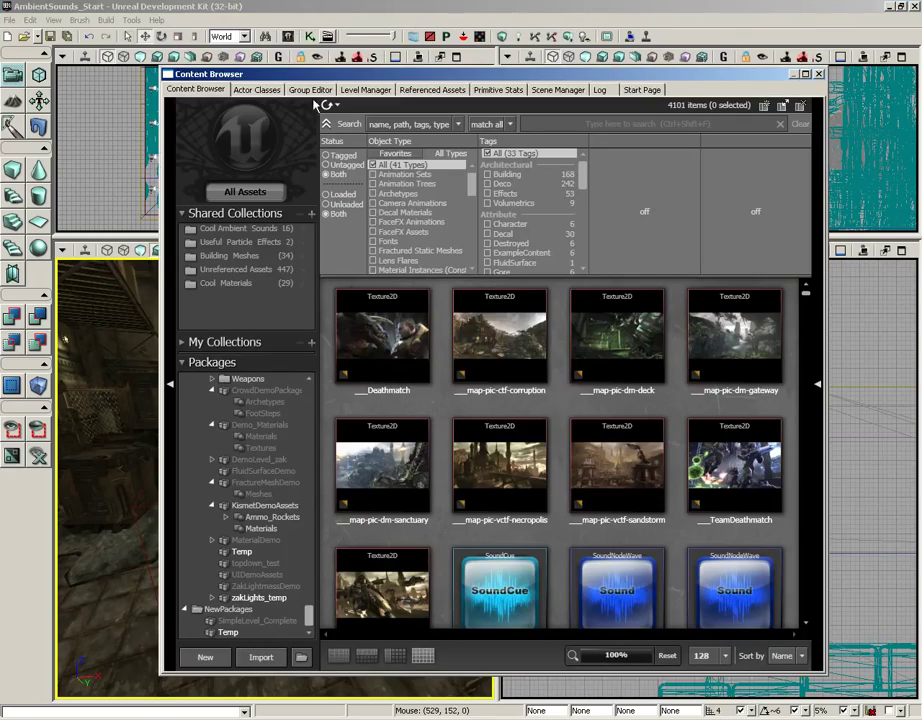
{"action": "right_click", "coordinate": [436, 404]}
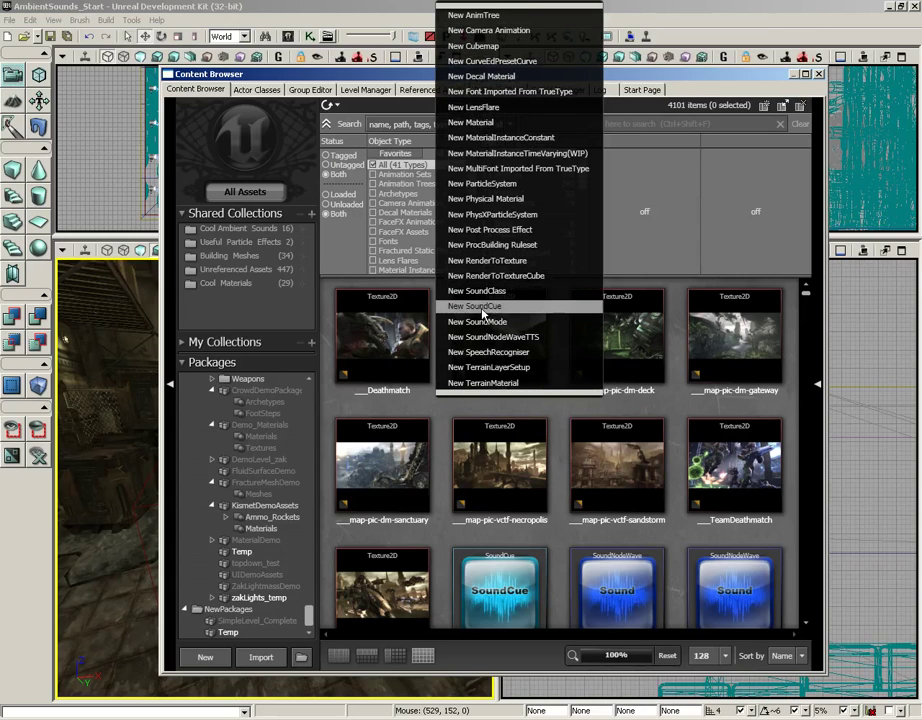
{"action": "left_click", "coordinate": [506, 308]}
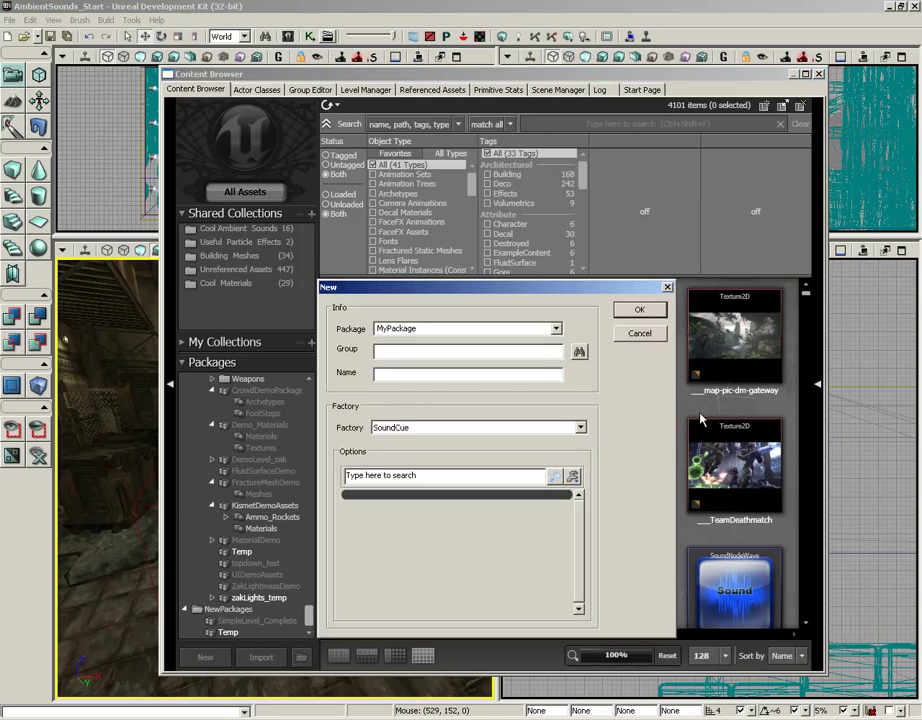
{"action": "double_click", "coordinate": [394, 333]}
{"action": "type", "text": "SoundDemo"}
{"action": "key", "text": "Tab"}
{"action": "type", "text": "SoudCues"}
{"action": "key", "text": "Tab"}
{"action": "type", "text": "RandomNum"}
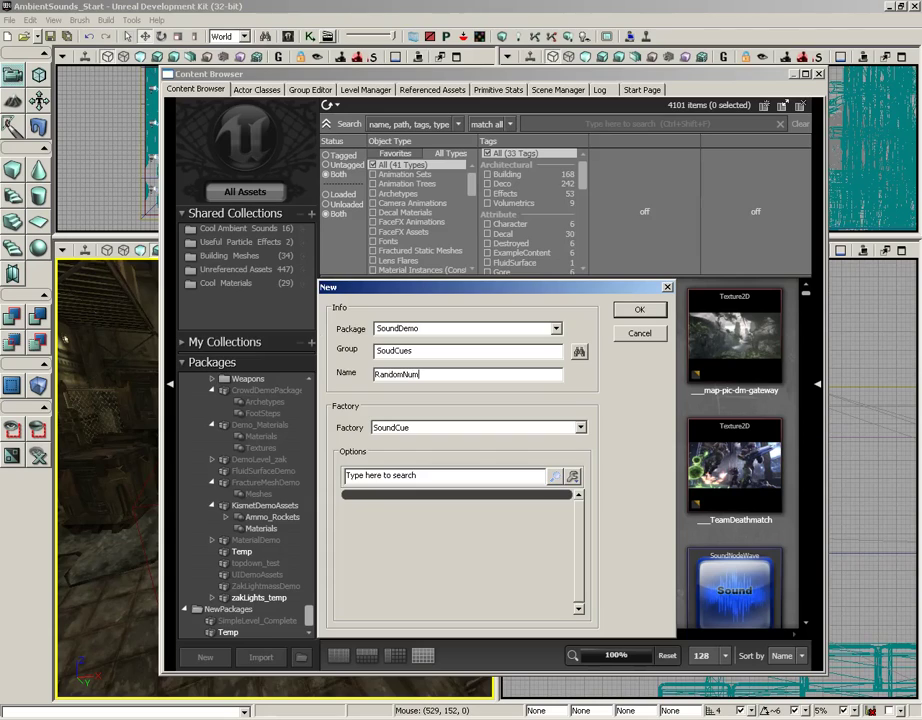
{"action": "type", "text": "ber"}
{"action": "key", "text": "Return"}
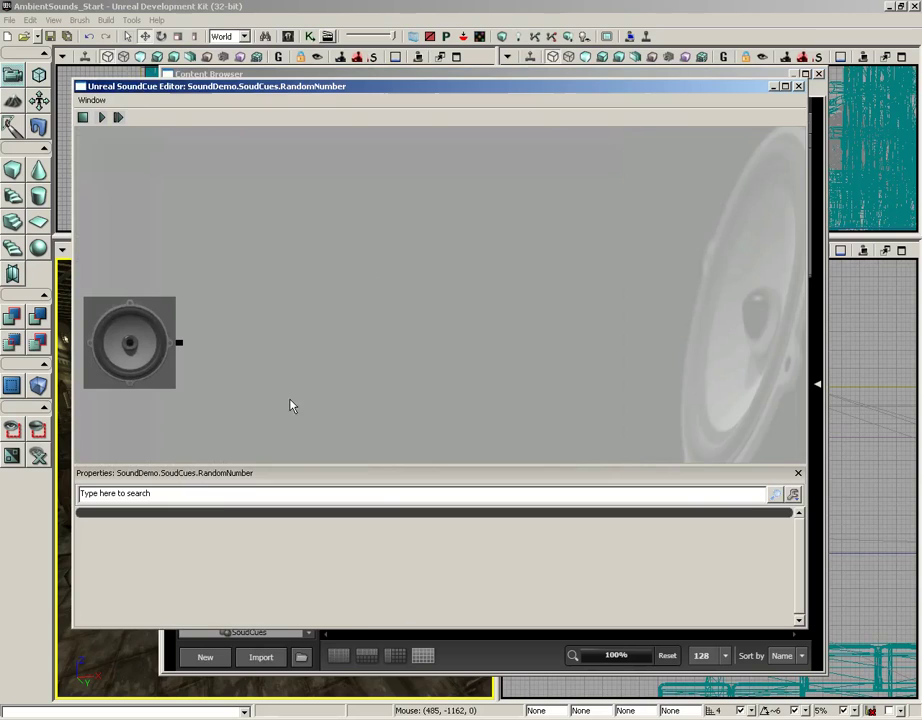
Save the SoundDemo package as SoundDemo.upk and reopen the RandomNumber cue for editing.
{"action": "left_click", "coordinate": [308, 76]}
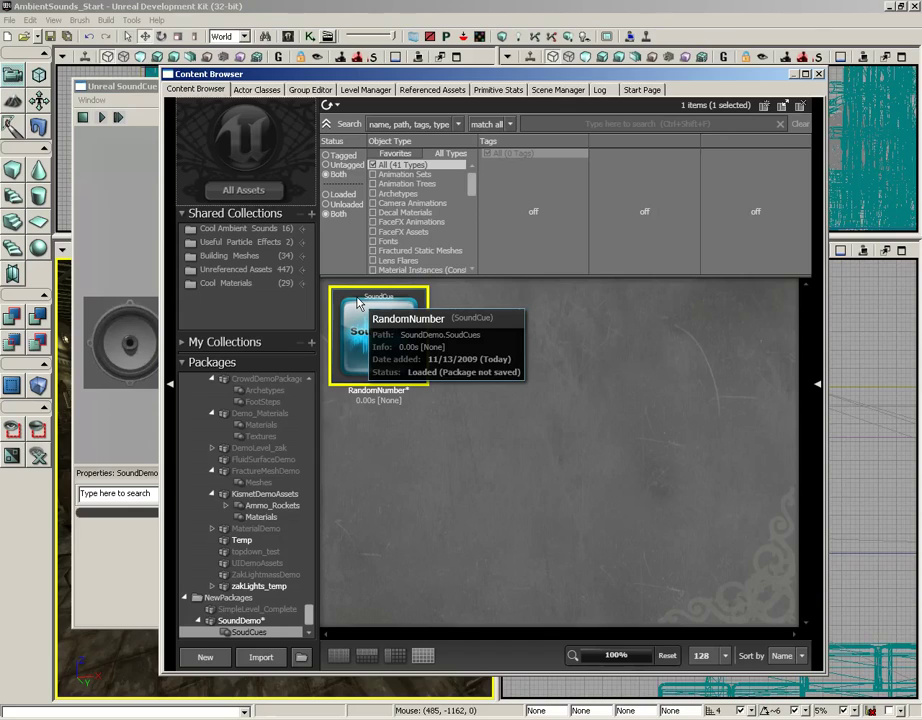
{"action": "left_click", "coordinate": [250, 620]}
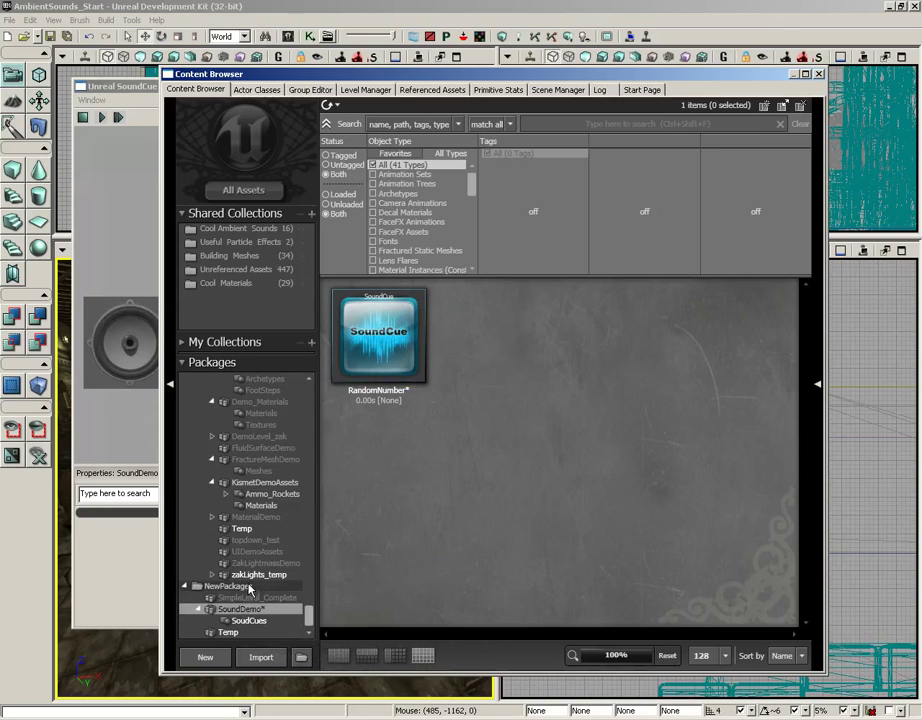
{"action": "key", "text": "ctrl+s"}
{"action": "left_click", "coordinate": [371, 288]}
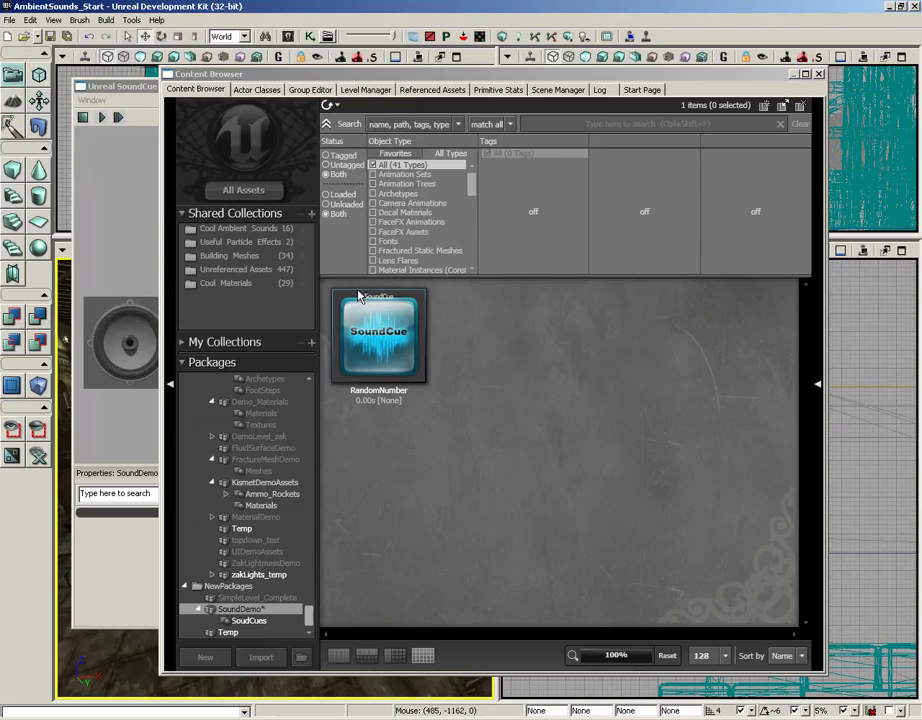
{"action": "double_click", "coordinate": [379, 335]}
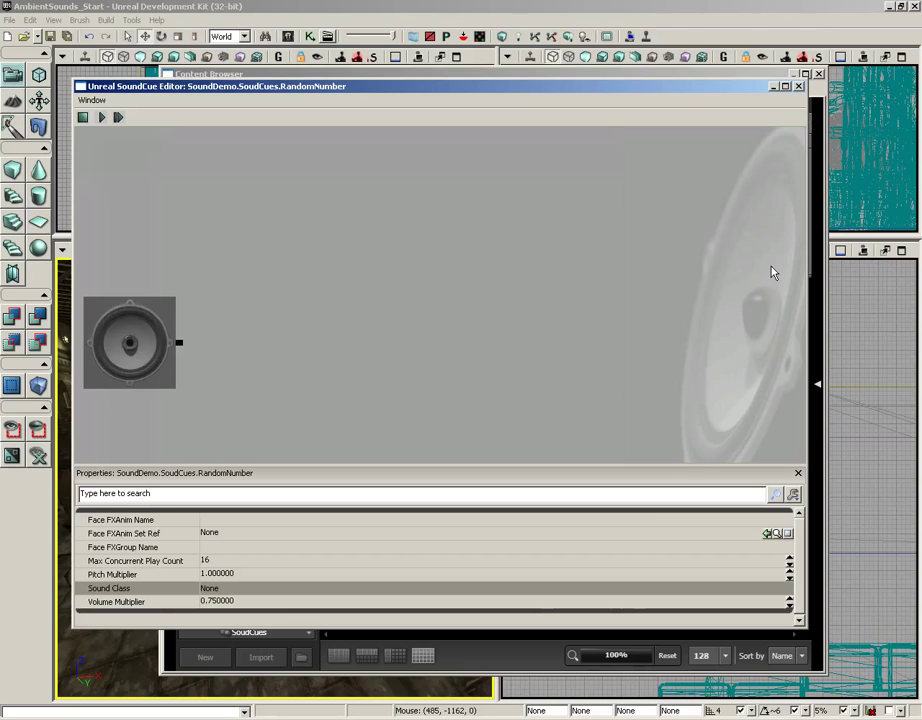
Filter the Content Browser to Sound Wave Data and search for 'countdown'.
{"action": "left_click", "coordinate": [510, 647]}
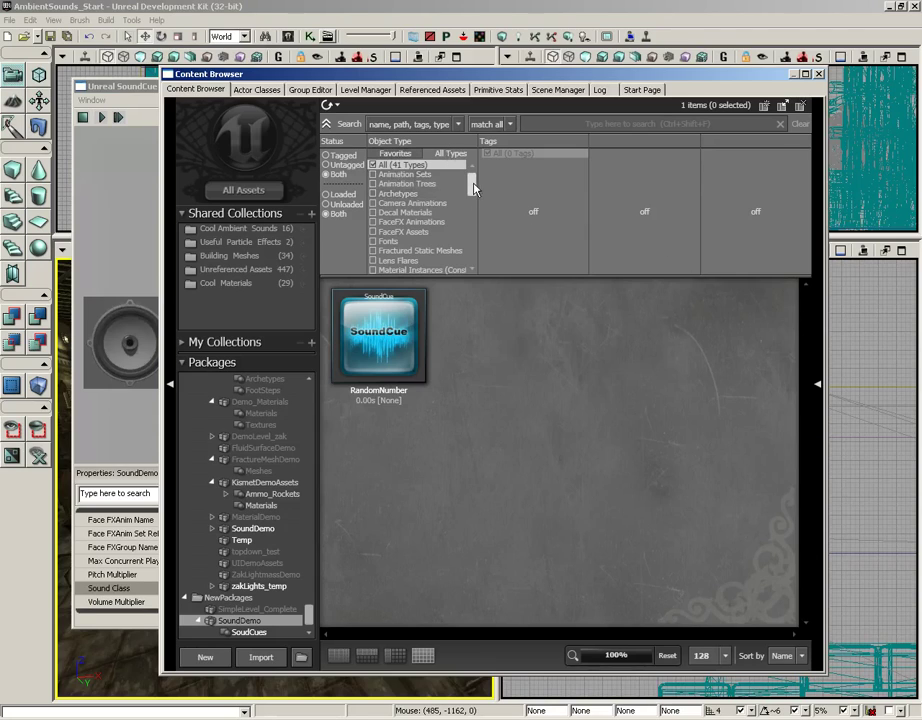
{"action": "left_click_drag", "start_coordinate": [471, 181], "coordinate": [474, 232]}
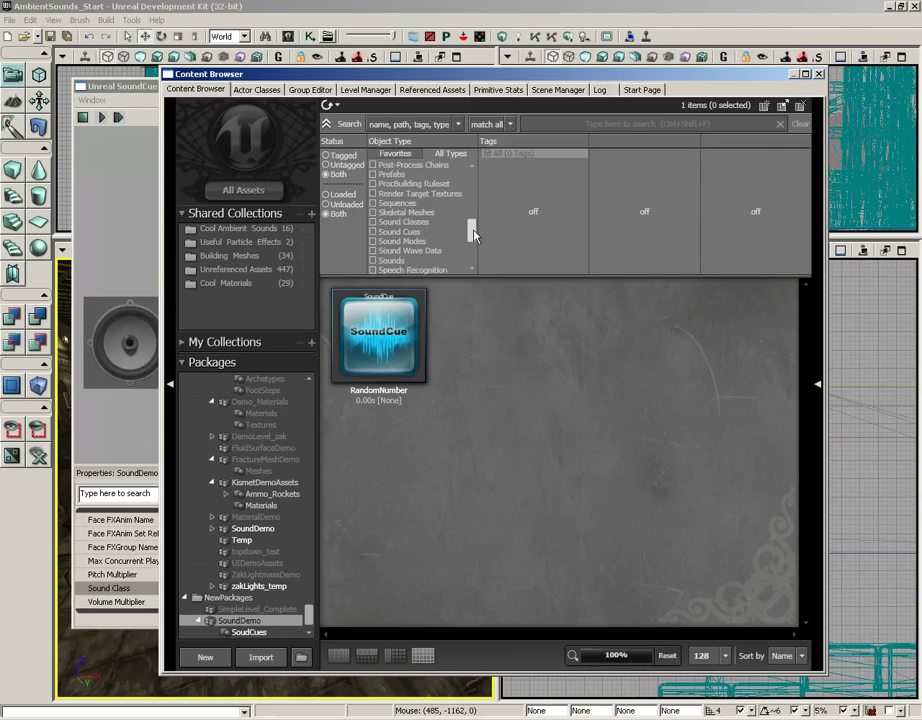
{"action": "left_click", "coordinate": [432, 257]}
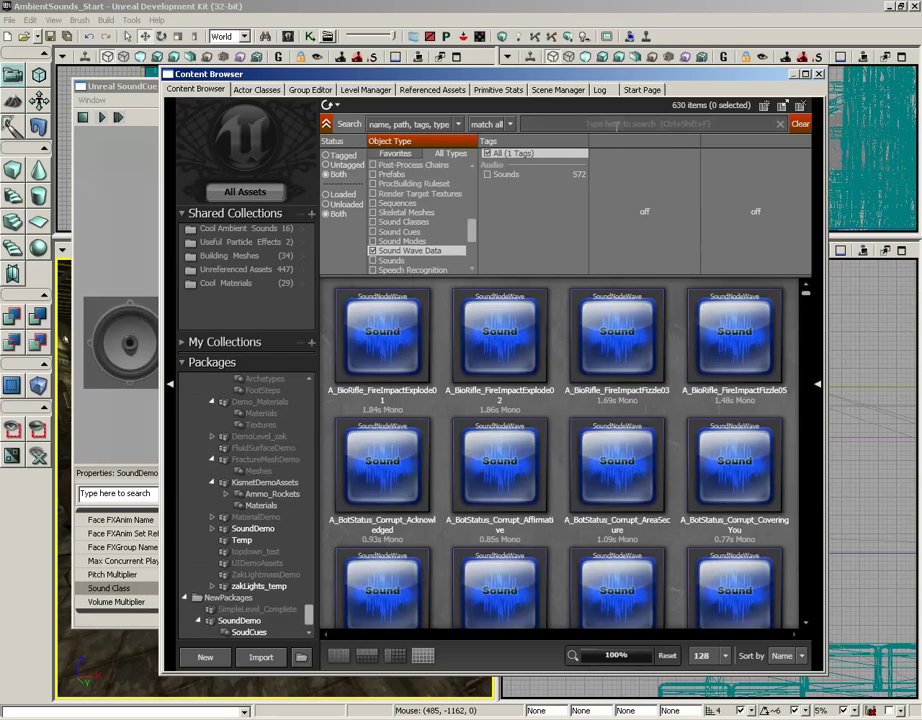
{"action": "left_click", "coordinate": [604, 122]}
{"action": "type", "text": "countdown"}
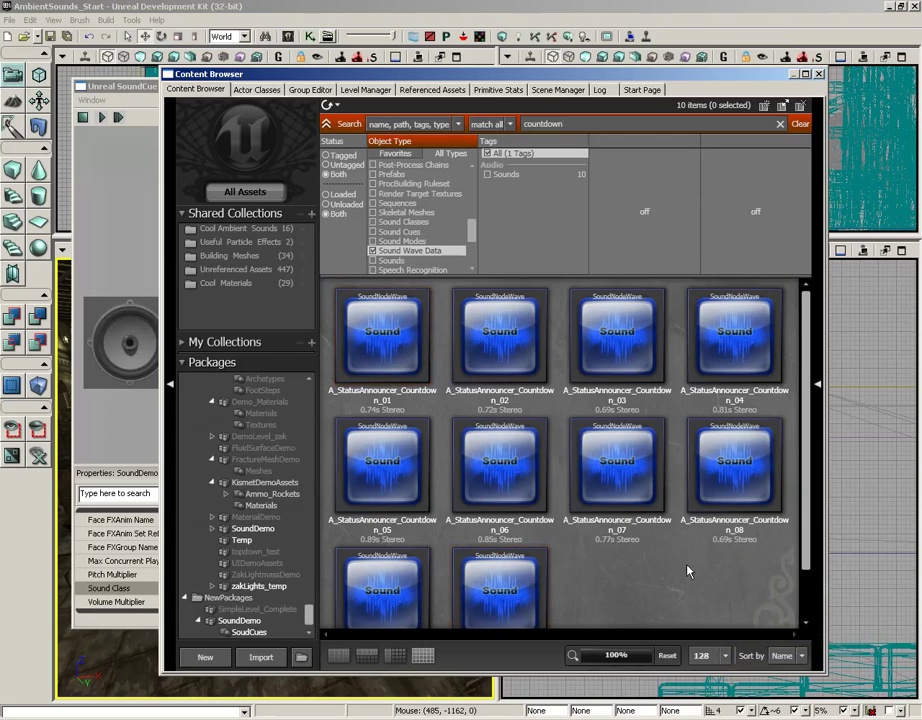
Select all ten countdown sound waves, Countdown_01 through Countdown_10.
{"action": "left_click", "coordinate": [520, 593]}
{"action": "left_click", "coordinate": [500, 358]}
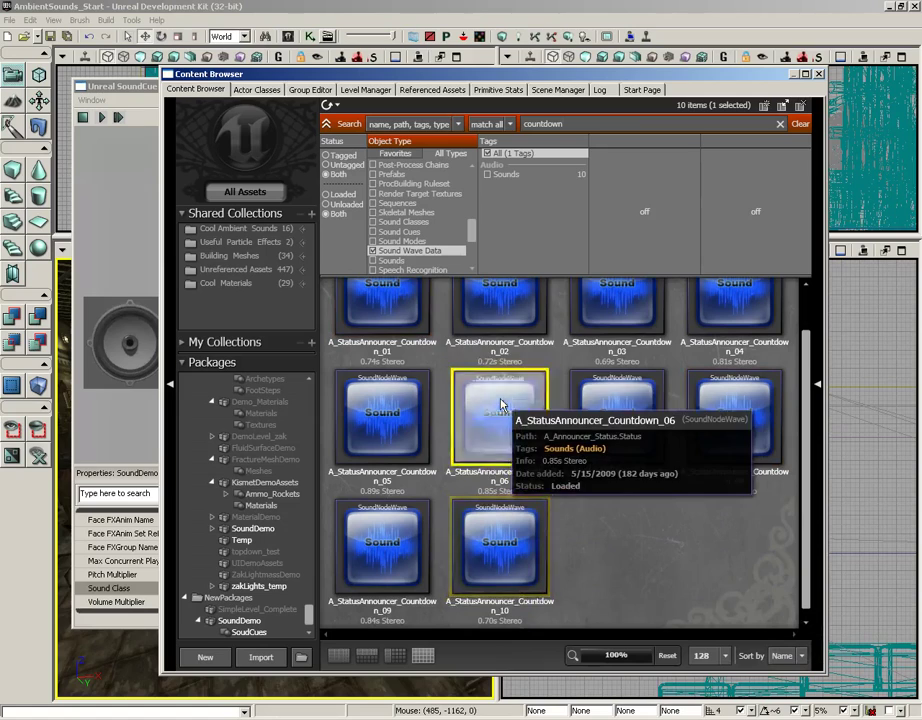
{"action": "scroll", "coordinate": [398, 310], "scroll_direction": "up", "scroll_amount": 1}
{"action": "left_click", "coordinate": [396, 312]}
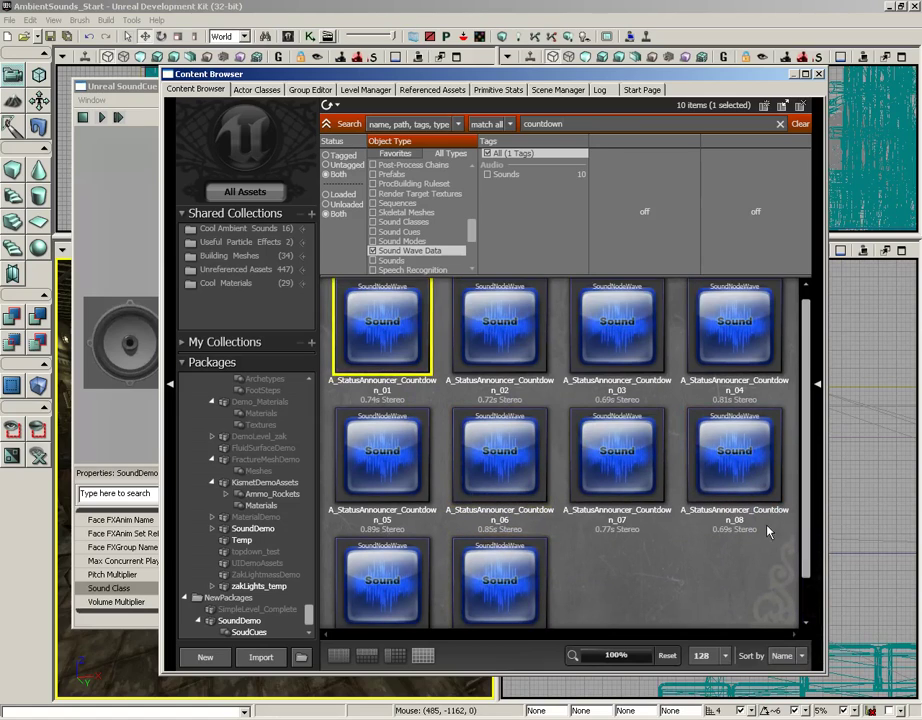
{"action": "left_click", "coordinate": [505, 567], "text": "shift"}
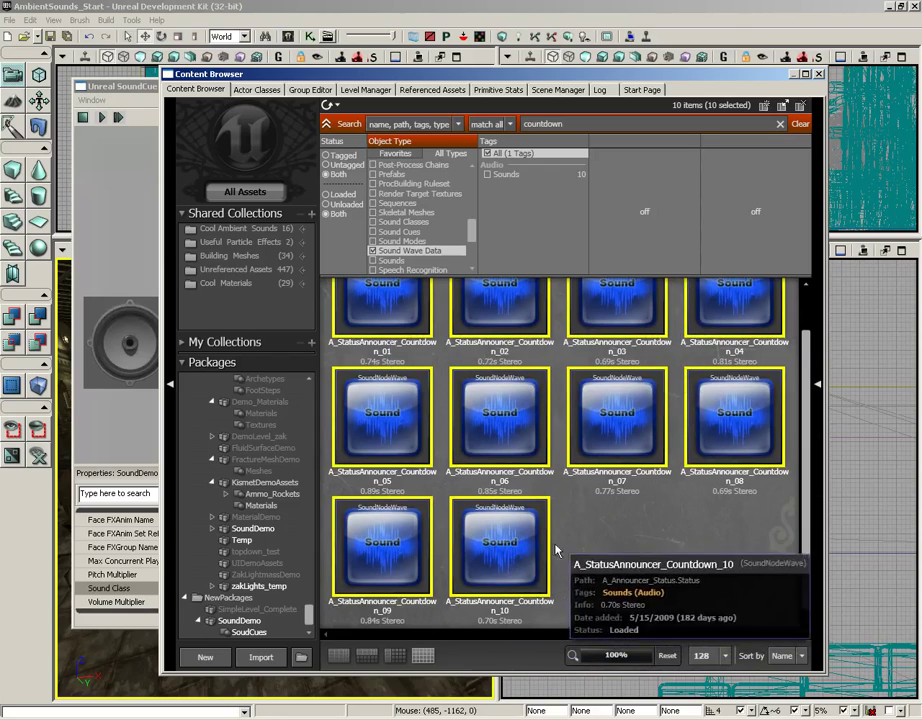
{"action": "scroll", "coordinate": [556, 549], "scroll_direction": "up", "scroll_amount": 1}
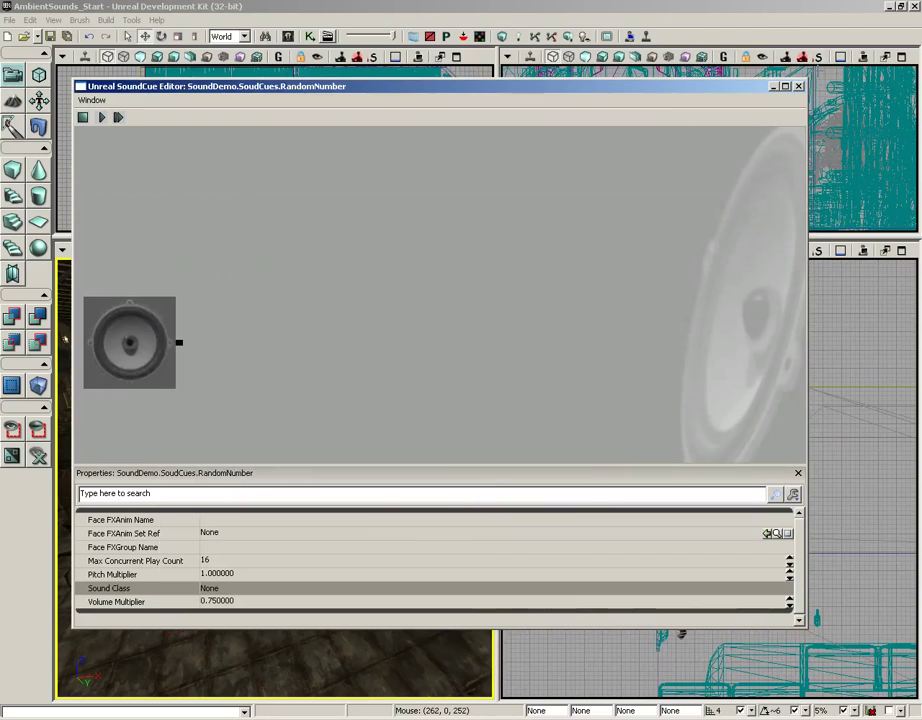
In the RandomNumber cue, add a Random node fed by the ten selected countdown sounds.
{"action": "left_click", "coordinate": [818, 74]}
{"action": "right_click", "coordinate": [511, 249]}
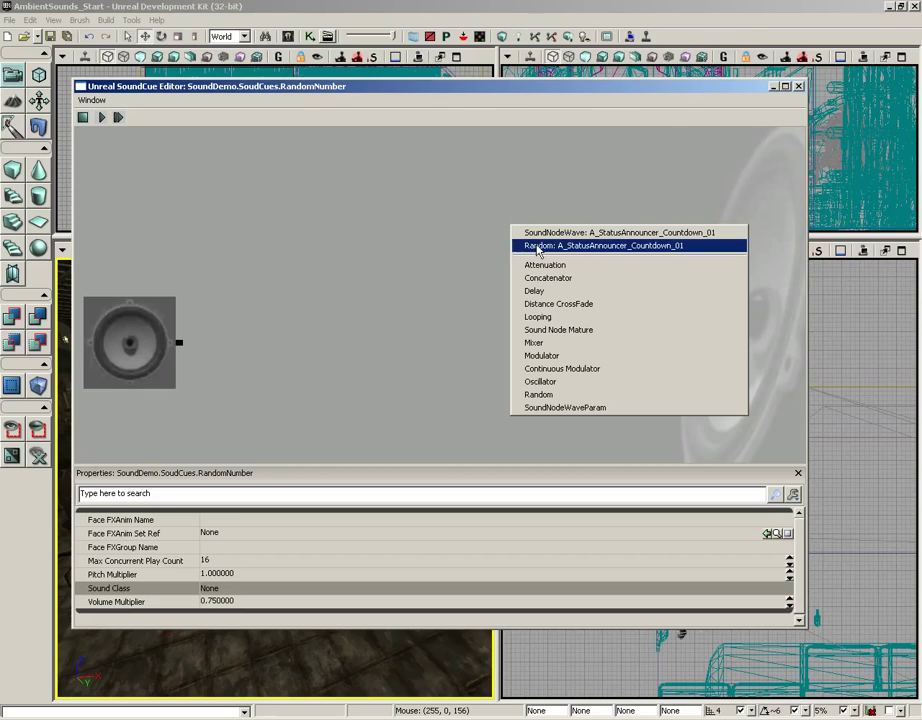
{"action": "left_click", "coordinate": [538, 250]}
Move the Random node toward the output speaker and pan so Countdown_01 shows at top.
{"action": "left_click_drag", "start_coordinate": [484, 292], "coordinate": [373, 286]}
{"action": "scroll", "coordinate": [341, 238], "scroll_direction": "down", "scroll_amount": 2}
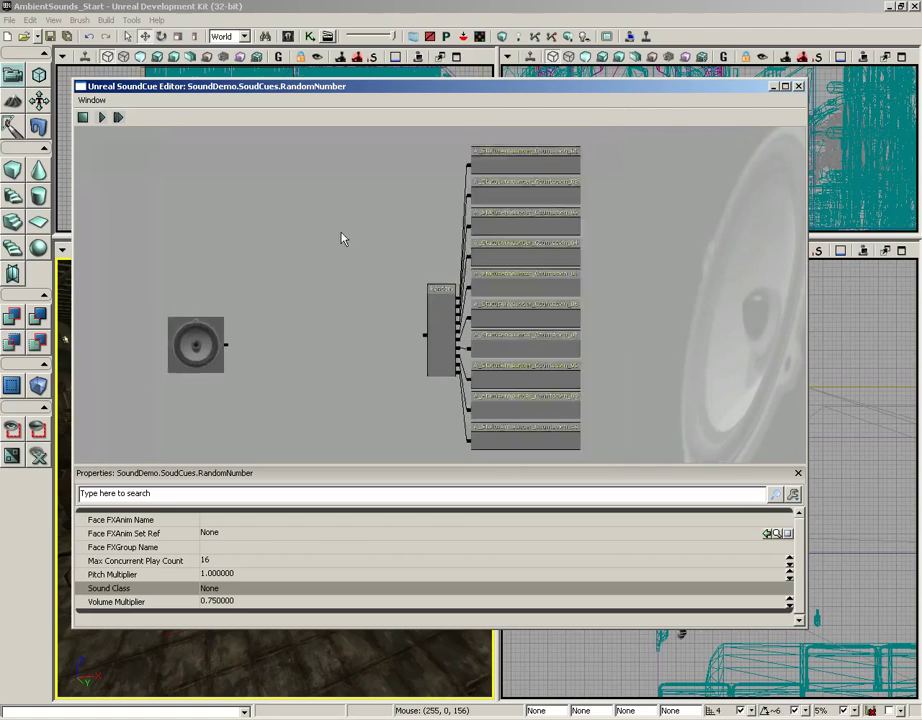
{"action": "scroll", "coordinate": [341, 238], "scroll_direction": "down", "scroll_amount": 1}
{"action": "left_click_drag", "start_coordinate": [435, 330], "coordinate": [375, 308]}
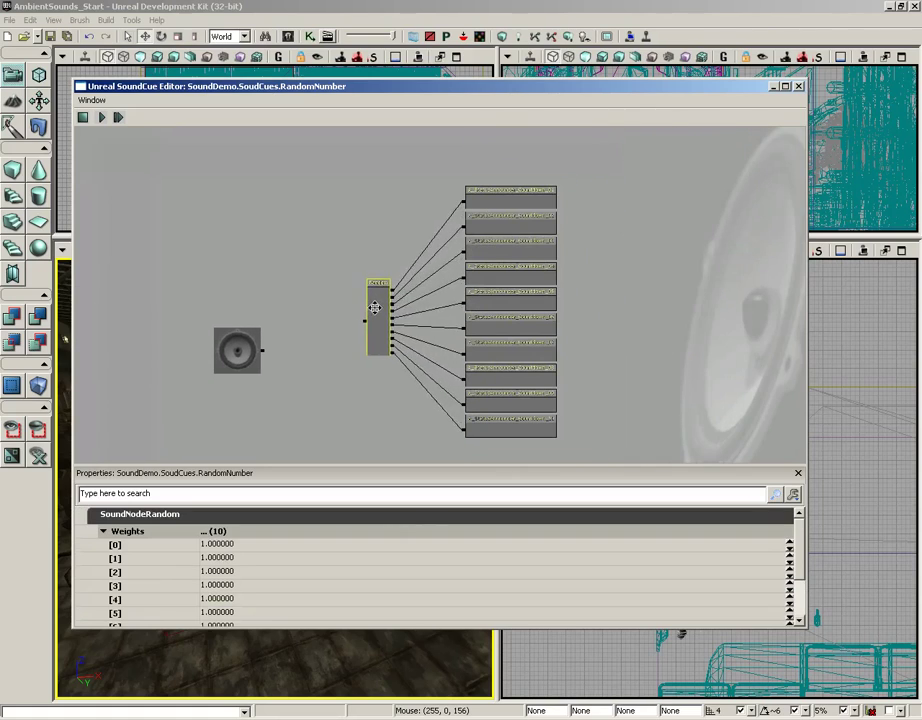
{"action": "left_click_drag", "start_coordinate": [613, 340], "coordinate": [617, 397]}
{"action": "scroll", "coordinate": [690, 368], "scroll_direction": "up", "scroll_amount": 3}
{"action": "left_click_drag", "start_coordinate": [479, 356], "coordinate": [494, 258]}
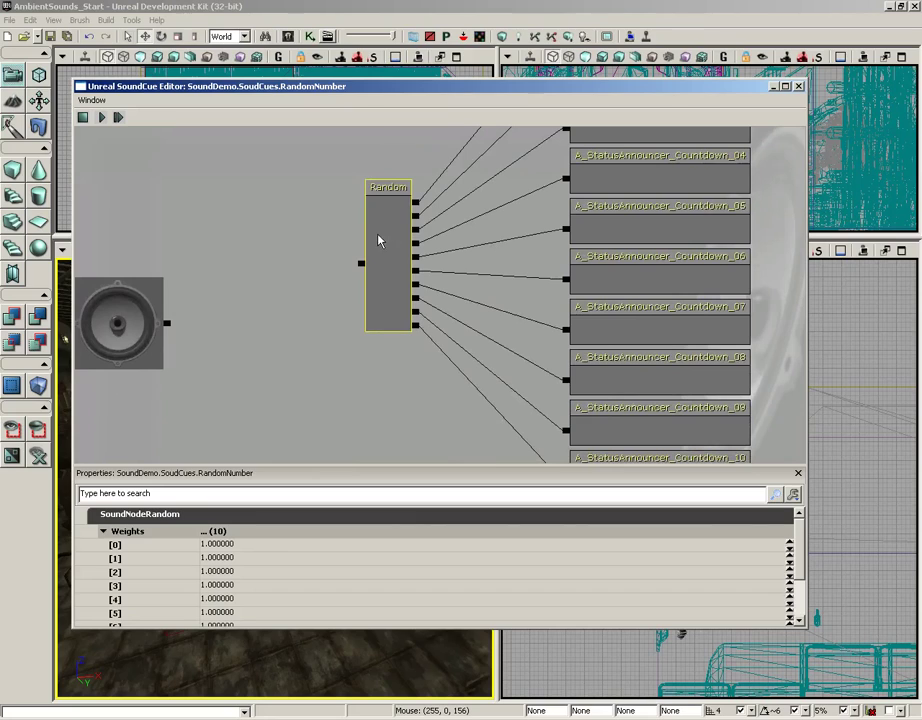
Delete the Random node and the ten countdown wave nodes.
{"action": "key", "text": "Delete"}
{"action": "scroll", "coordinate": [412, 247], "scroll_direction": "down", "scroll_amount": 2}
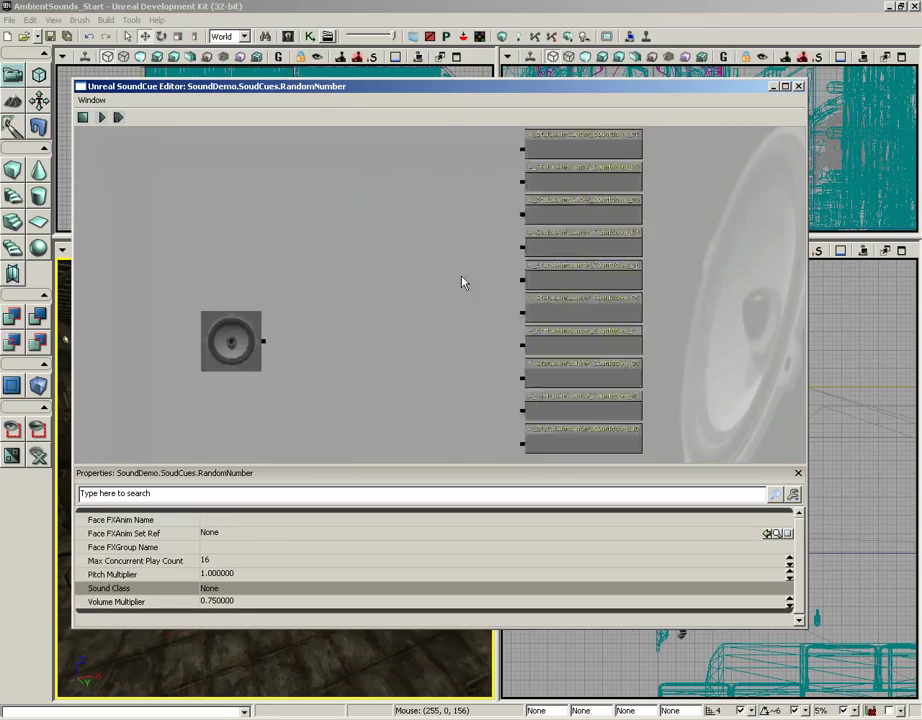
{"action": "left_click_drag", "start_coordinate": [465, 154], "coordinate": [610, 463], "text": "ctrl+alt"}
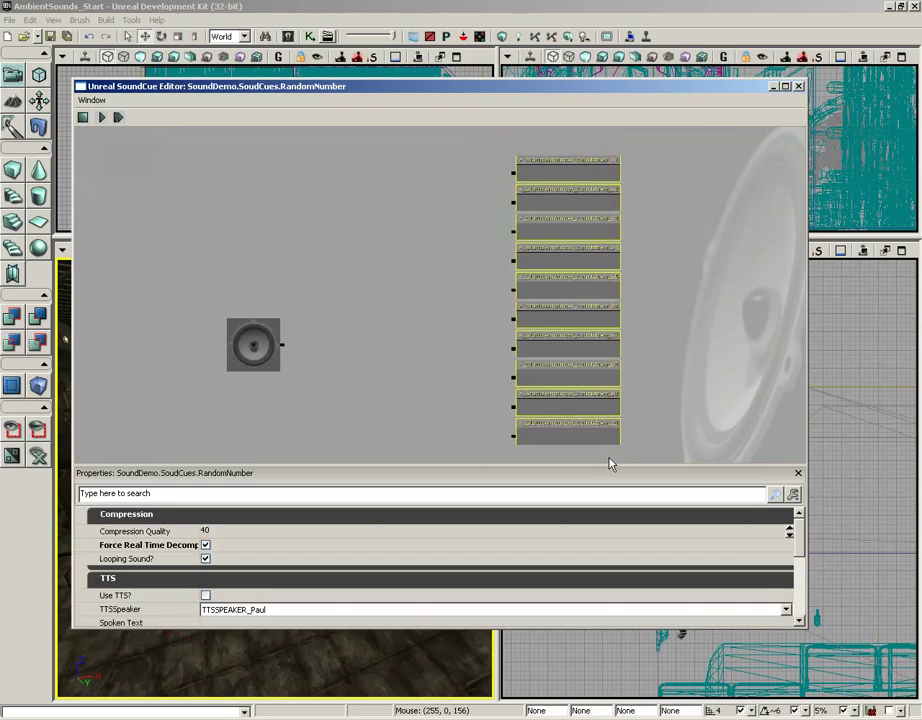
{"action": "key", "text": "Delete"}
Re-add the countdown sounds as ten separate, unconnected wave nodes.
{"action": "right_click", "coordinate": [475, 290]}
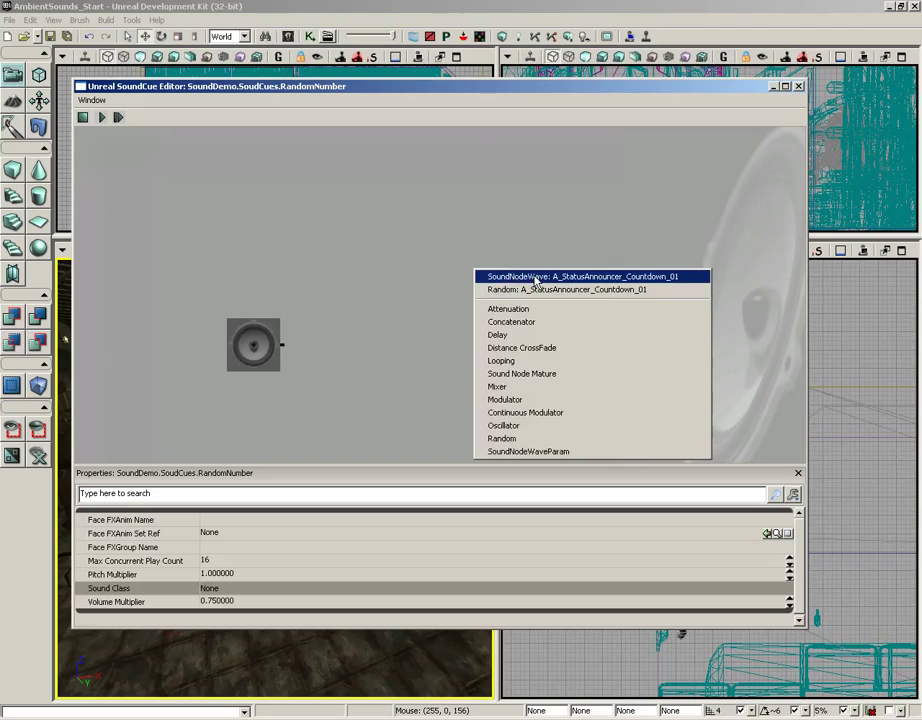
{"action": "left_click", "coordinate": [648, 277]}
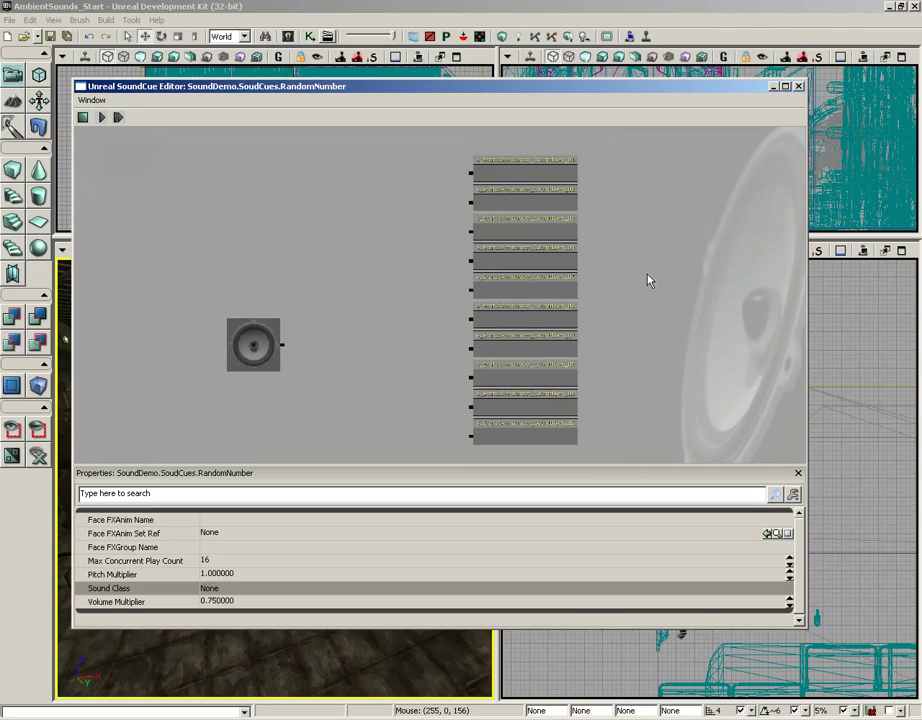
{"action": "scroll", "coordinate": [648, 292], "scroll_direction": "up", "scroll_amount": 4}
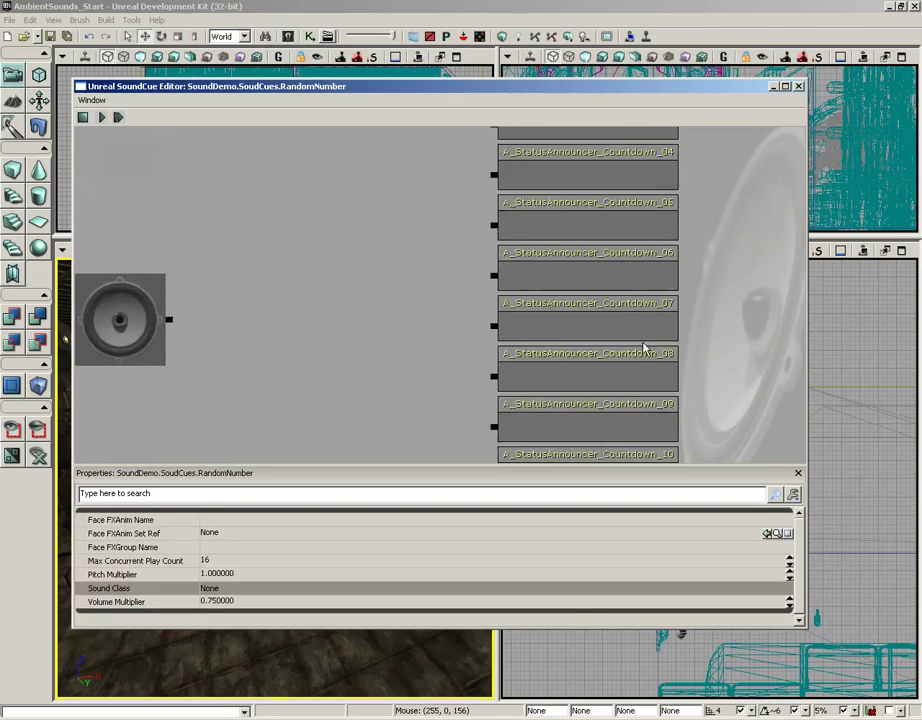
{"action": "left_click_drag", "start_coordinate": [645, 350], "coordinate": [652, 423]}
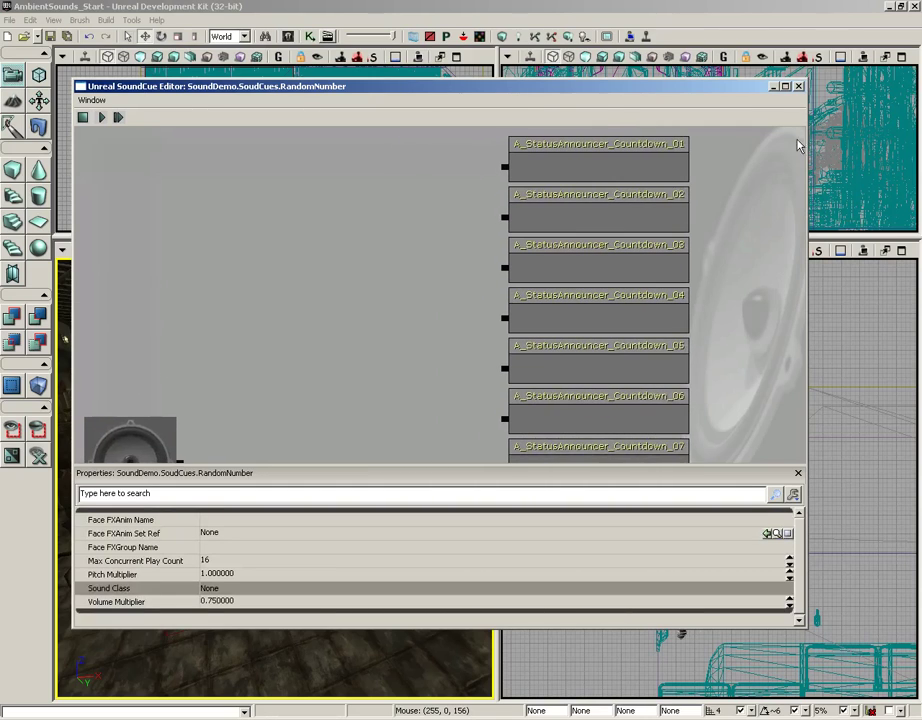
Maximize the SoundCue Editor and center the view on the output and countdown nodes.
{"action": "left_click", "coordinate": [785, 86]}
{"action": "left_click_drag", "start_coordinate": [380, 232], "coordinate": [531, 232]}
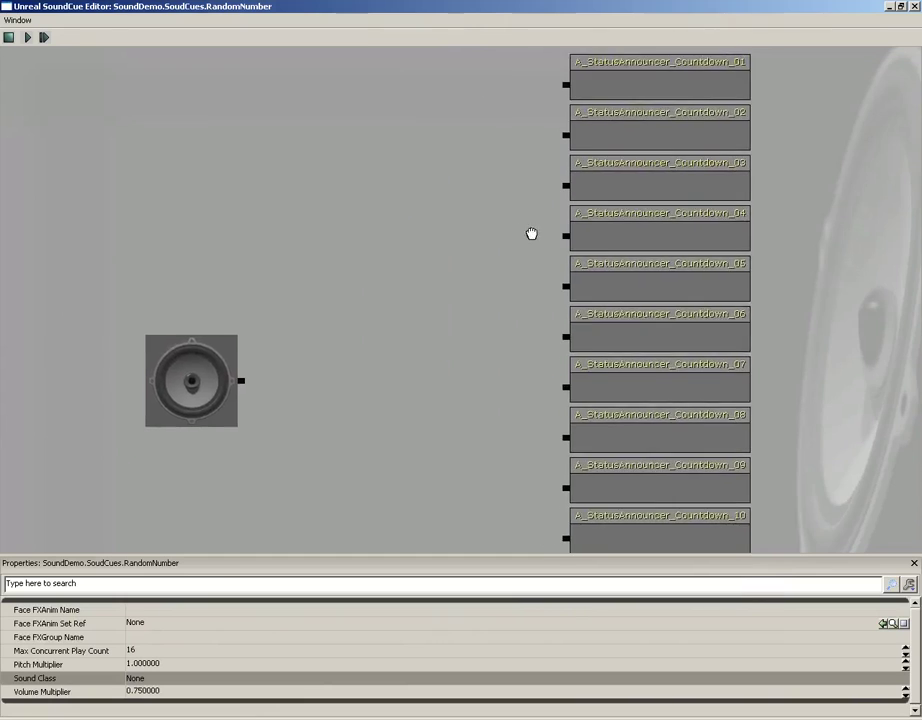
{"action": "scroll", "coordinate": [531, 228], "scroll_direction": "down", "scroll_amount": 1}
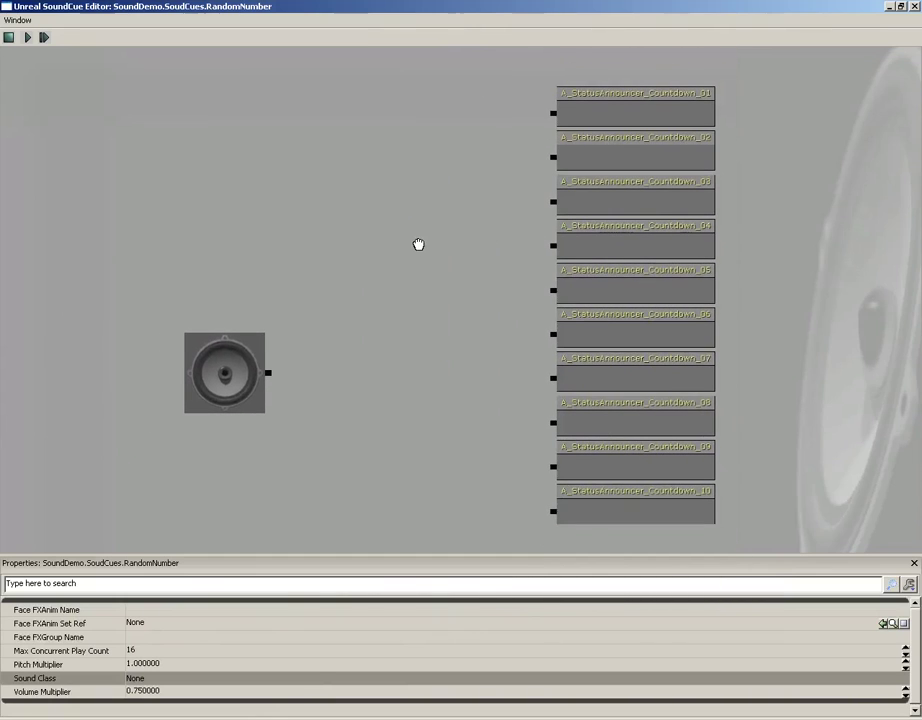
{"action": "left_click", "coordinate": [418, 245]}
{"action": "left_click_drag", "start_coordinate": [420, 245], "coordinate": [440, 272]}
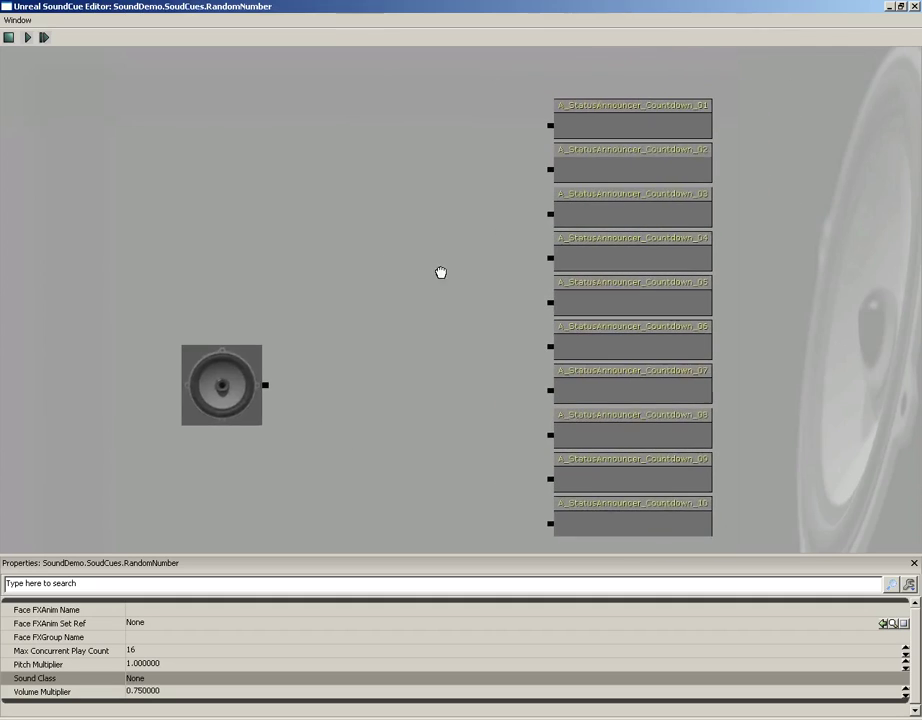
{"action": "scroll", "coordinate": [440, 339], "scroll_direction": "up", "scroll_amount": 1}
{"action": "scroll", "coordinate": [436, 330], "scroll_direction": "down", "scroll_amount": 2}
{"action": "scroll", "coordinate": [431, 380], "scroll_direction": "up", "scroll_amount": 3}
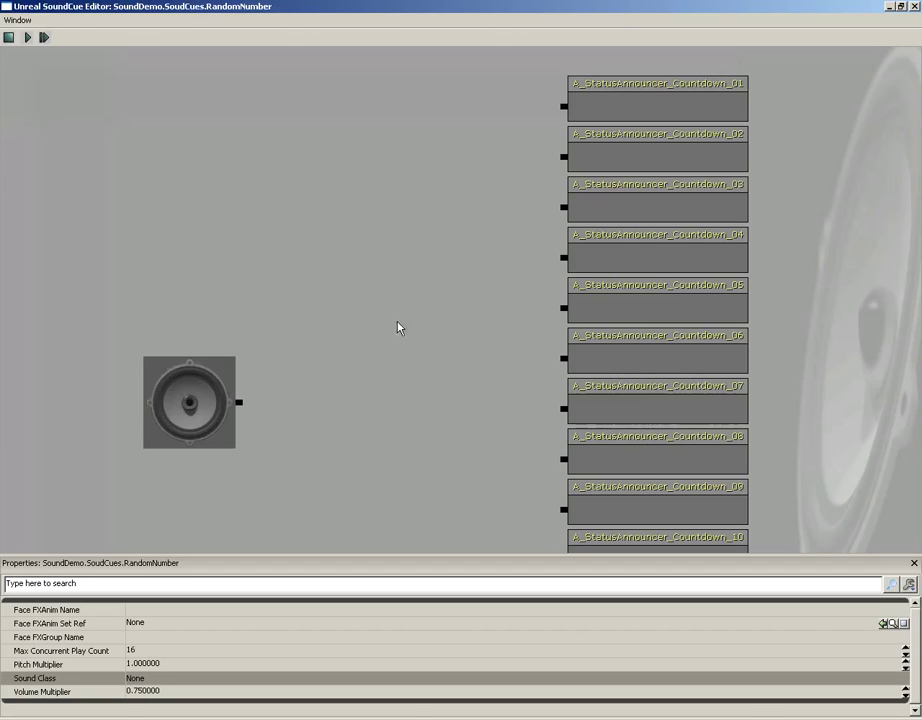
Open the node context menu on empty canvas beside the ten countdown wave nodes.
{"action": "right_click", "coordinate": [402, 284]}
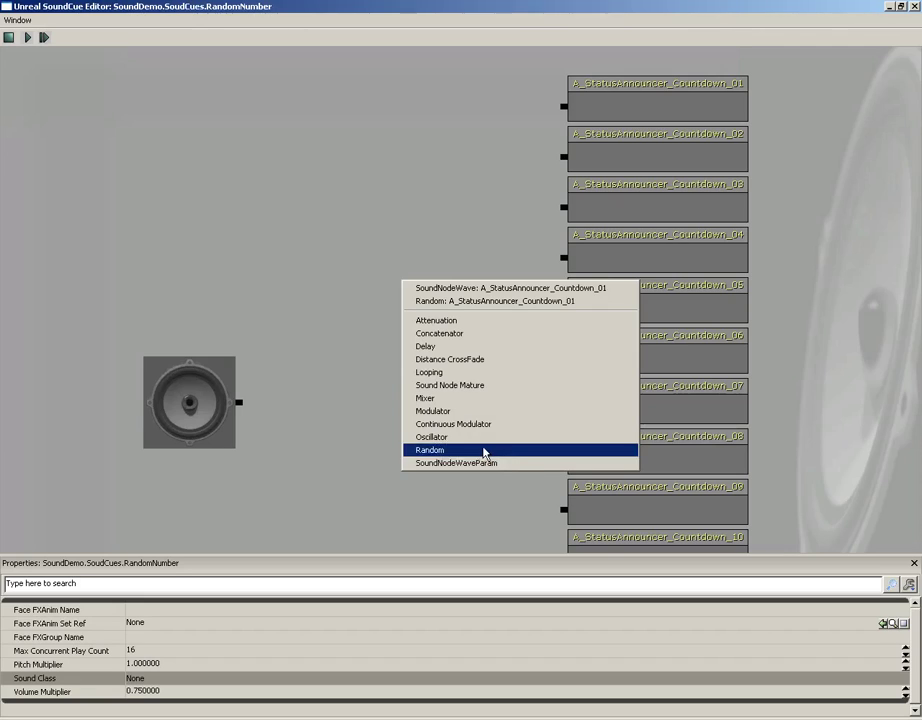
Add a Random node and expand it to ten inputs.
{"action": "left_click", "coordinate": [432, 451]}
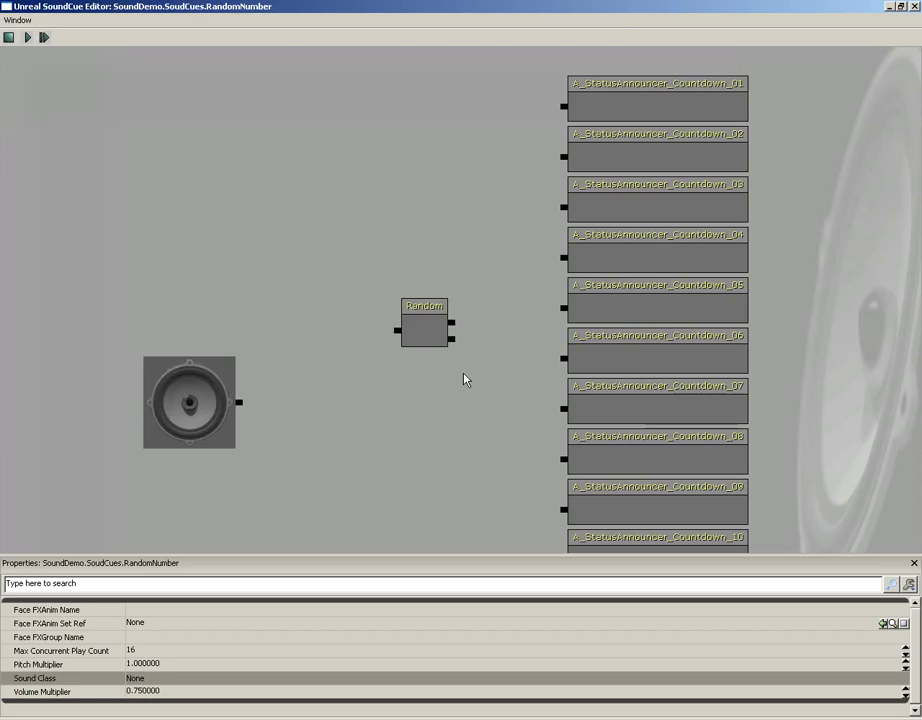
{"action": "left_click_drag", "start_coordinate": [464, 379], "coordinate": [319, 294]}
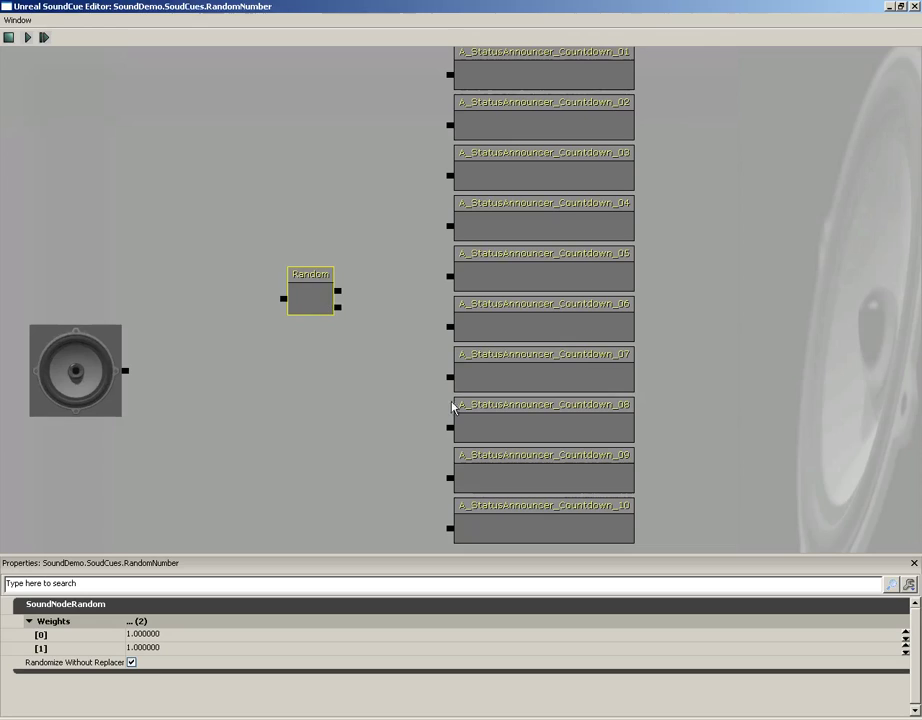
{"action": "right_click", "coordinate": [308, 300]}
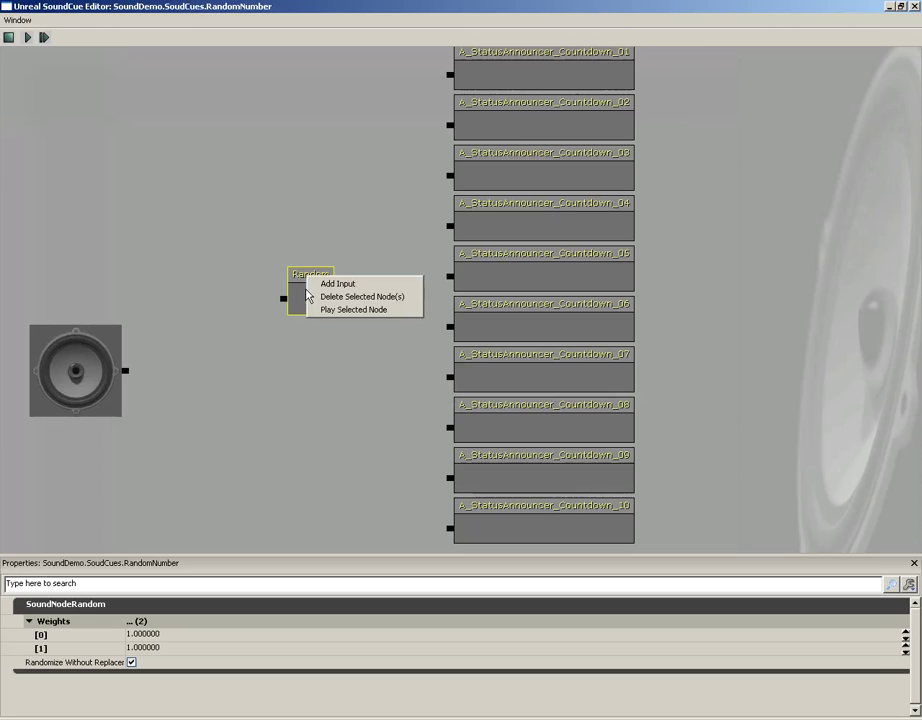
{"action": "left_click", "coordinate": [318, 284]}
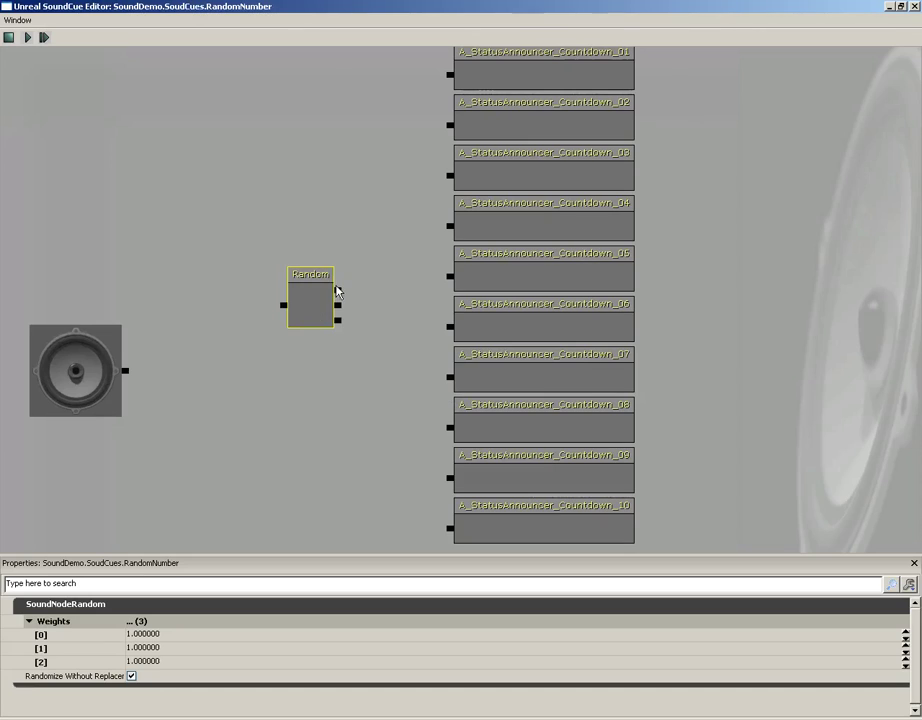
{"action": "right_click", "coordinate": [307, 283]}
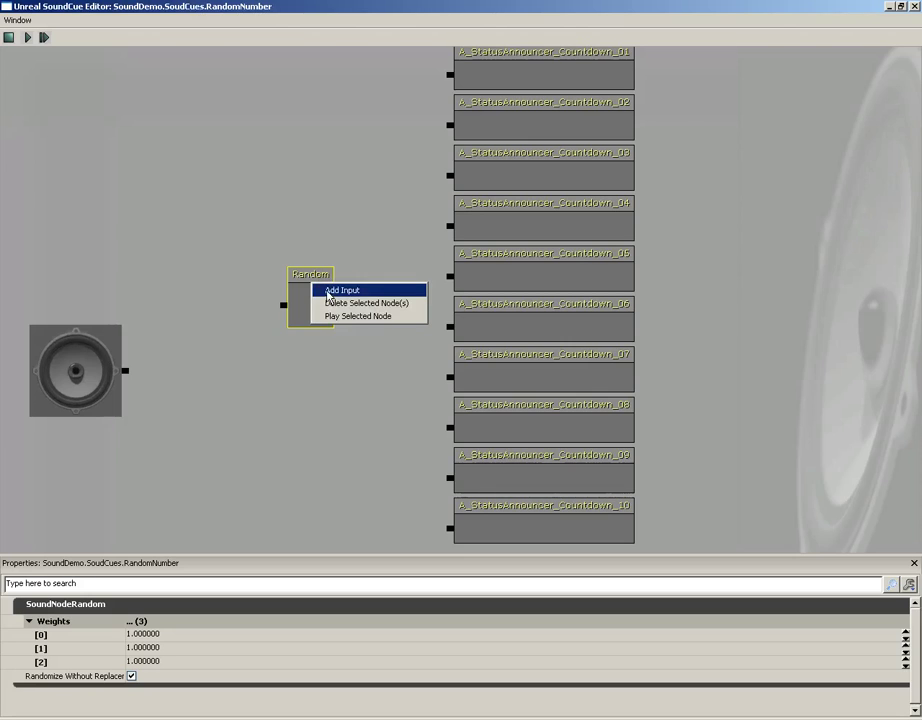
{"action": "left_click", "coordinate": [315, 290]}
{"action": "right_click", "coordinate": [305, 283]}
{"action": "left_click", "coordinate": [318, 290]}
{"action": "right_click", "coordinate": [306, 305]}
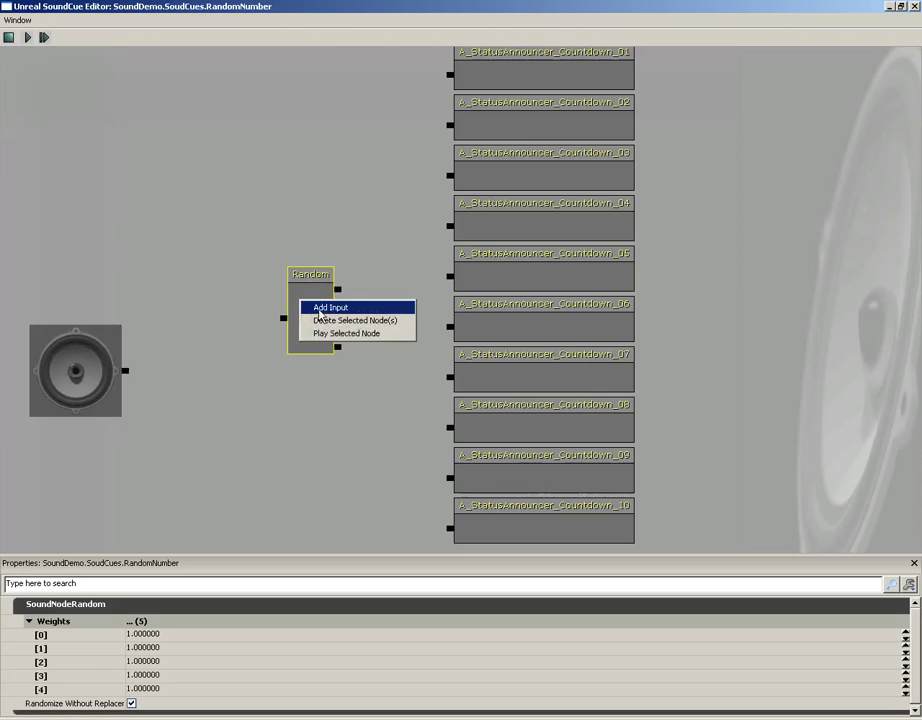
{"action": "left_click", "coordinate": [316, 309]}
{"action": "right_click", "coordinate": [306, 306]}
{"action": "left_click", "coordinate": [316, 309]}
{"action": "right_click", "coordinate": [309, 327]}
{"action": "left_click", "coordinate": [318, 333]}
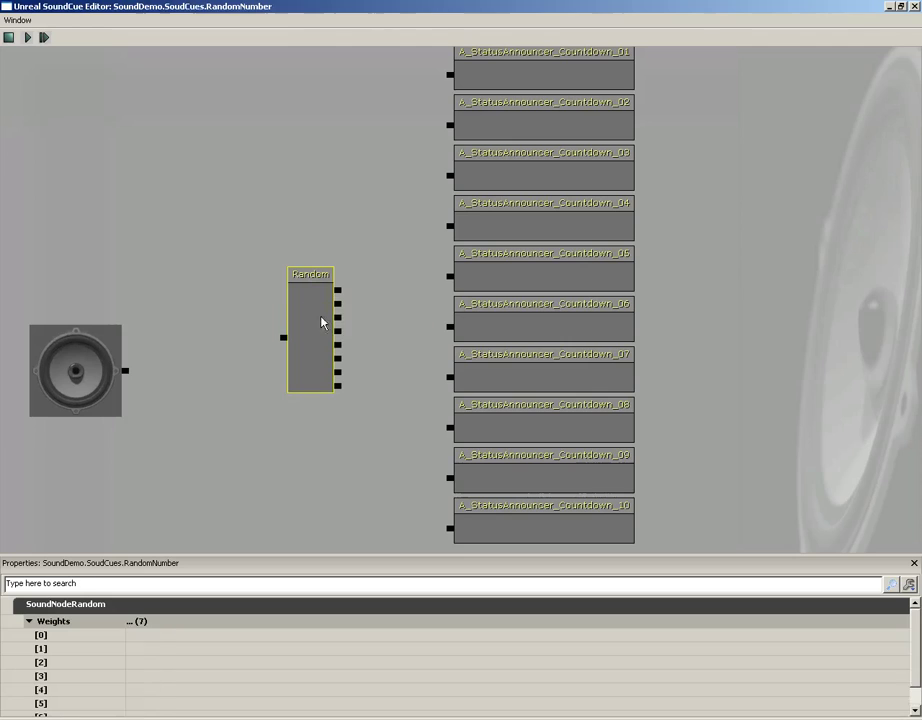
{"action": "right_click", "coordinate": [307, 305]}
{"action": "left_click", "coordinate": [316, 312]}
{"action": "right_click", "coordinate": [310, 314]}
{"action": "left_click", "coordinate": [322, 321]}
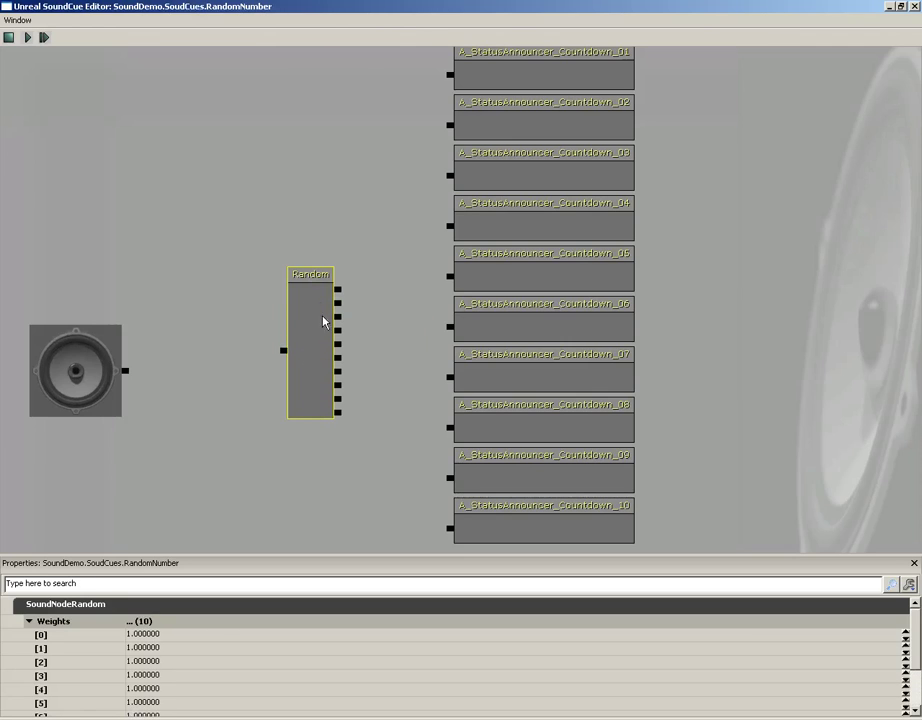
Wire the Random inputs to Countdown_01, 02, 07, 08 and 09, and feed Random into the output.
{"action": "scroll", "coordinate": [385, 254], "scroll_direction": "down", "scroll_amount": 2}
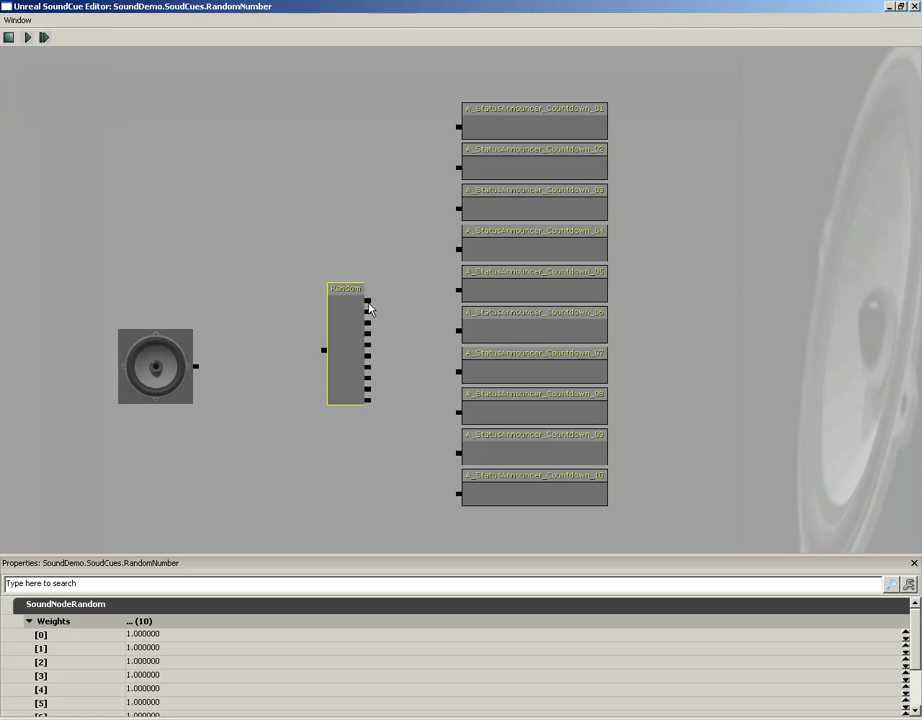
{"action": "left_click_drag", "start_coordinate": [368, 302], "coordinate": [458, 127]}
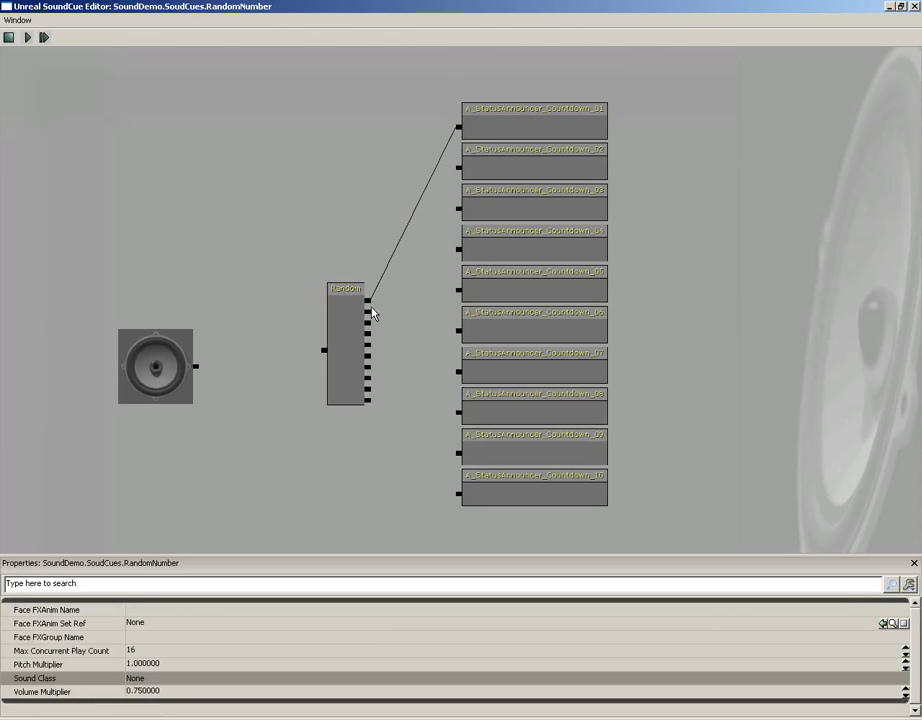
{"action": "mouse_move", "coordinate": [368, 311]}
{"action": "left_mouse_down"}
{"action": "mouse_move", "coordinate": [458, 170]}
{"action": "mouse_move", "coordinate": [385, 311]}
{"action": "mouse_move", "coordinate": [368, 322]}
{"action": "mouse_move", "coordinate": [458, 250]}
{"action": "mouse_move", "coordinate": [405, 338]}
{"action": "mouse_move", "coordinate": [369, 351]}
{"action": "mouse_move", "coordinate": [371, 360]}
{"action": "mouse_move", "coordinate": [447, 325]}
{"action": "mouse_move", "coordinate": [460, 338]}
{"action": "left_mouse_up"}
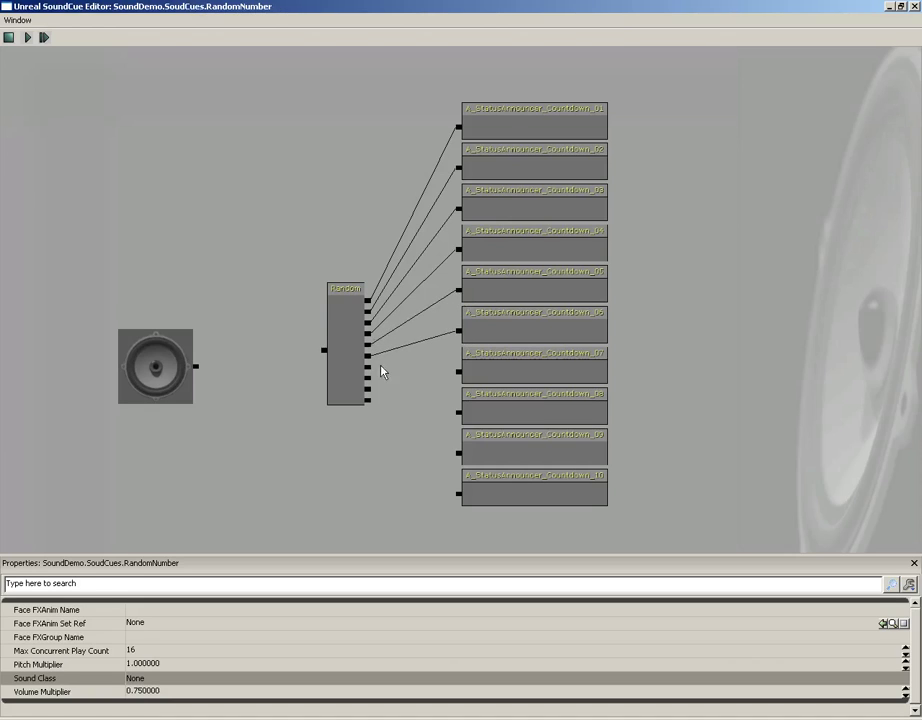
{"action": "left_click_drag", "start_coordinate": [369, 367], "coordinate": [459, 377]}
{"action": "left_click_drag", "start_coordinate": [369, 378], "coordinate": [459, 415]}
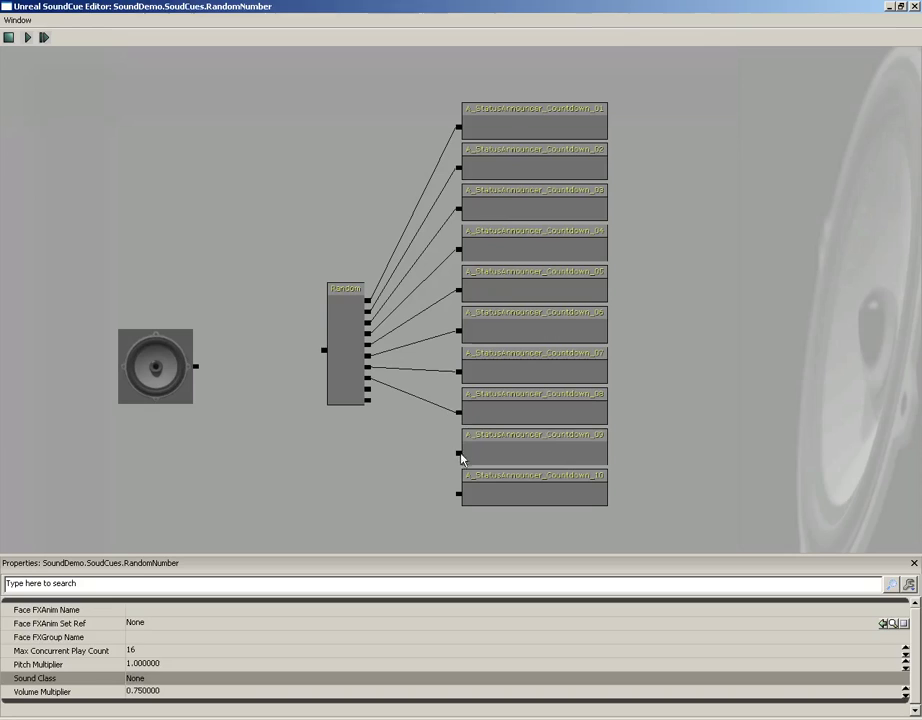
{"action": "mouse_move", "coordinate": [368, 390]}
{"action": "left_mouse_down"}
{"action": "mouse_move", "coordinate": [440, 457]}
{"action": "mouse_move", "coordinate": [459, 453]}
{"action": "mouse_move", "coordinate": [395, 426]}
{"action": "mouse_move", "coordinate": [368, 401]}
{"action": "left_mouse_up"}
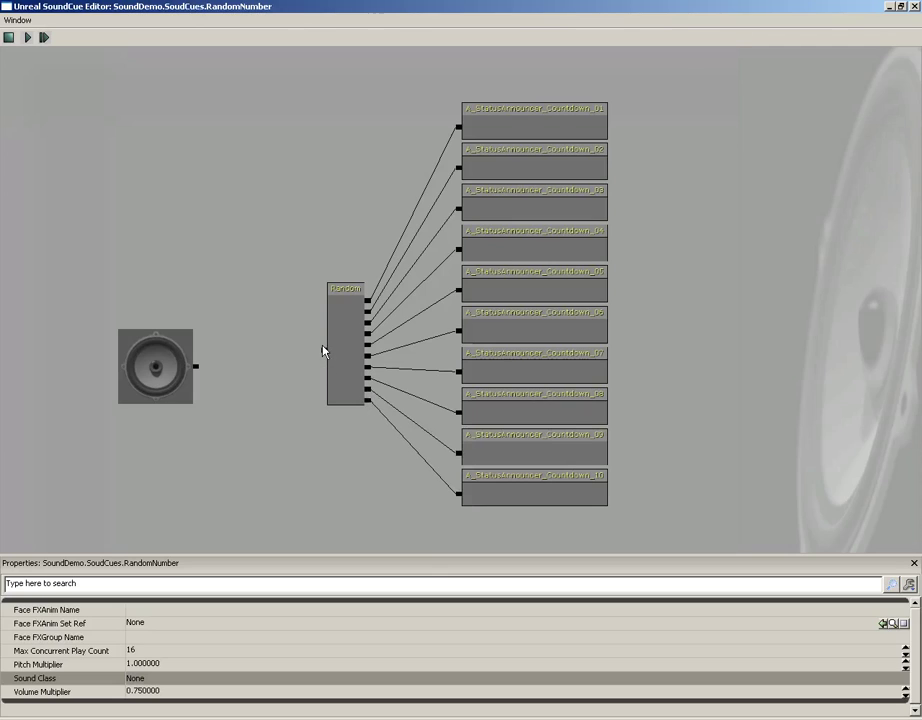
{"action": "left_click_drag", "start_coordinate": [323, 350], "coordinate": [249, 366]}
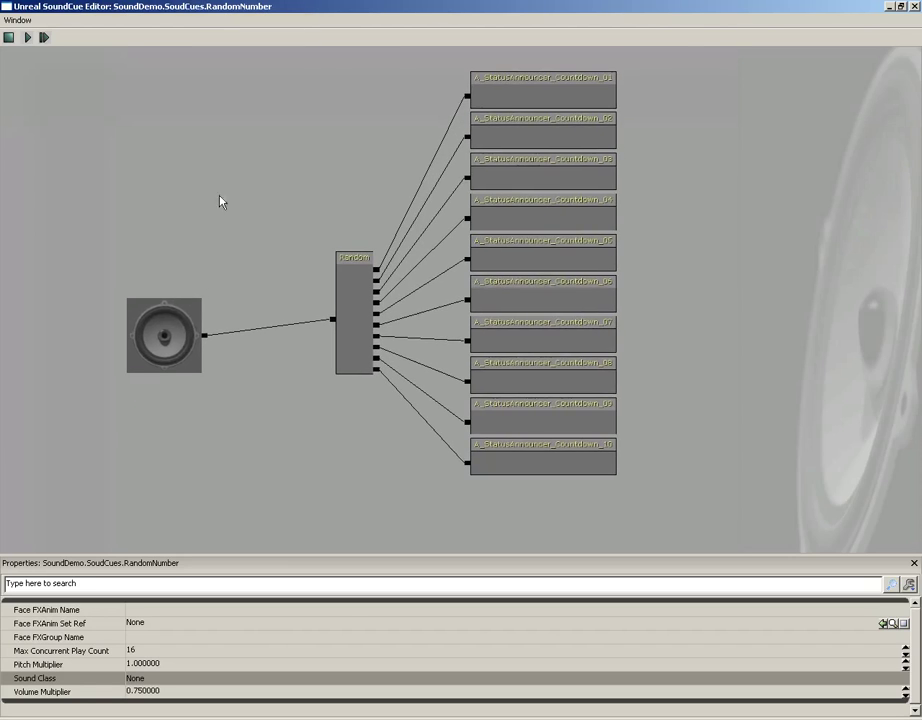
{"action": "scroll", "coordinate": [221, 202], "scroll_direction": "up", "scroll_amount": 1}
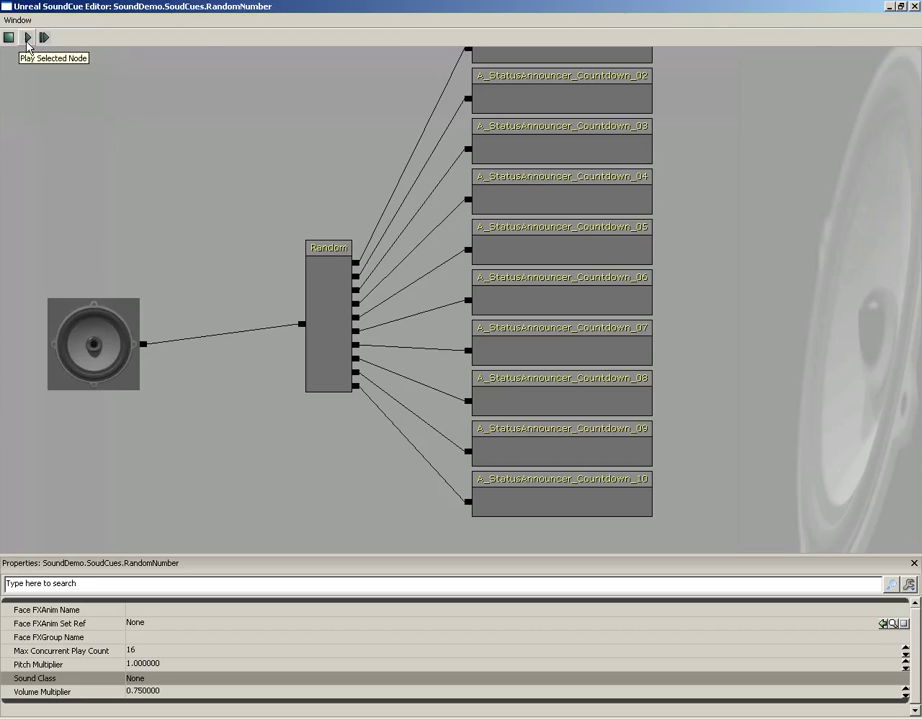
{"action": "left_click", "coordinate": [580, 251]}
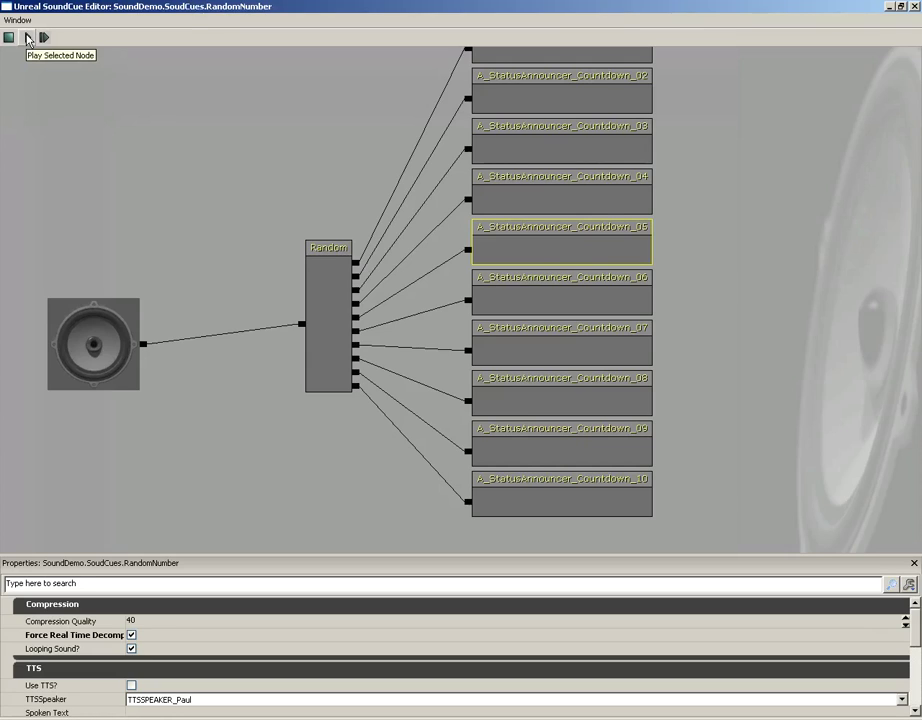
{"action": "left_click", "coordinate": [27, 38]}
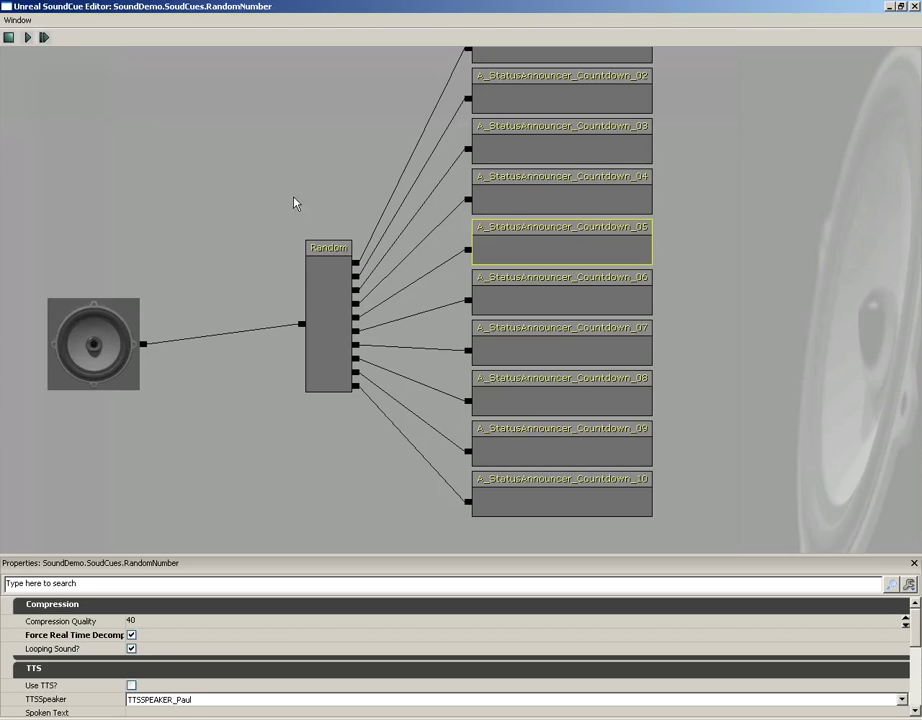
{"action": "left_click", "coordinate": [334, 306]}
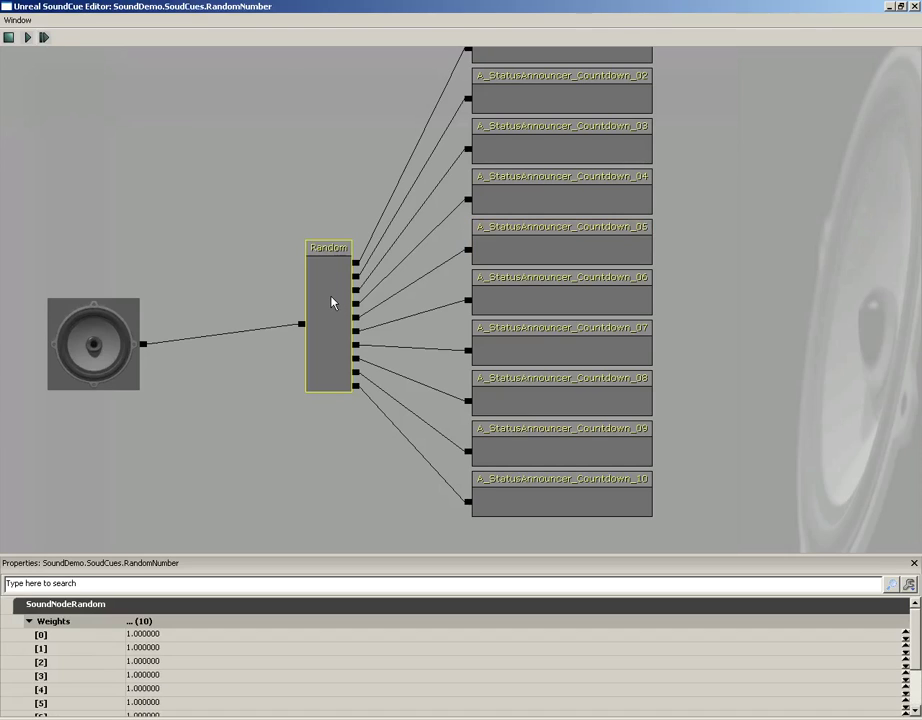
Replace the Random node with a new Concatenator node.
{"action": "key", "text": "Delete"}
{"action": "right_click", "coordinate": [305, 290]}
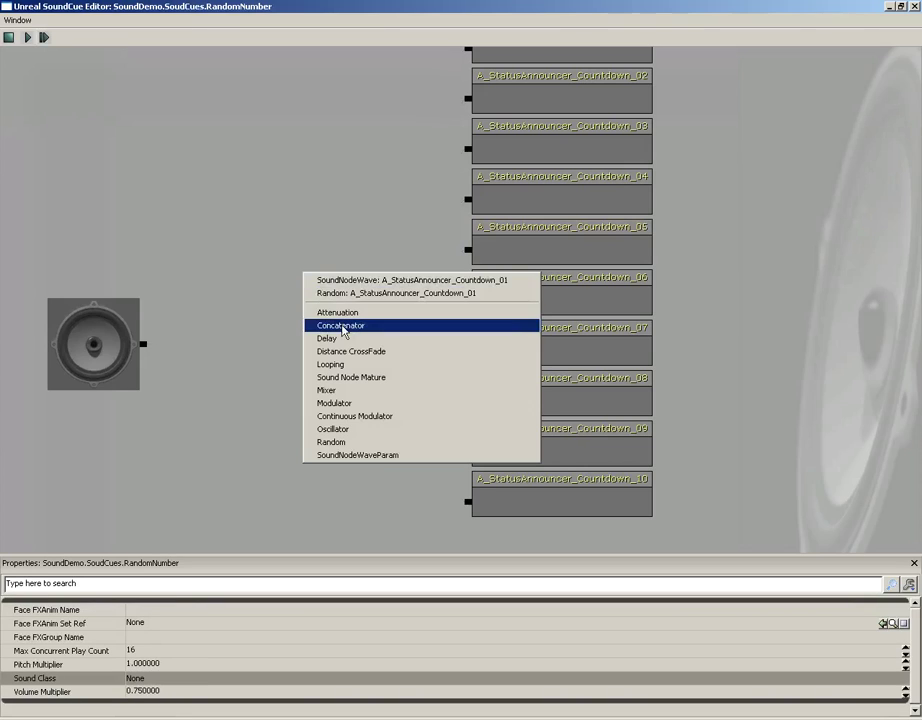
{"action": "left_click", "coordinate": [342, 326]}
Expand the Concatenator to ten inputs.
{"action": "right_click", "coordinate": [339, 302]}
{"action": "left_click", "coordinate": [350, 310]}
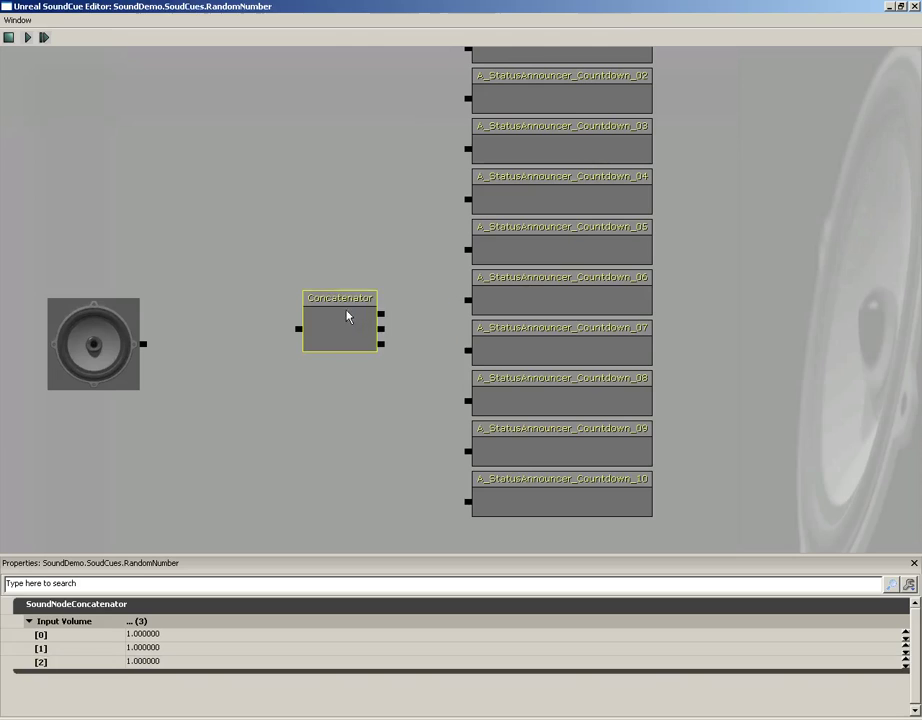
{"action": "right_click", "coordinate": [345, 296]}
{"action": "left_click", "coordinate": [352, 304]}
{"action": "right_click", "coordinate": [325, 296]}
{"action": "left_click", "coordinate": [335, 306]}
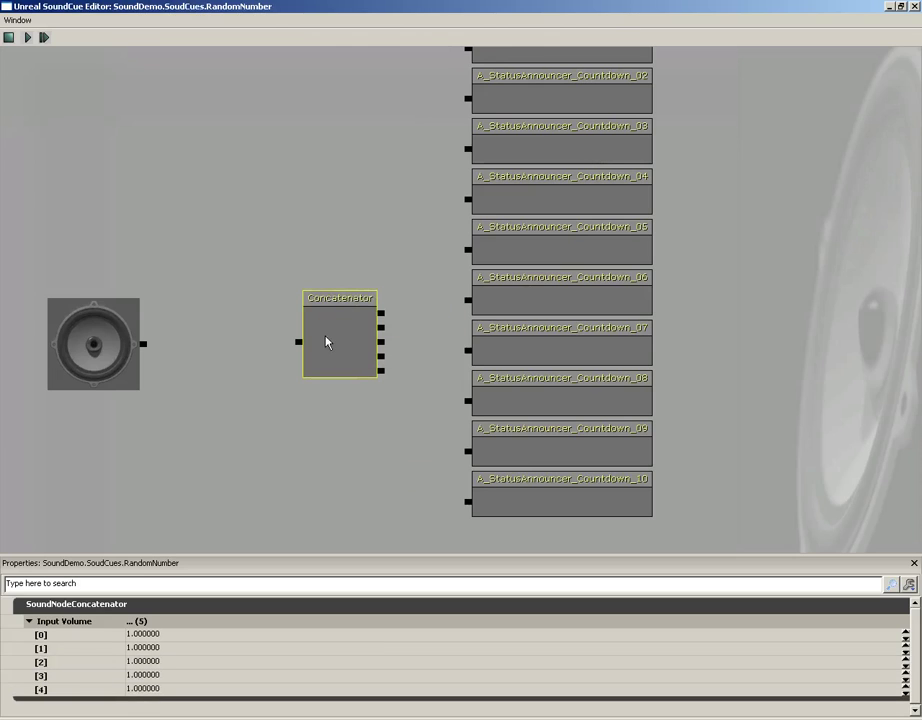
{"action": "right_click", "coordinate": [330, 317]}
{"action": "left_click", "coordinate": [342, 324]}
{"action": "right_click", "coordinate": [338, 313]}
{"action": "left_click", "coordinate": [350, 319]}
{"action": "right_click", "coordinate": [341, 322]}
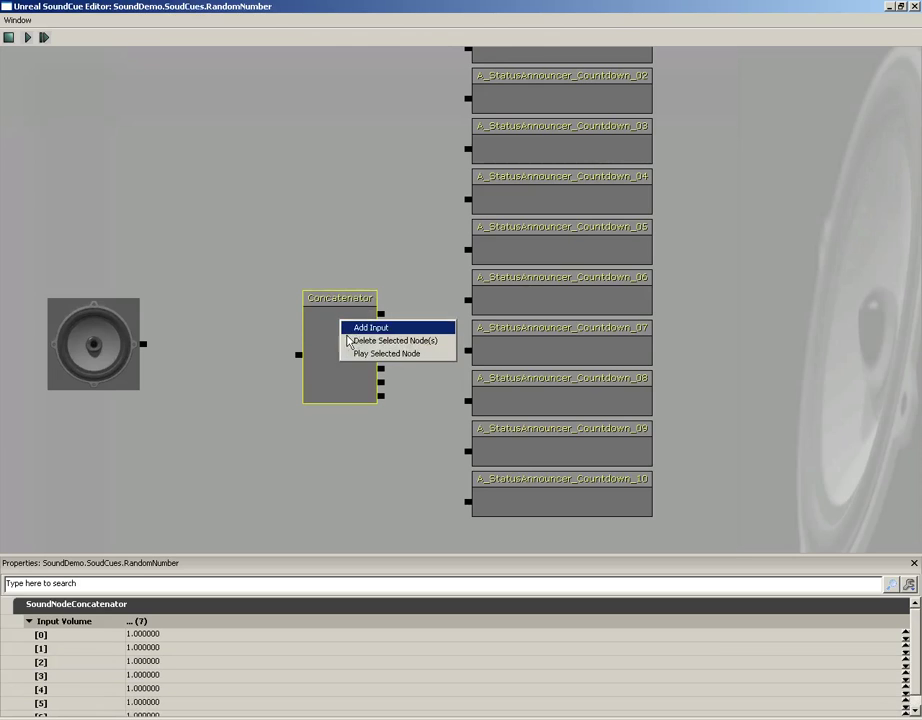
{"action": "left_click", "coordinate": [348, 329]}
{"action": "right_click", "coordinate": [346, 322]}
{"action": "left_click", "coordinate": [350, 328]}
{"action": "right_click", "coordinate": [346, 320]}
{"action": "left_click", "coordinate": [348, 330]}
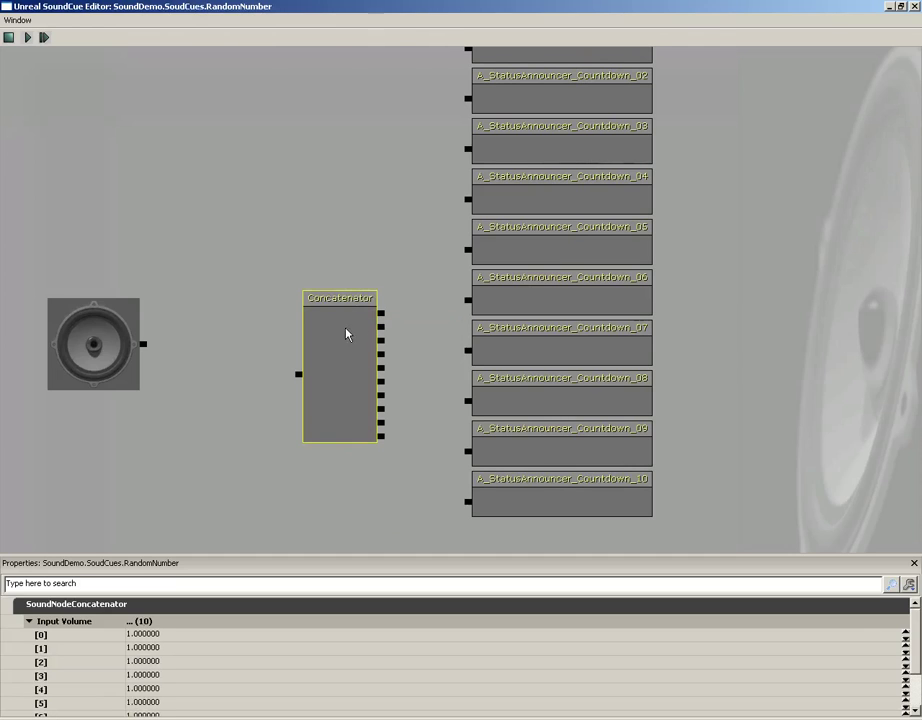
Connect Countdown_10 down through Countdown_04 to successive Concatenator inputs.
{"action": "left_click_drag", "start_coordinate": [350, 344], "coordinate": [298, 298]}
{"action": "mouse_move", "coordinate": [391, 271]}
{"action": "left_mouse_down"}
{"action": "mouse_move", "coordinate": [385, 255]}
{"action": "mouse_move", "coordinate": [403, 287]}
{"action": "left_mouse_up"}
{"action": "left_click_drag", "start_coordinate": [477, 513], "coordinate": [344, 289]}
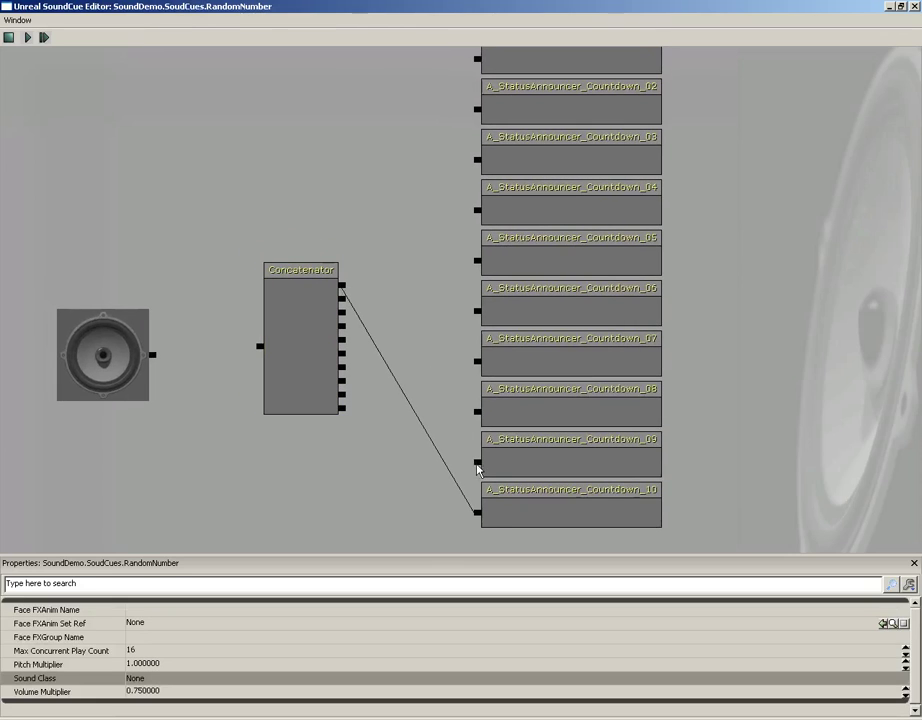
{"action": "left_click_drag", "start_coordinate": [477, 462], "coordinate": [342, 298]}
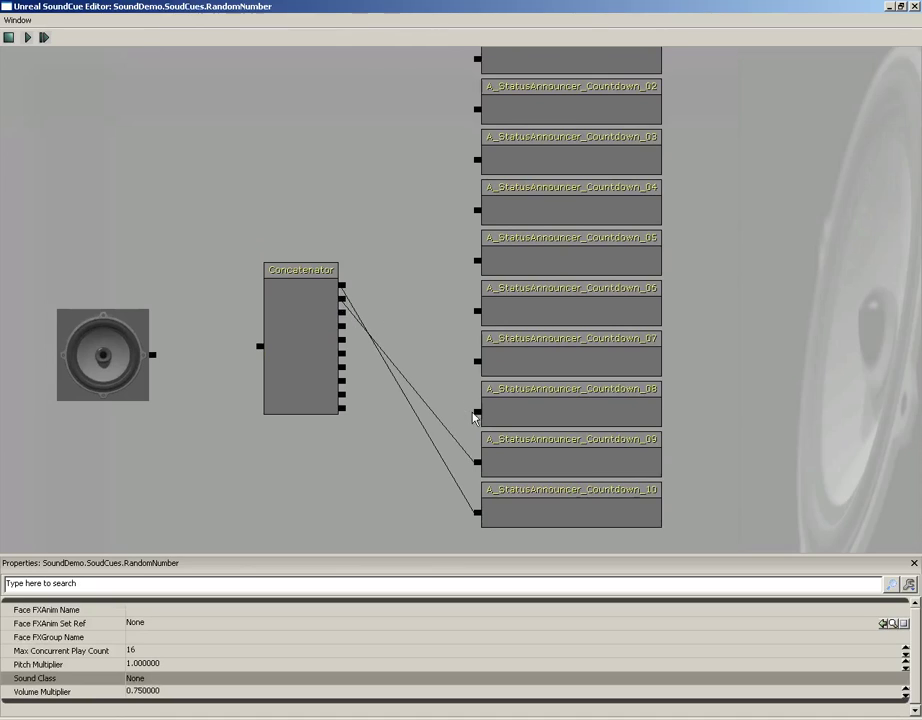
{"action": "left_click_drag", "start_coordinate": [474, 417], "coordinate": [477, 361]}
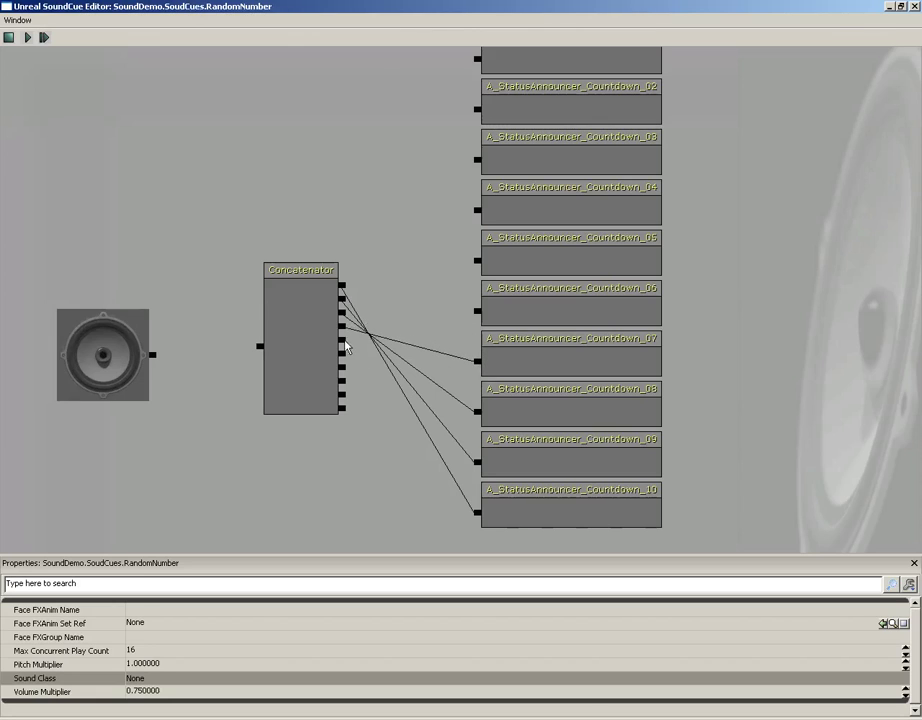
{"action": "left_click_drag", "start_coordinate": [345, 346], "coordinate": [477, 313]}
{"action": "left_click_drag", "start_coordinate": [343, 358], "coordinate": [478, 261]}
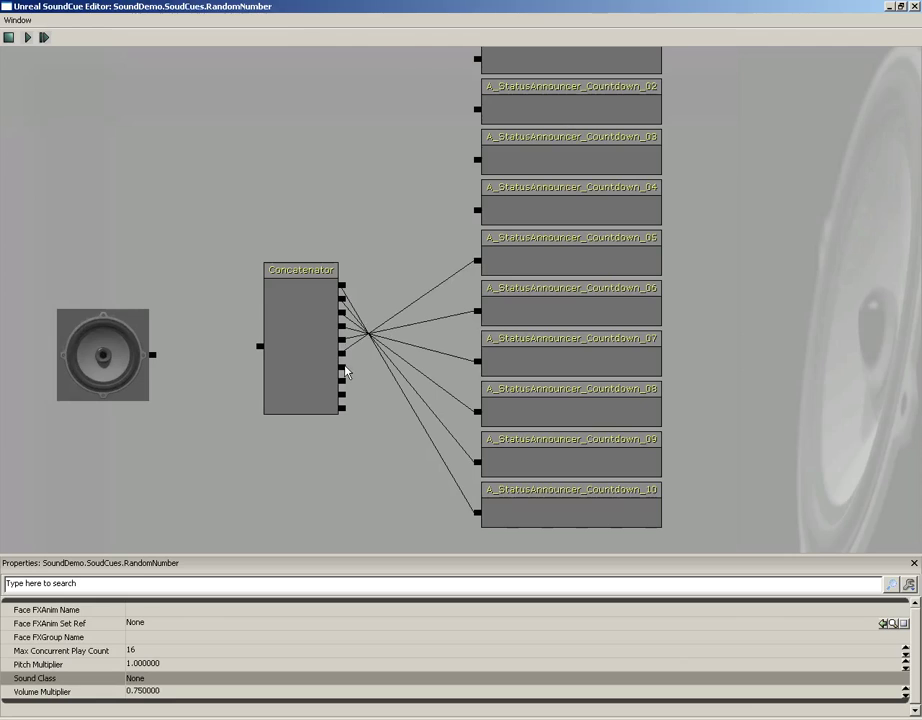
{"action": "left_click_drag", "start_coordinate": [345, 372], "coordinate": [477, 210]}
Connect Countdown_03, 02 and 01 to the last Concatenator slots and feed it into the output.
{"action": "left_click_drag", "start_coordinate": [445, 174], "coordinate": [428, 237]}
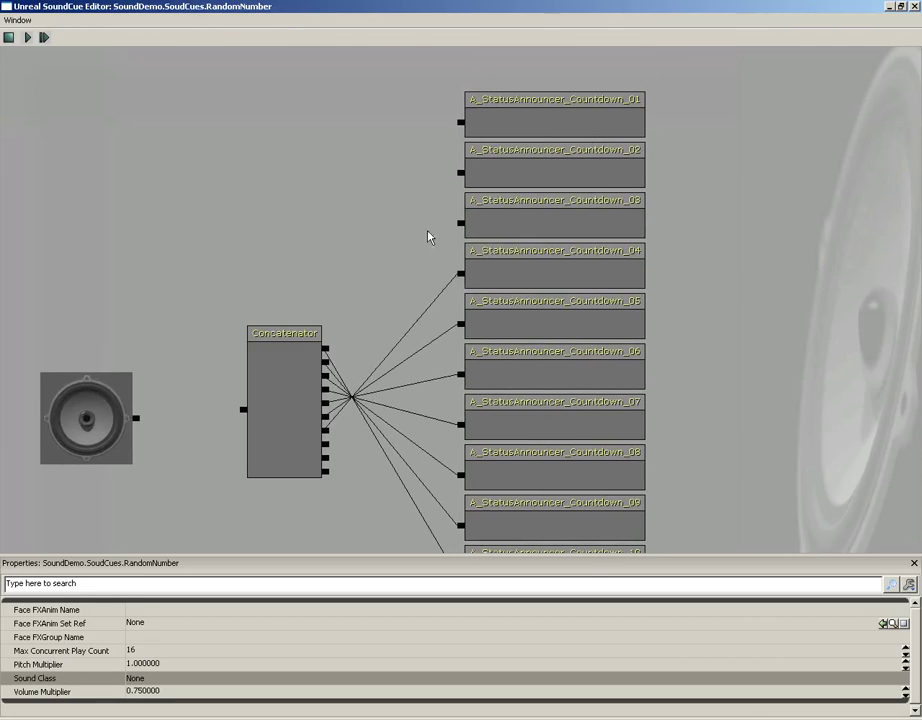
{"action": "left_click_drag", "start_coordinate": [326, 443], "coordinate": [461, 222]}
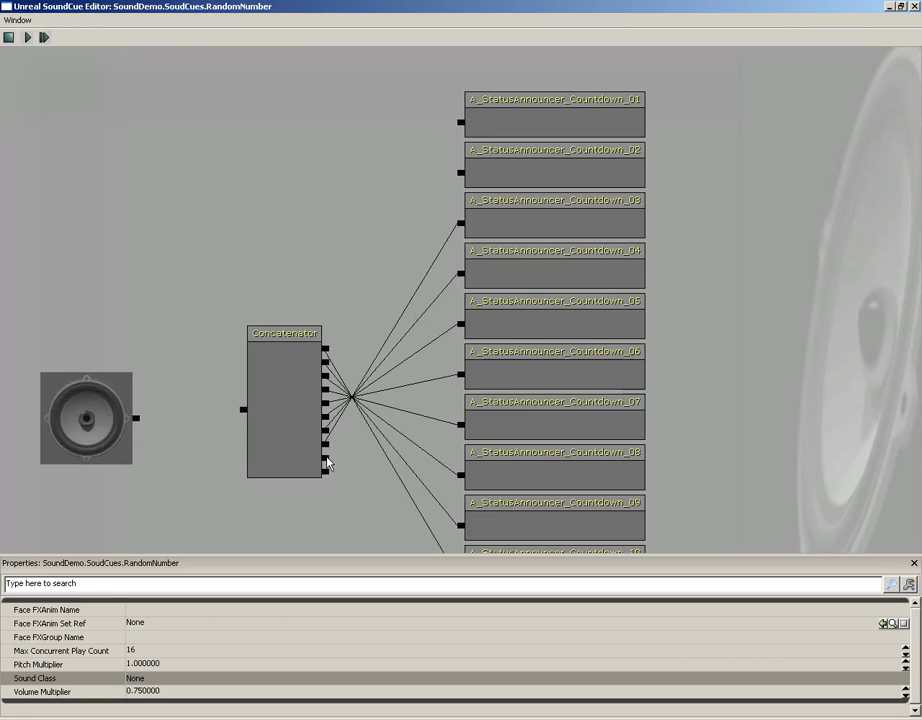
{"action": "left_click_drag", "start_coordinate": [328, 463], "coordinate": [461, 175]}
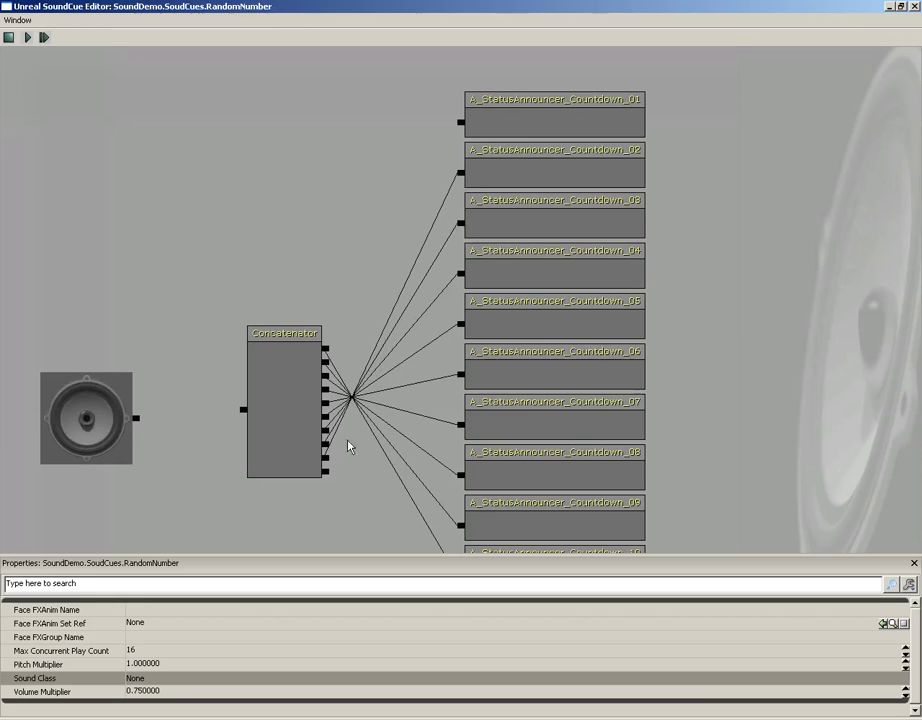
{"action": "left_click_drag", "start_coordinate": [327, 472], "coordinate": [461, 124]}
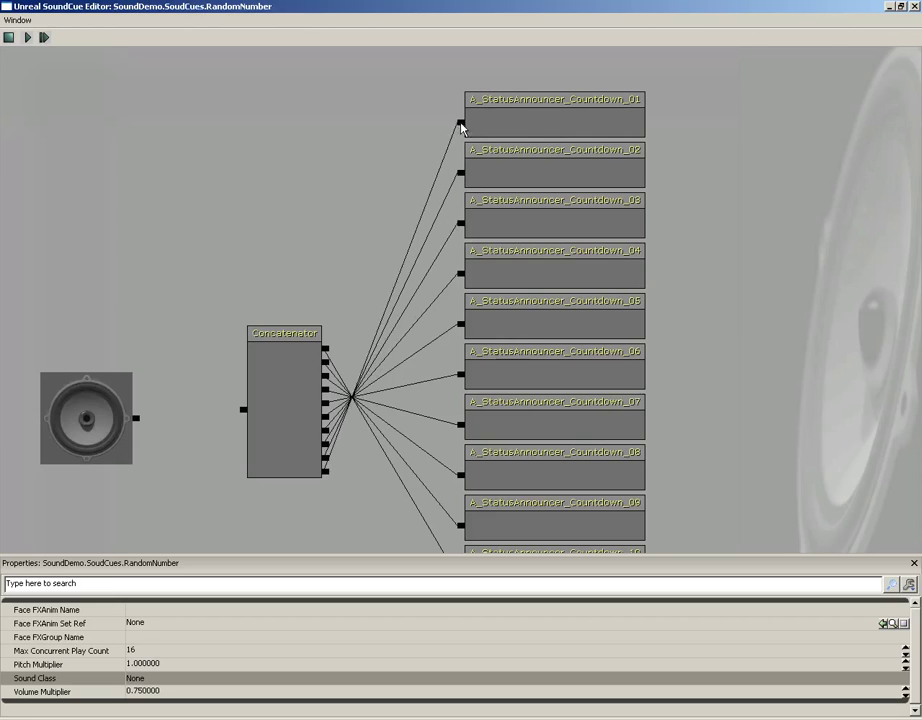
{"action": "left_click_drag", "start_coordinate": [331, 257], "coordinate": [405, 142]}
{"action": "left_click_drag", "start_coordinate": [317, 294], "coordinate": [211, 304]}
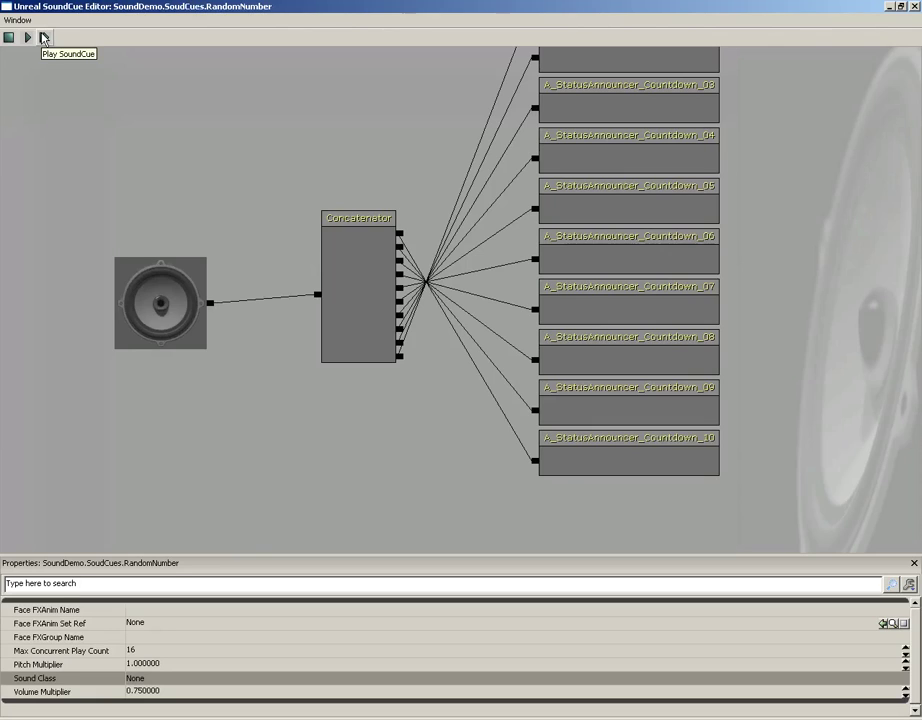
Review the Concatenator's Input Volume properties, then delete the Concatenator node.
{"action": "left_click", "coordinate": [392, 352]}
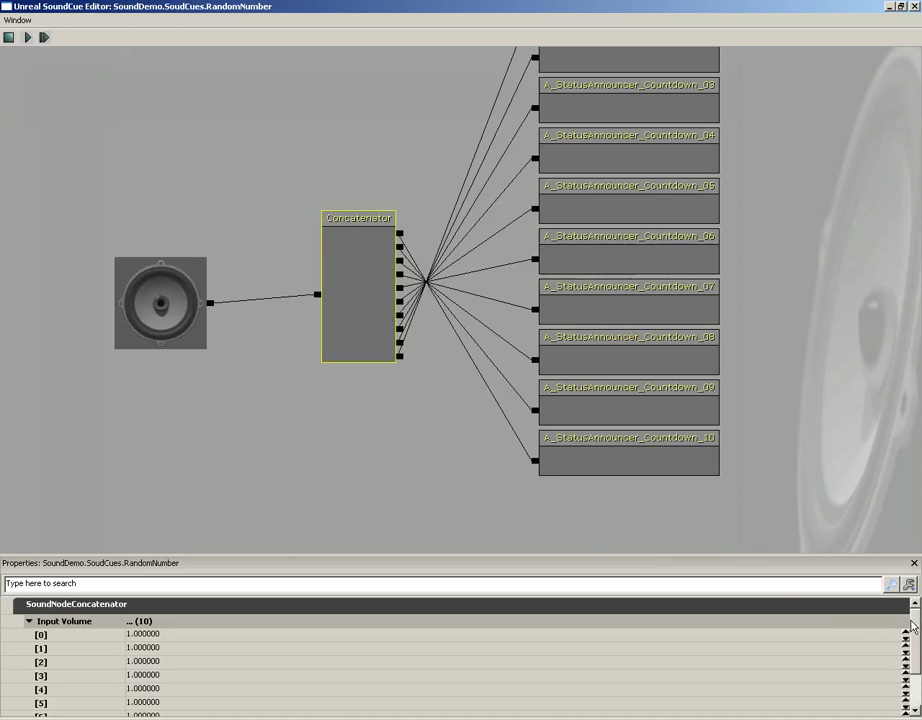
{"action": "scroll", "coordinate": [915, 657], "scroll_direction": "down", "scroll_amount": 1}
{"action": "scroll", "coordinate": [915, 657], "scroll_direction": "down", "scroll_amount": 1}
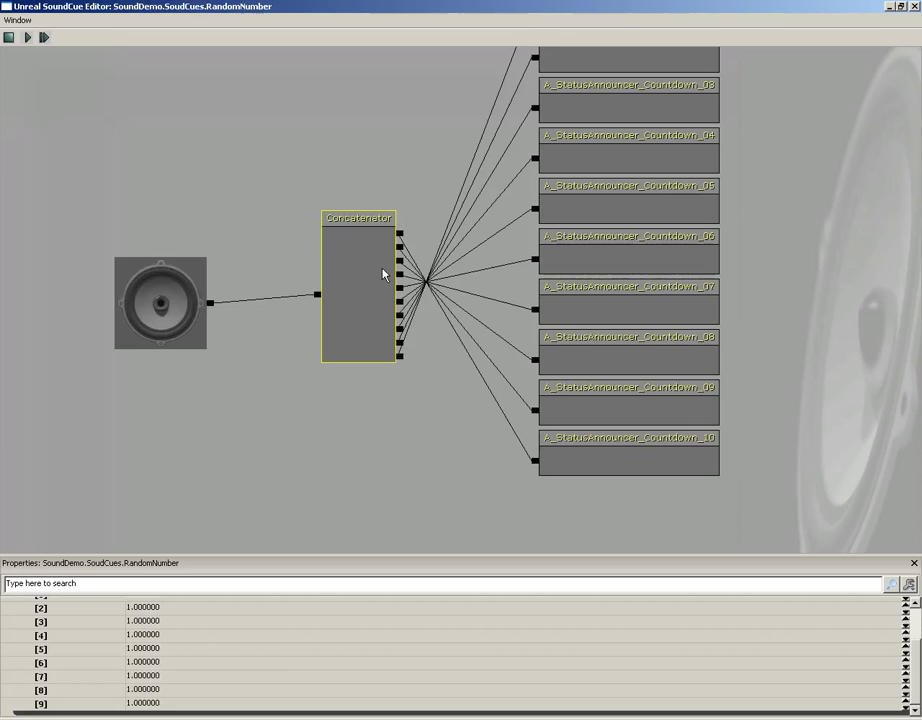
{"action": "key", "text": "Delete"}
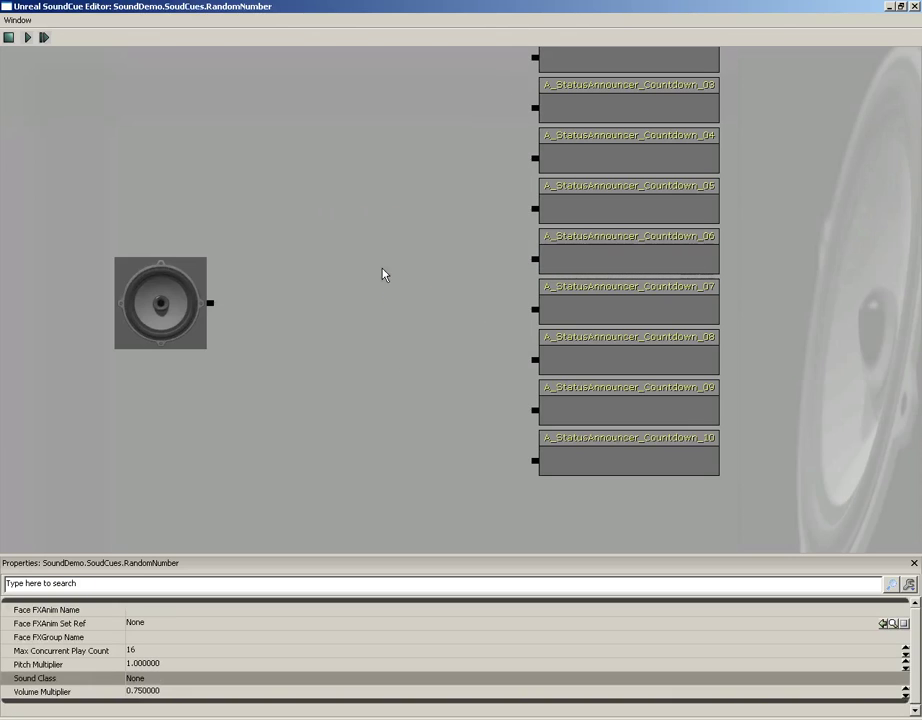
Delete the ten loose countdown wave nodes.
{"action": "scroll", "coordinate": [403, 321], "scroll_direction": "down", "scroll_amount": 4}
{"action": "left_click_drag", "start_coordinate": [437, 99], "coordinate": [644, 416], "text": "ctrl+alt"}
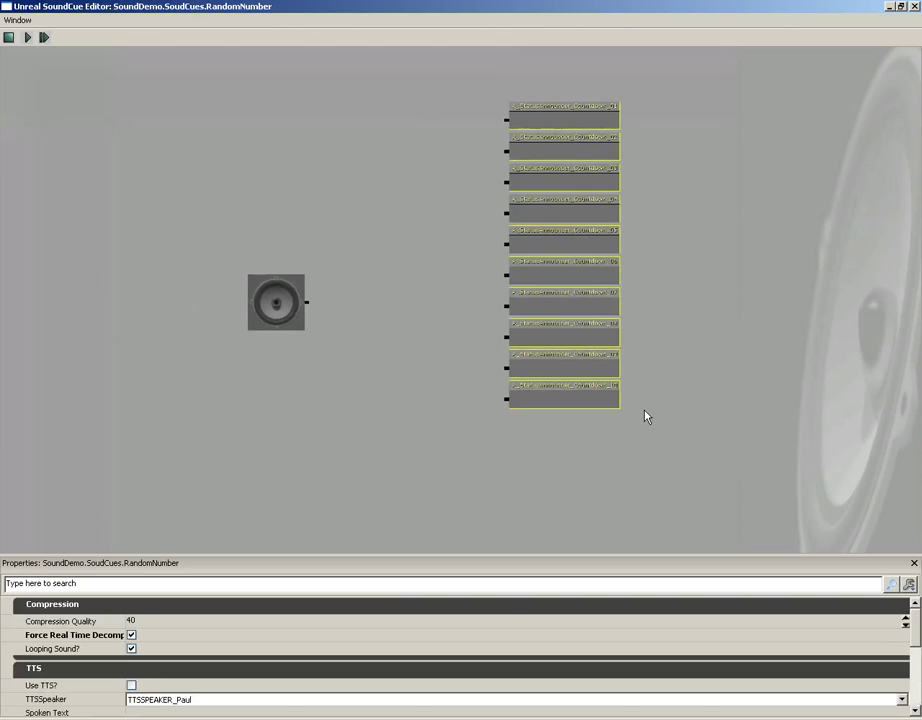
{"action": "key", "text": "Delete"}
Add a Random node with all ten countdown sounds and connect it to the output speaker.
{"action": "right_click", "coordinate": [451, 276]}
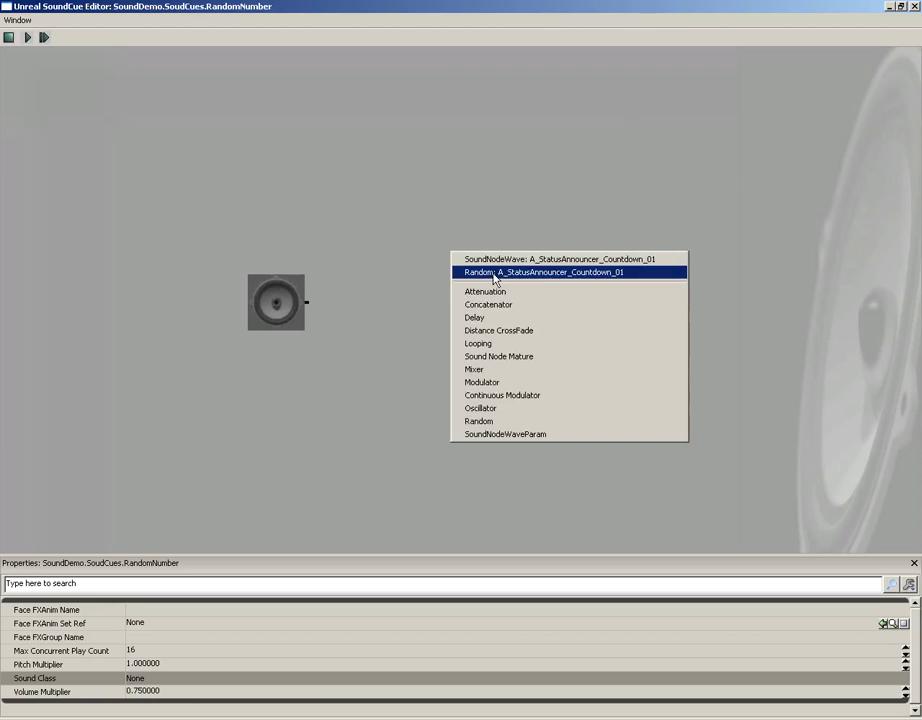
{"action": "left_click", "coordinate": [494, 279]}
{"action": "left_click", "coordinate": [460, 291]}
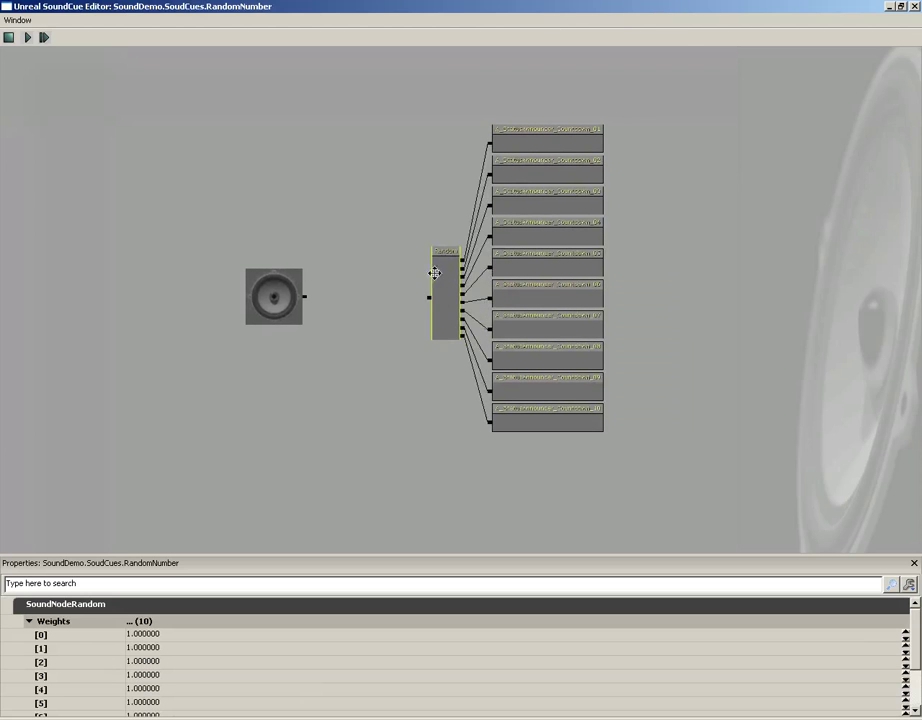
{"action": "scroll", "coordinate": [340, 253], "scroll_direction": "up", "scroll_amount": 3}
{"action": "left_click_drag", "start_coordinate": [343, 253], "coordinate": [464, 300]}
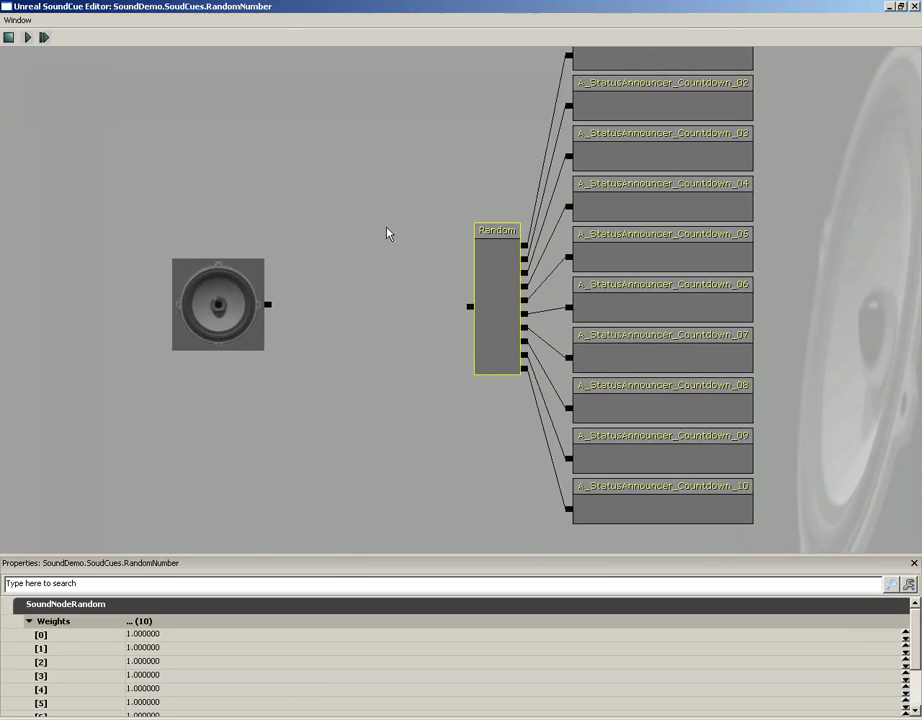
{"action": "left_click_drag", "start_coordinate": [467, 313], "coordinate": [267, 304]}
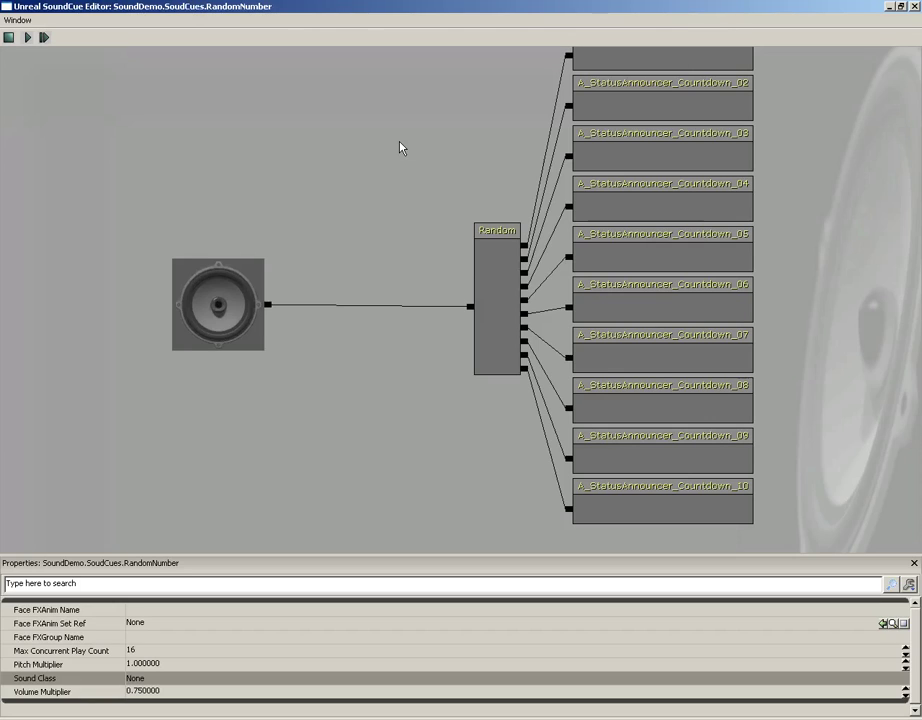
Add an Attenuation node, feed Random into it, and wire it to the output speaker.
{"action": "right_click", "coordinate": [318, 262]}
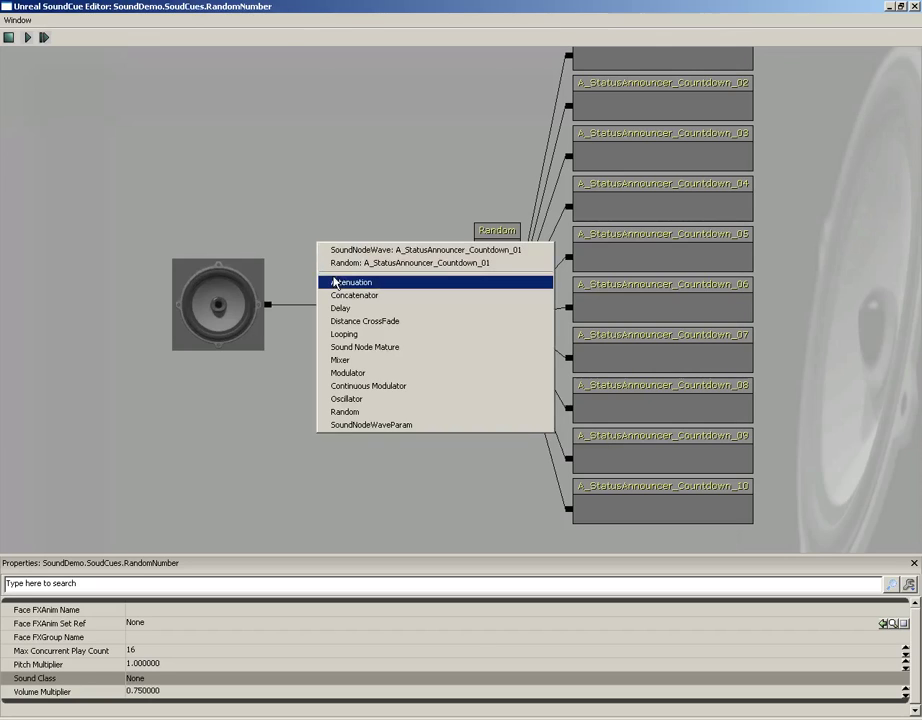
{"action": "left_click", "coordinate": [335, 283]}
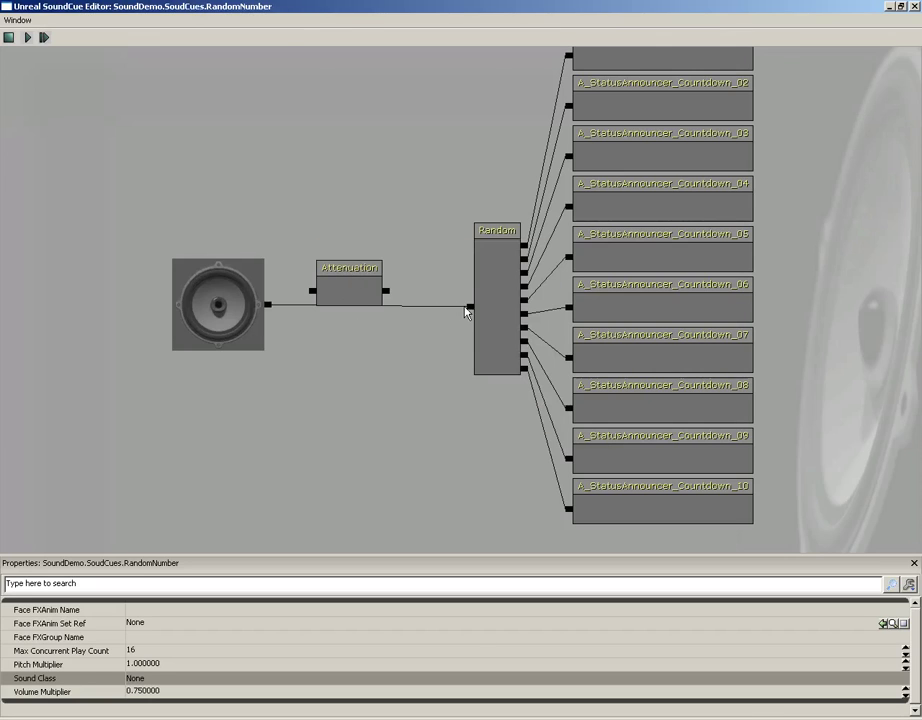
{"action": "left_click_drag", "start_coordinate": [437, 307], "coordinate": [386, 291]}
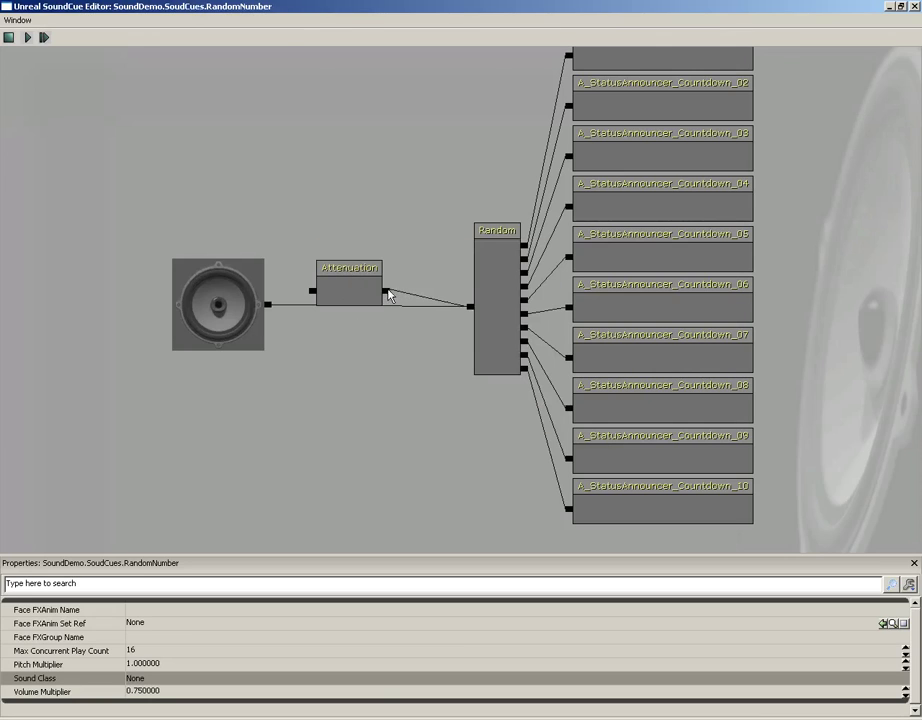
{"action": "left_click_drag", "start_coordinate": [311, 291], "coordinate": [272, 306]}
{"action": "left_click", "coordinate": [336, 284]}
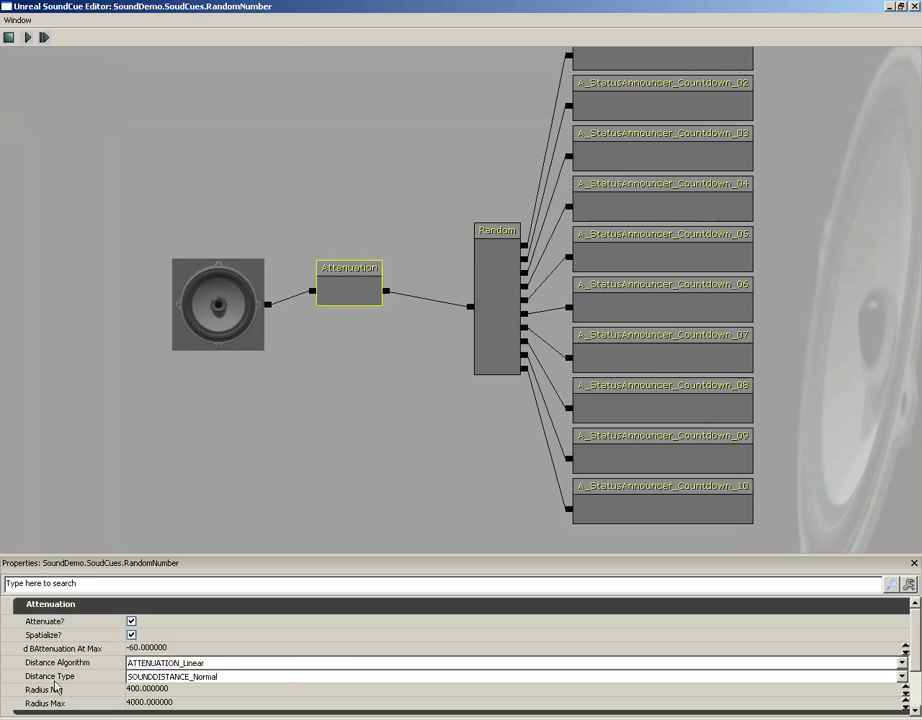
{"action": "left_click", "coordinate": [158, 664]}
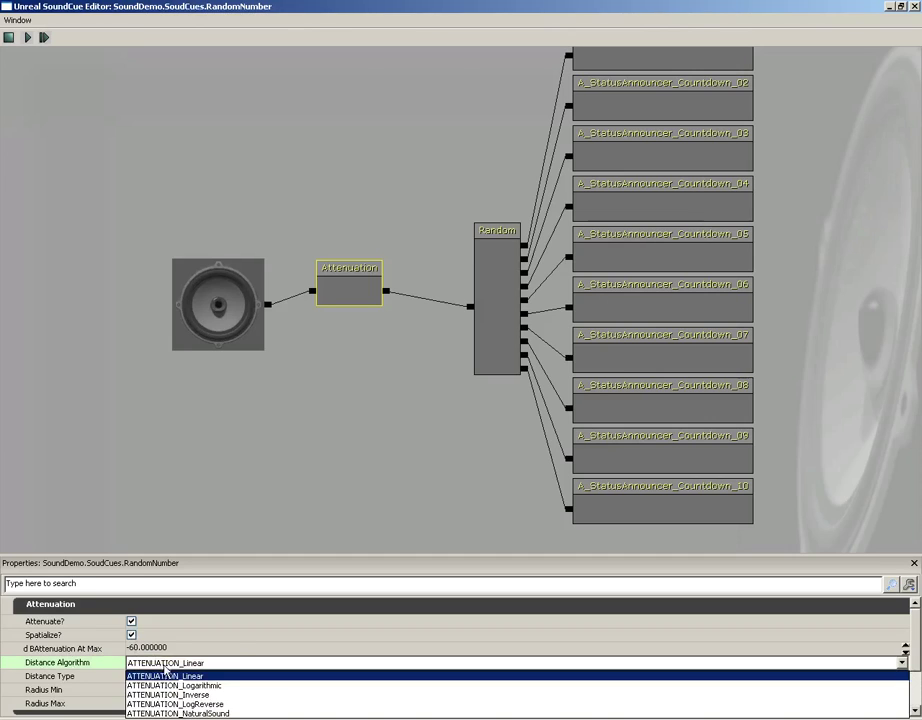
{"action": "left_click", "coordinate": [107, 667]}
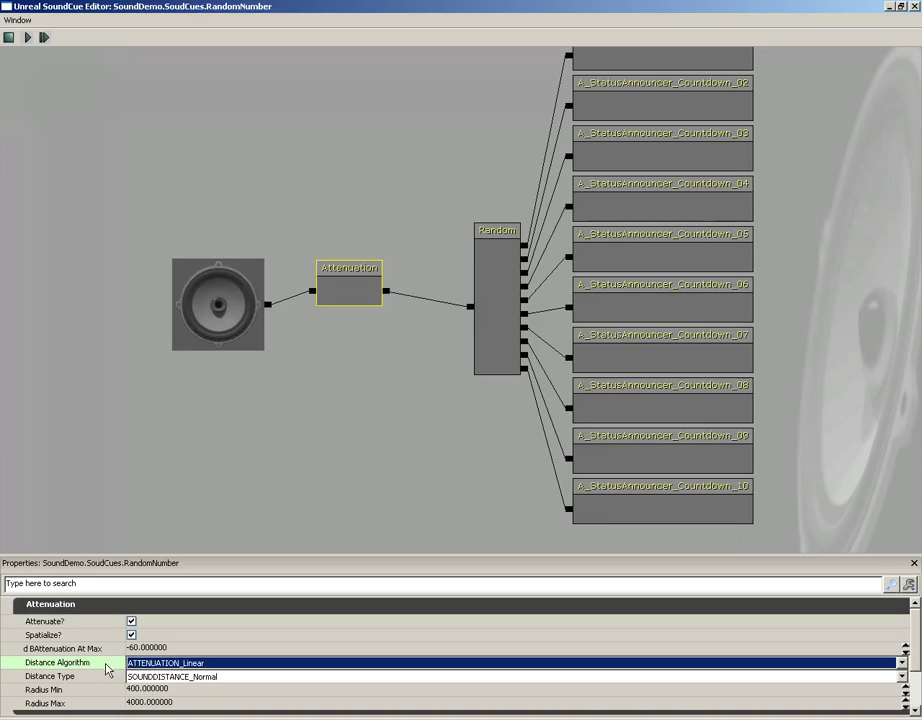
{"action": "left_click", "coordinate": [168, 677]}
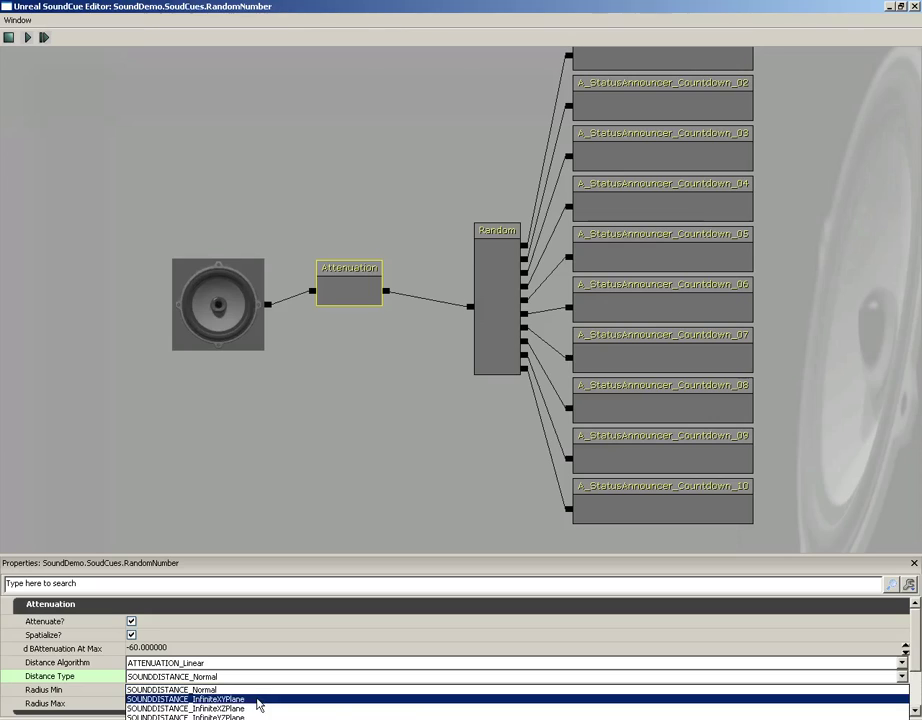
{"action": "left_click", "coordinate": [100, 670]}
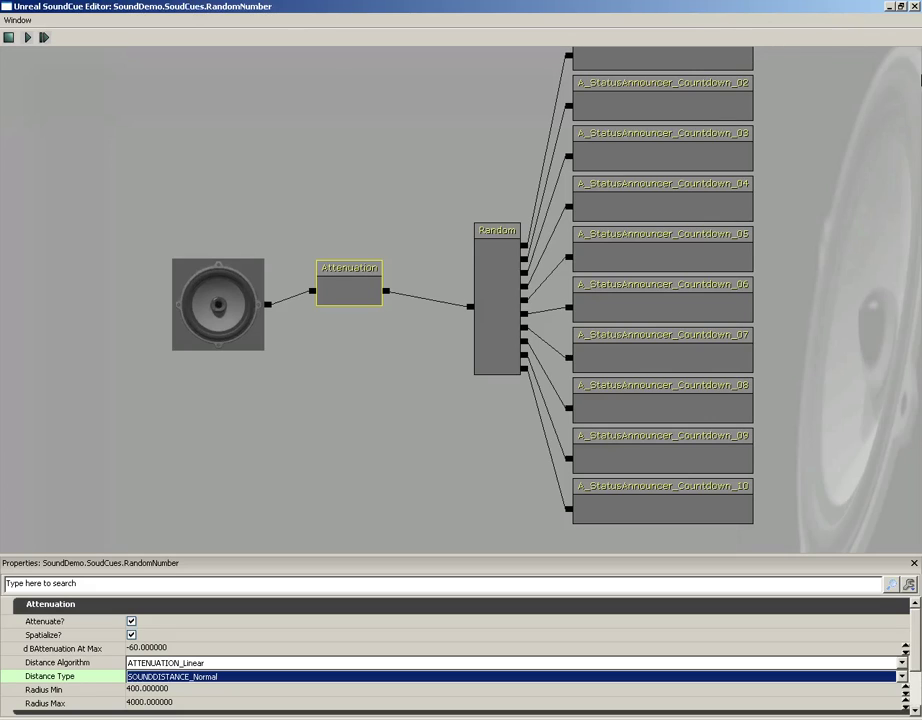
Shift the Attenuation, Random and countdown nodes right to make room.
{"action": "left_click_drag", "start_coordinate": [439, 149], "coordinate": [495, 158]}
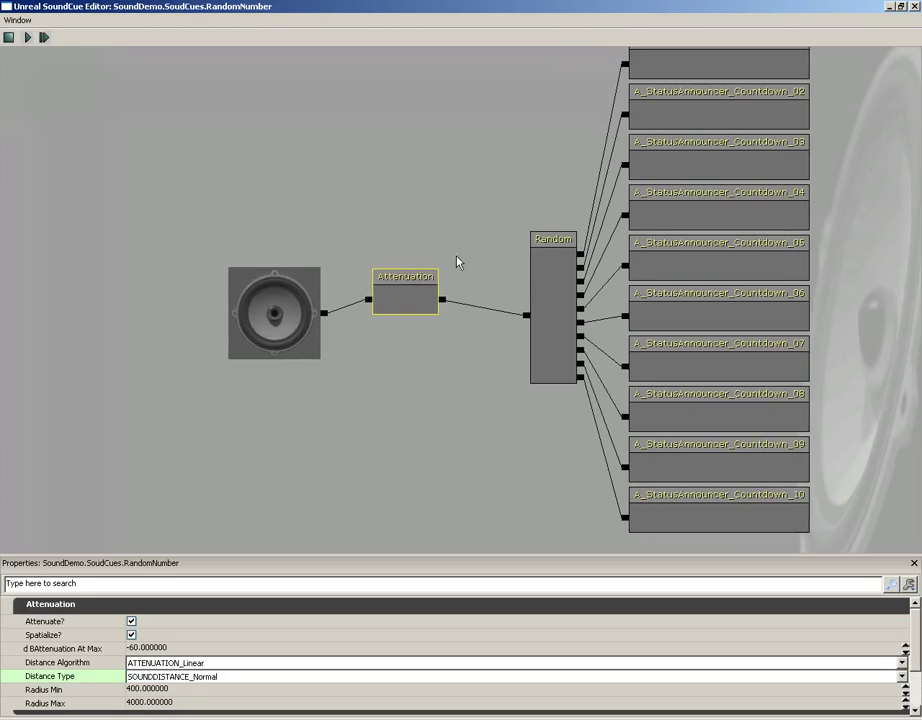
{"action": "scroll", "coordinate": [457, 262], "scroll_direction": "down", "scroll_amount": 2}
{"action": "left_click_drag", "start_coordinate": [405, 97], "coordinate": [706, 465], "text": "ctrl+alt"}
{"action": "left_click_drag", "start_coordinate": [427, 299], "coordinate": [539, 307]}
{"action": "left_click", "coordinate": [422, 251]}
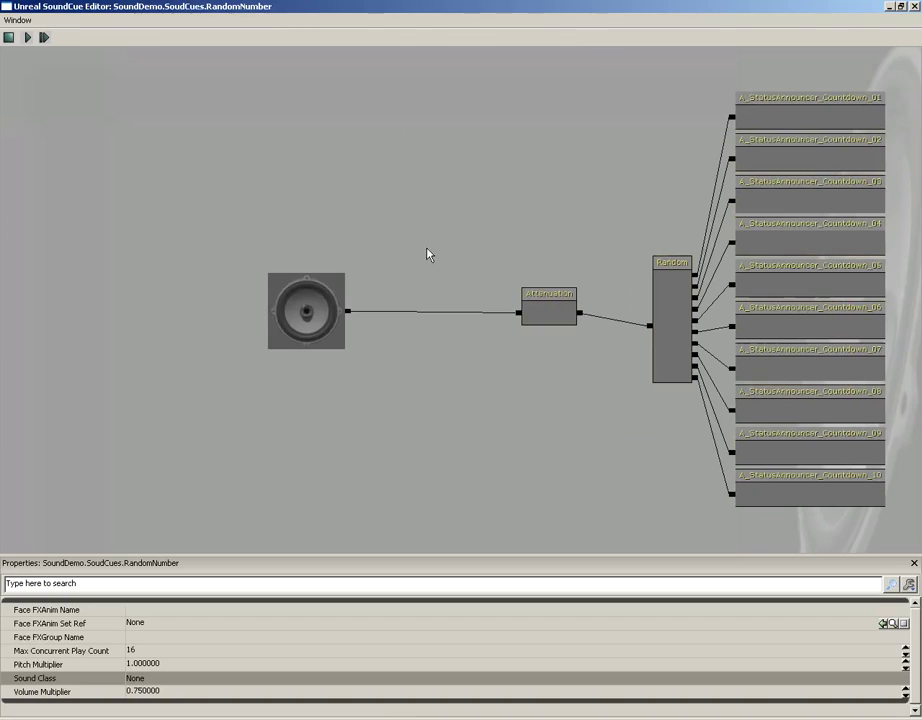
Add a Looping node with Loop Indefinitely off and Loop Count Min and Max of 5.
{"action": "right_click", "coordinate": [417, 256]}
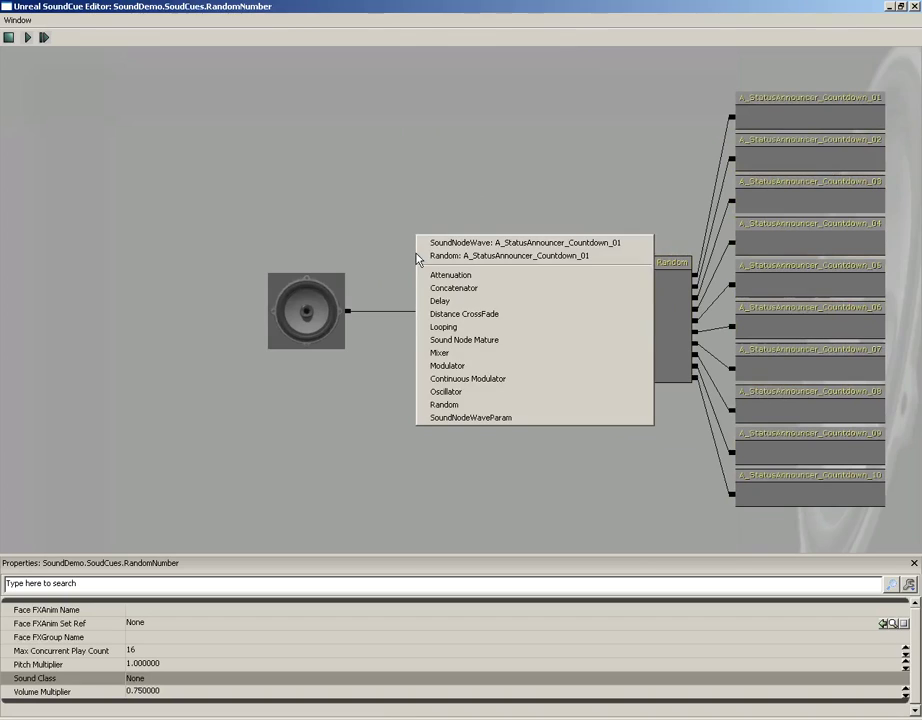
{"action": "left_click", "coordinate": [446, 327]}
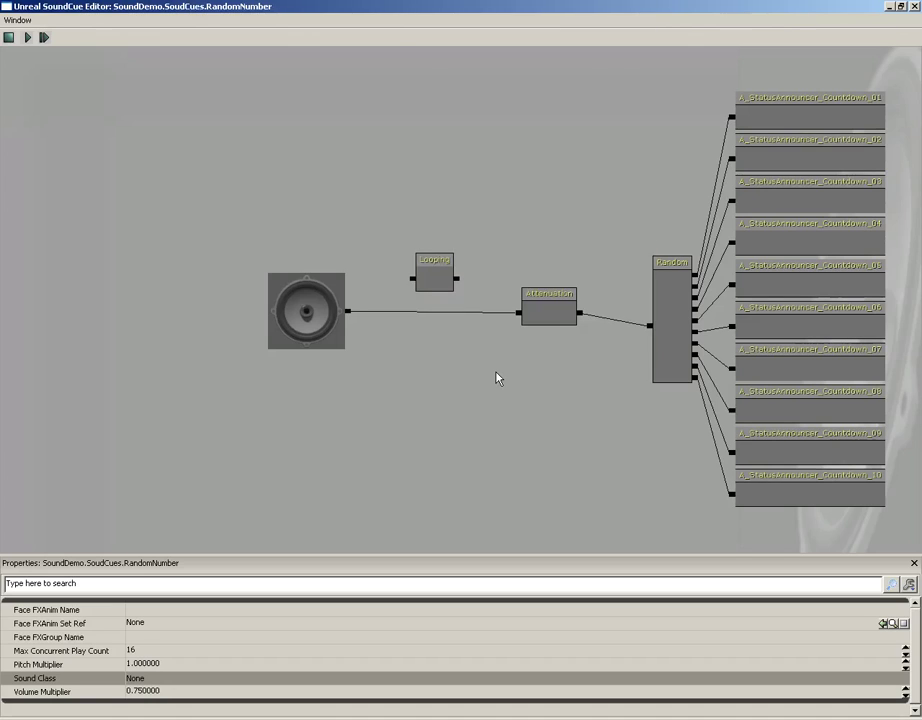
{"action": "left_click", "coordinate": [436, 271]}
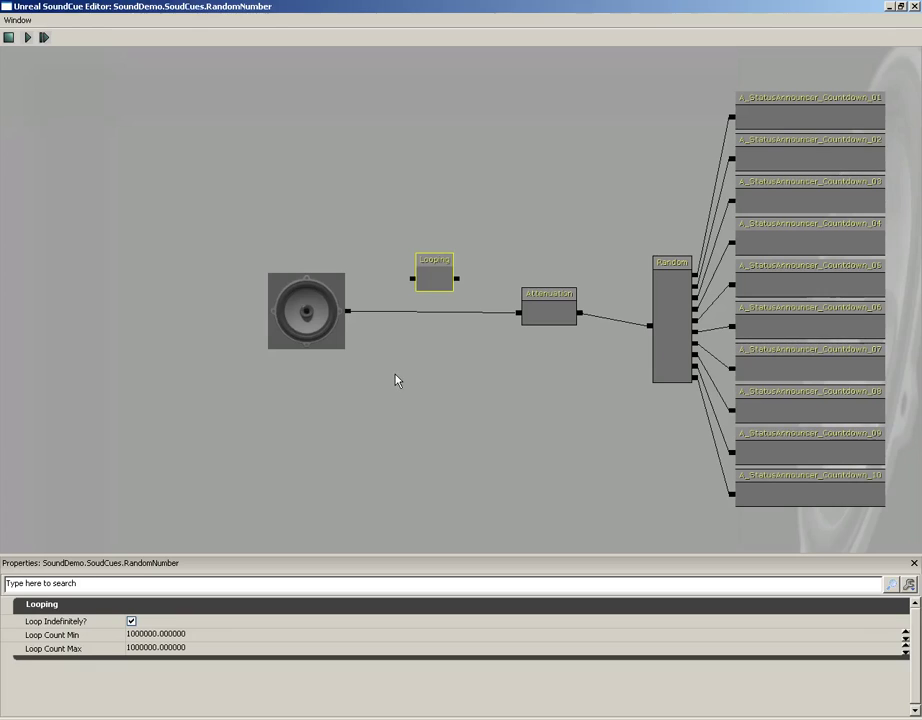
{"action": "left_click", "coordinate": [132, 622]}
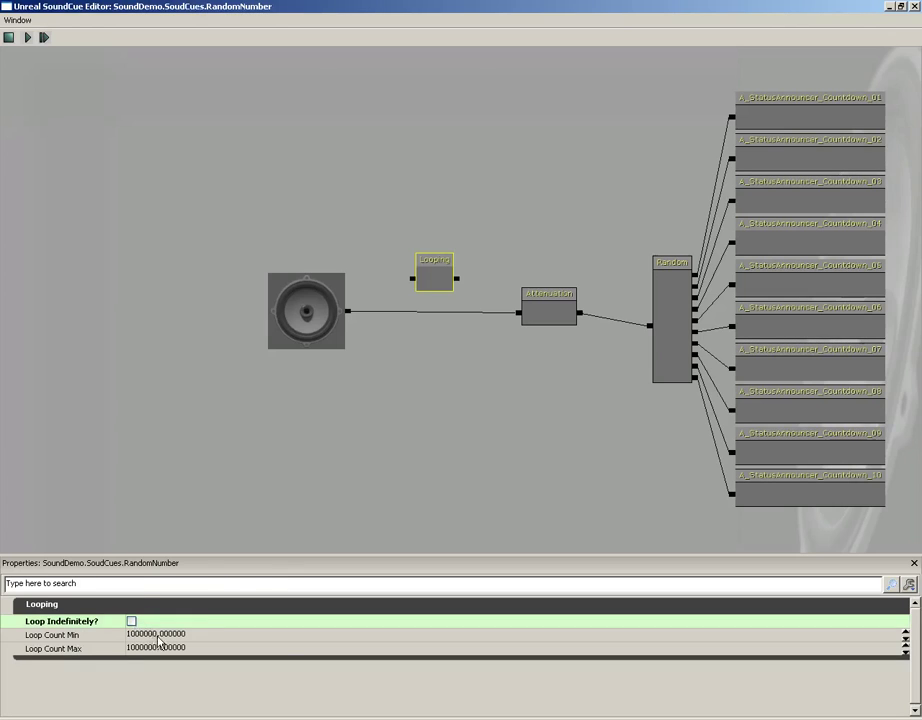
{"action": "left_click", "coordinate": [157, 635]}
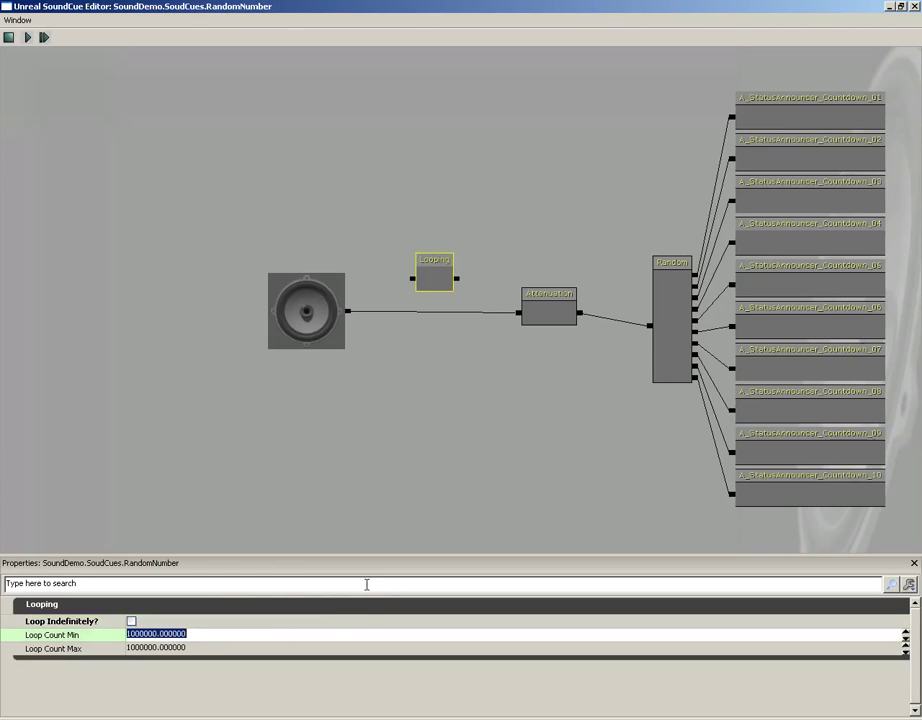
{"action": "type", "text": "5"}
{"action": "key", "text": "Tab"}
{"action": "type", "text": "5"}
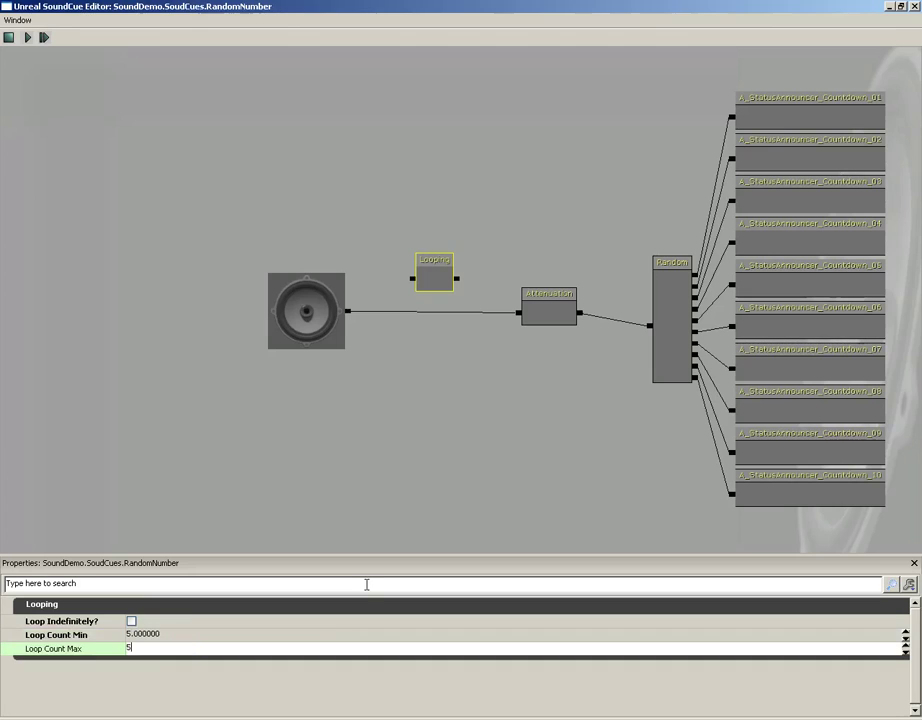
{"action": "key", "text": "shift+Tab"}
{"action": "key", "text": "shift+Tab"}
{"action": "key", "text": "Tab"}
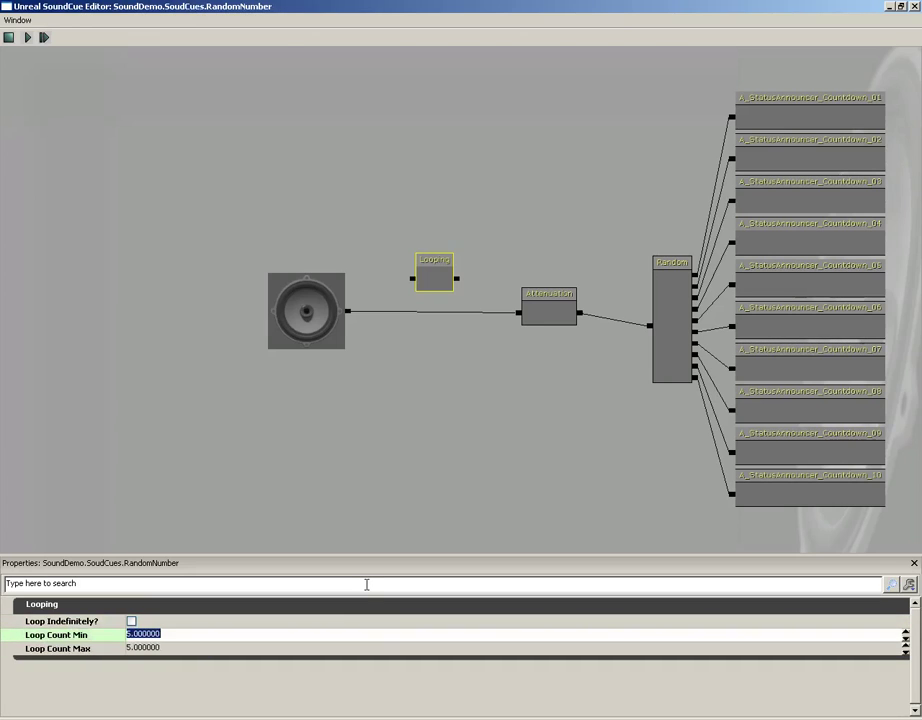
{"action": "key", "text": "Tab"}
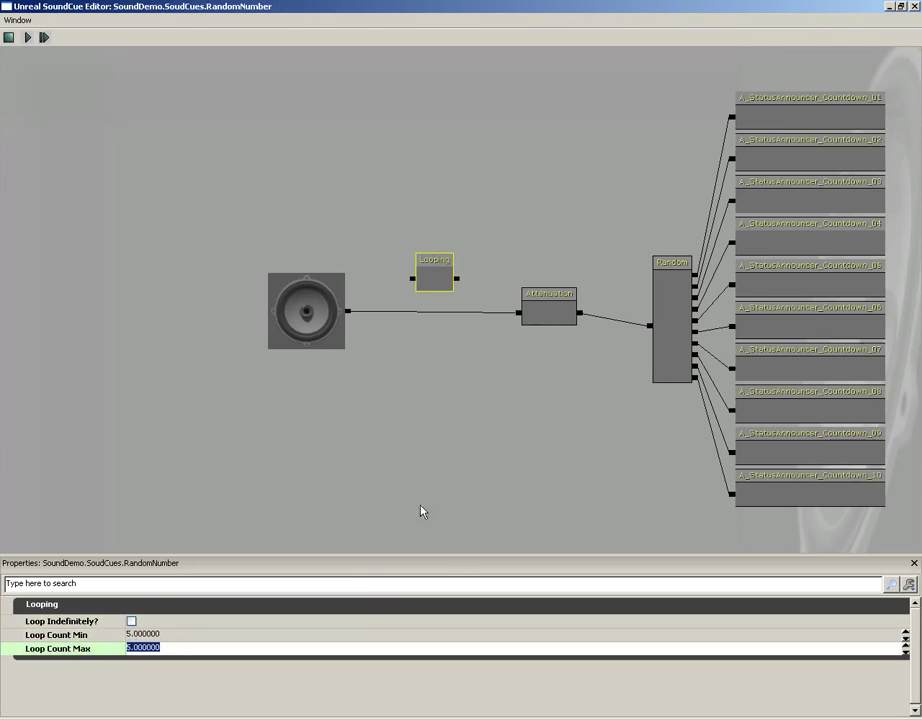
Wire Attenuation into the Looping node and nudge Looping into line with the chain.
{"action": "left_click_drag", "start_coordinate": [517, 314], "coordinate": [347, 311]}
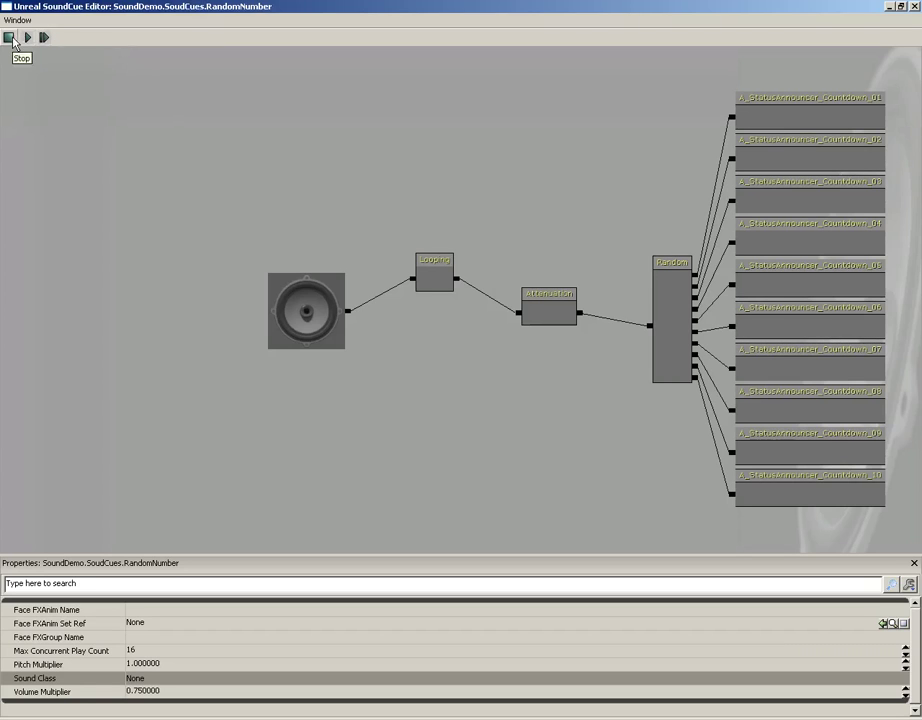
{"action": "left_click_drag", "start_coordinate": [492, 150], "coordinate": [438, 144]}
{"action": "left_click_drag", "start_coordinate": [503, 156], "coordinate": [475, 153]}
{"action": "left_click", "coordinate": [341, 250]}
{"action": "left_click_drag", "start_coordinate": [341, 250], "coordinate": [340, 268]}
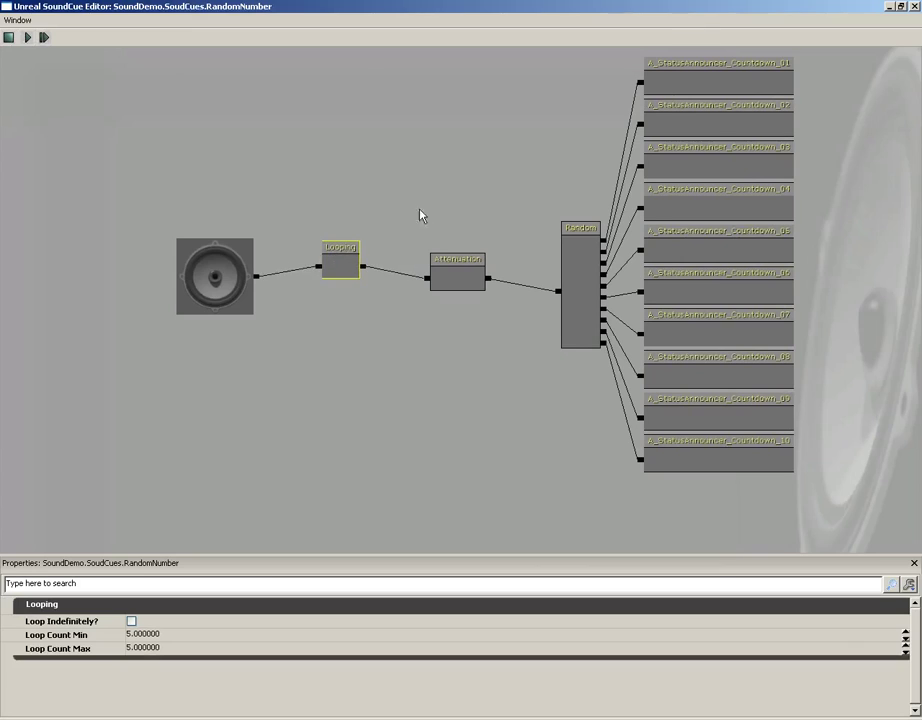
{"action": "left_click_drag", "start_coordinate": [420, 216], "coordinate": [408, 225]}
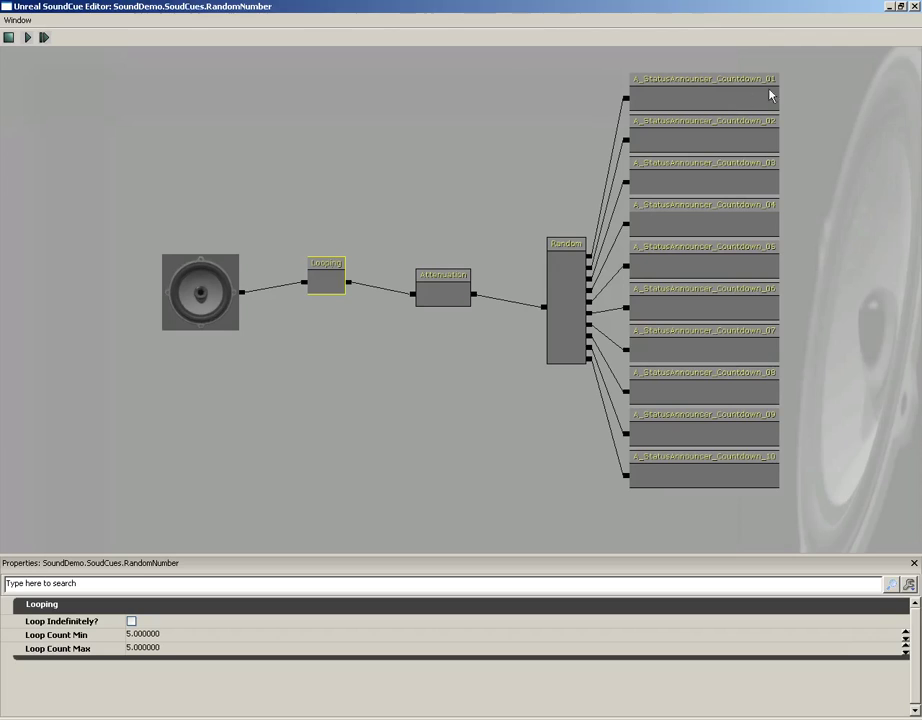
Close the RandomNumber editor and show the SoundDemo package with the search cleared.
{"action": "left_click", "coordinate": [917, 8]}
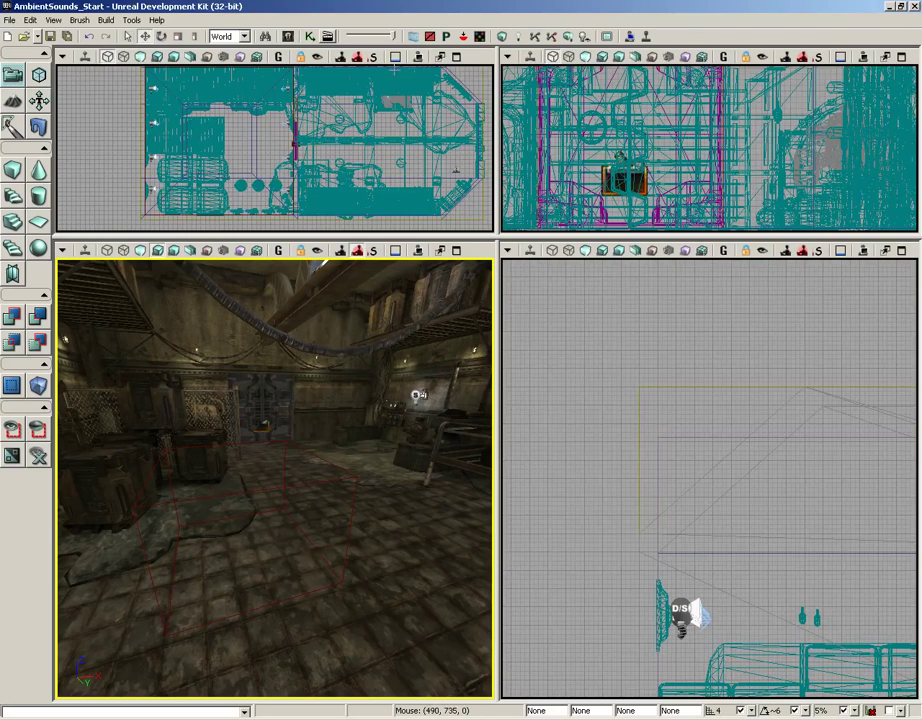
{"action": "left_click", "coordinate": [289, 37]}
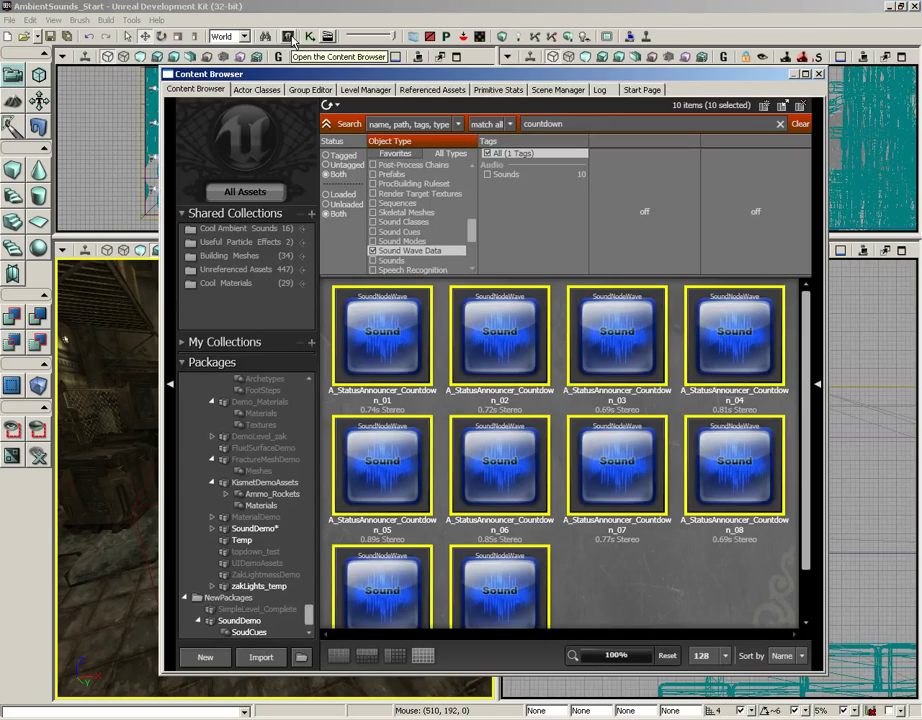
{"action": "left_click", "coordinate": [270, 621]}
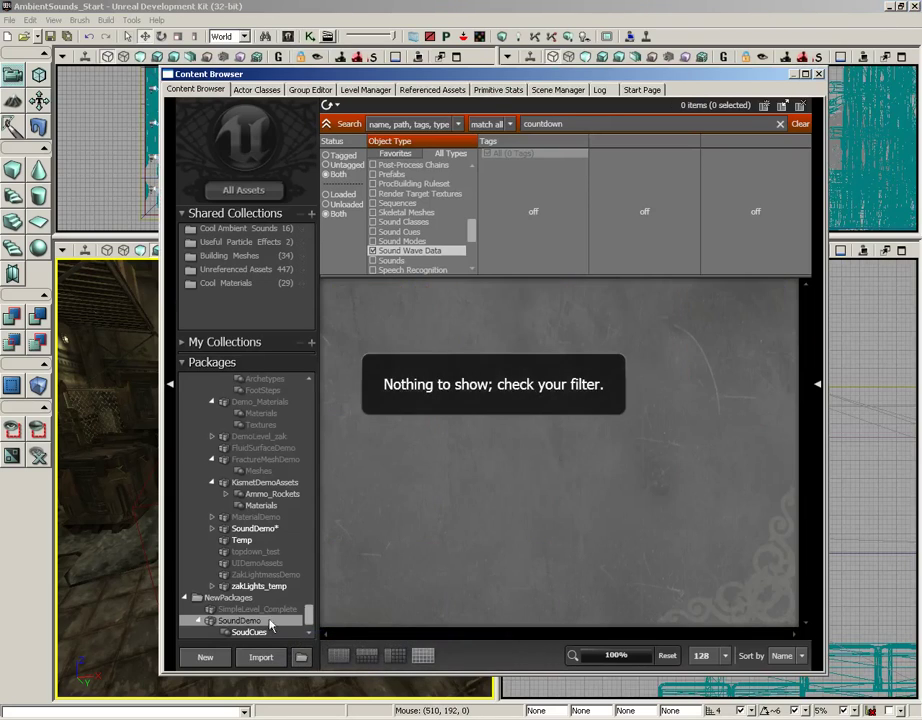
{"action": "left_click", "coordinate": [800, 124]}
Create a new SoundCue named SpookyWindSoundCue.
{"action": "right_click", "coordinate": [497, 352]}
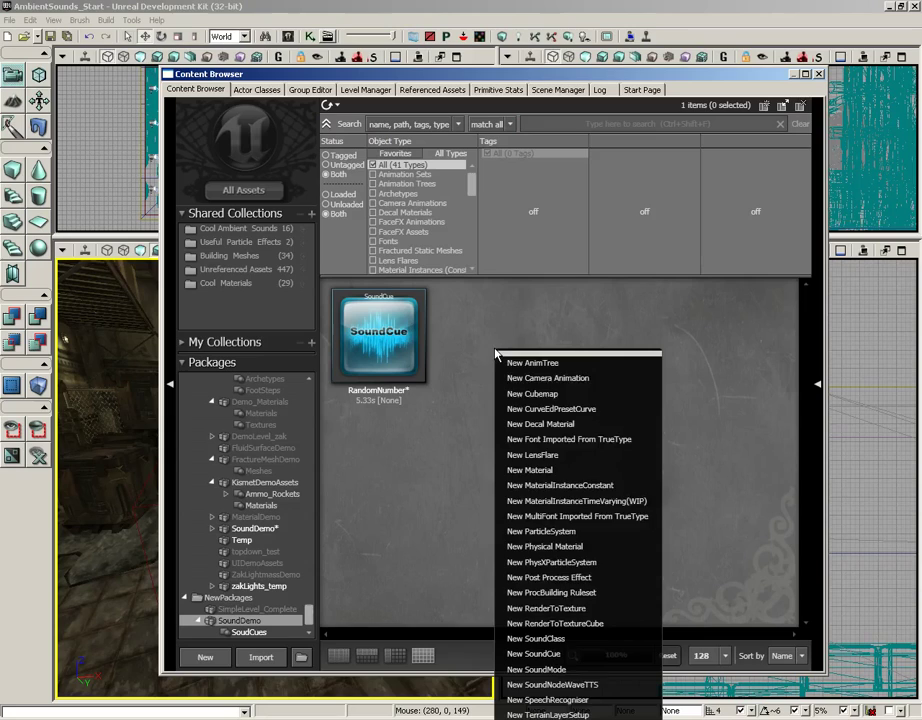
{"action": "left_click", "coordinate": [543, 668]}
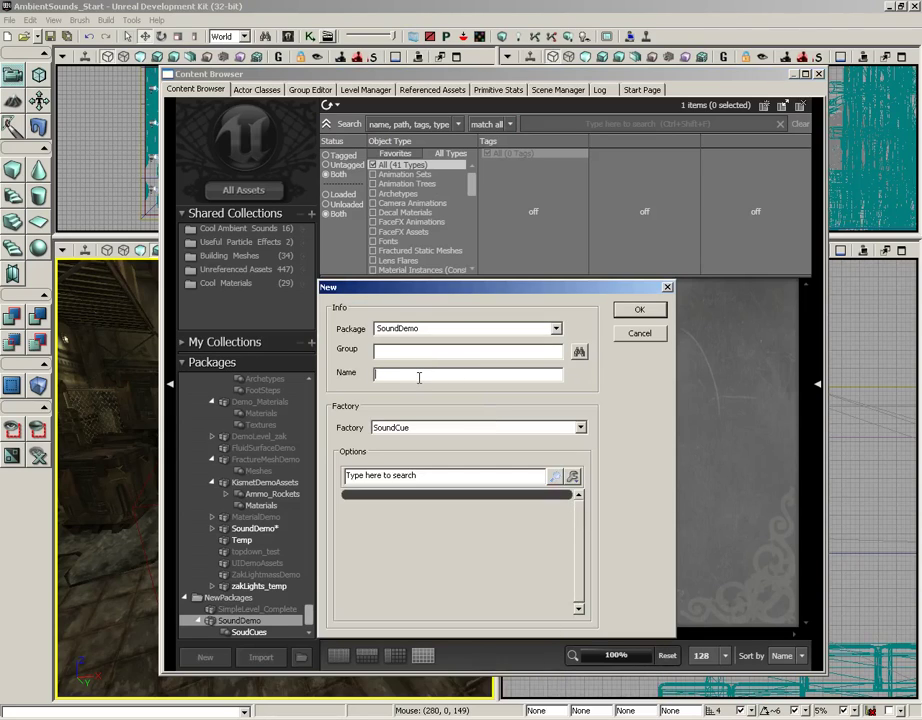
{"action": "type", "text": "SpookyWindSoundCue"}
Confirm the SpookyWindSoundCue name and switch the Content Browser to All Assets.
{"action": "key", "text": "Return"}
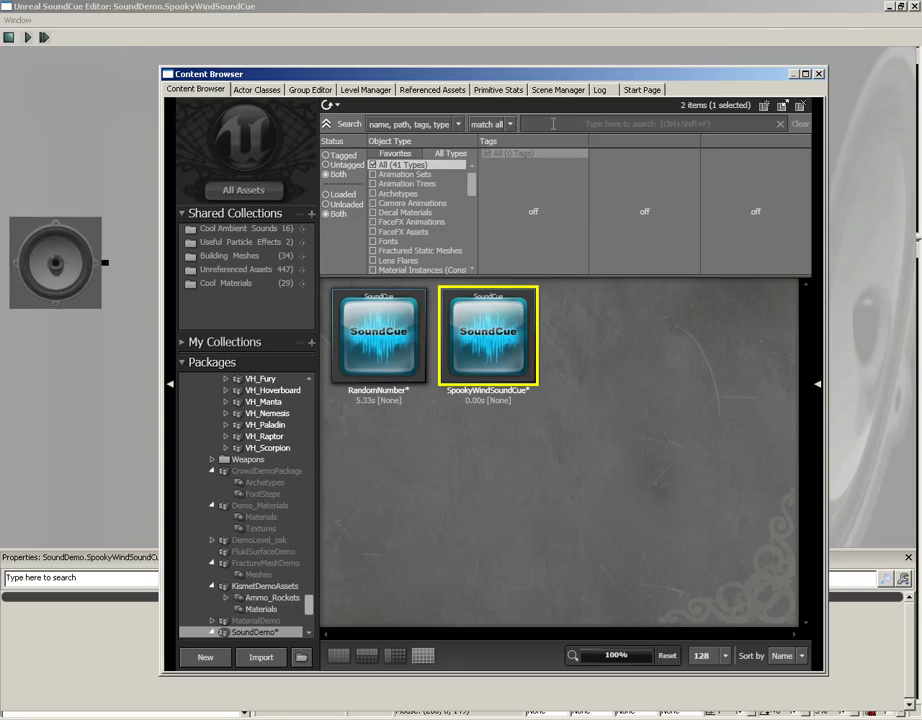
{"action": "left_click", "coordinate": [553, 123]}
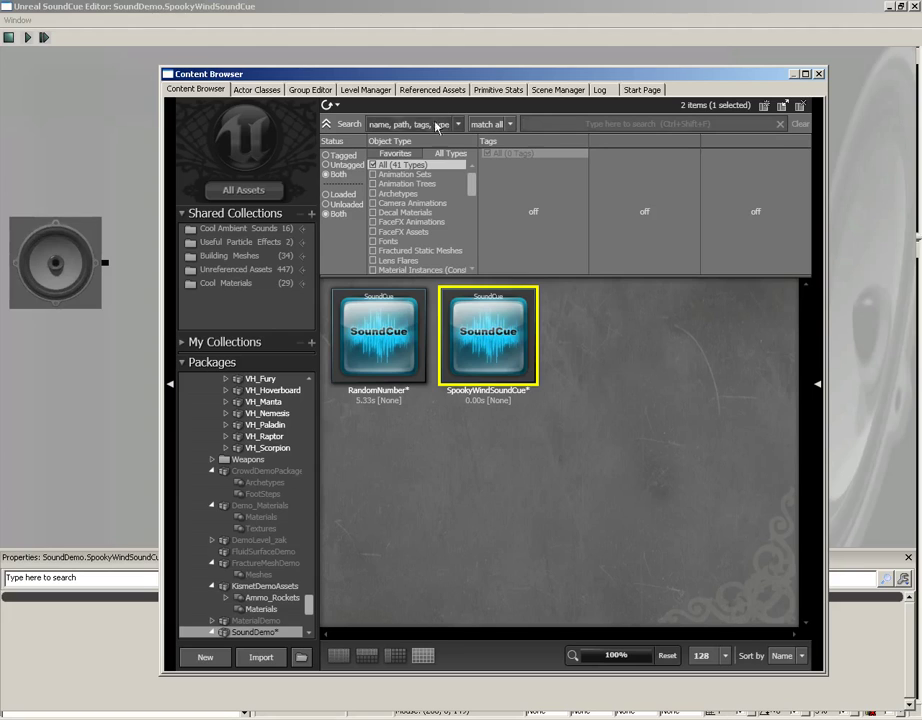
{"action": "left_click", "coordinate": [244, 190]}
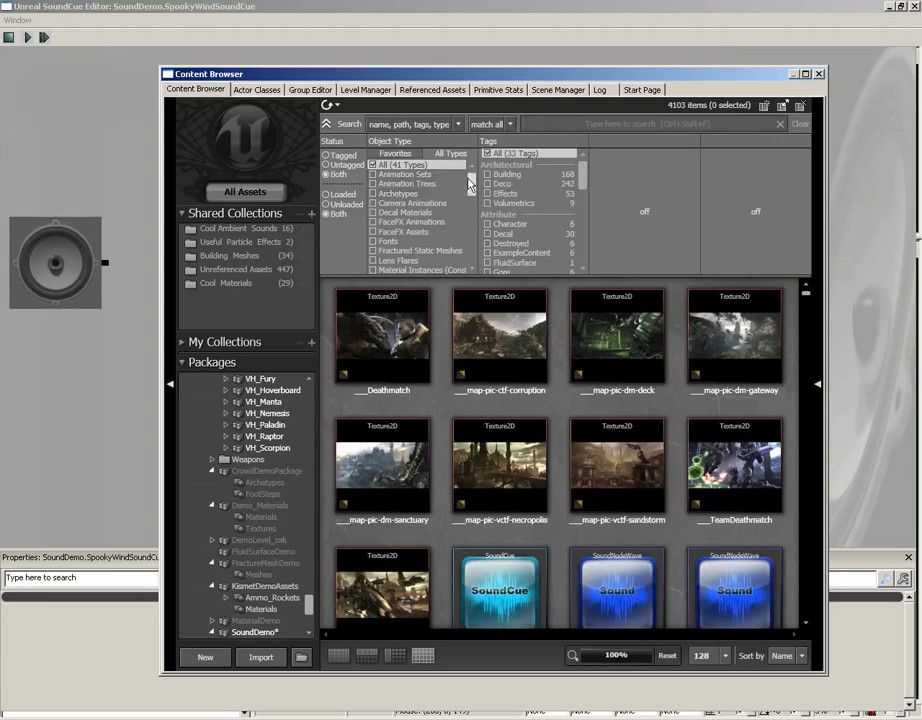
Filter to Sound Wave Data, search 'air wind', and select air_wind04.
{"action": "left_click_drag", "start_coordinate": [472, 172], "coordinate": [474, 245]}
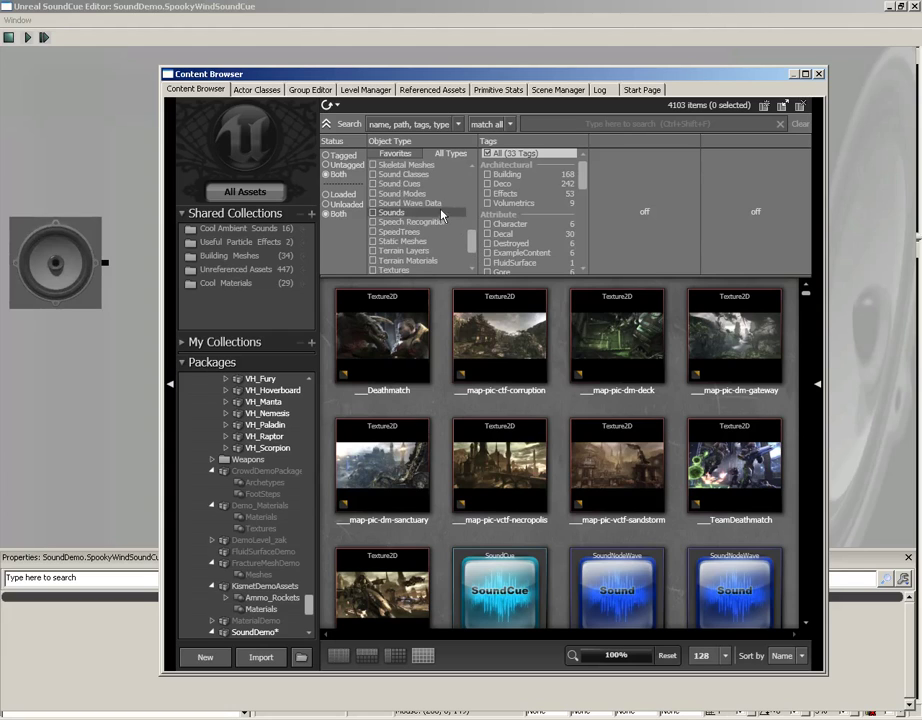
{"action": "left_click", "coordinate": [373, 203]}
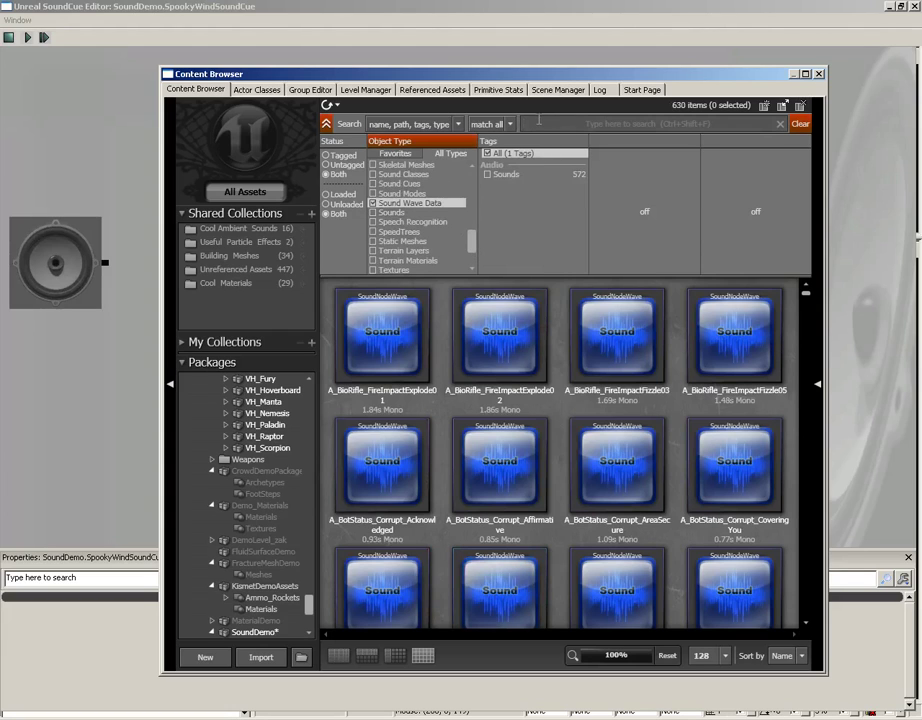
{"action": "type", "text": "air wind"}
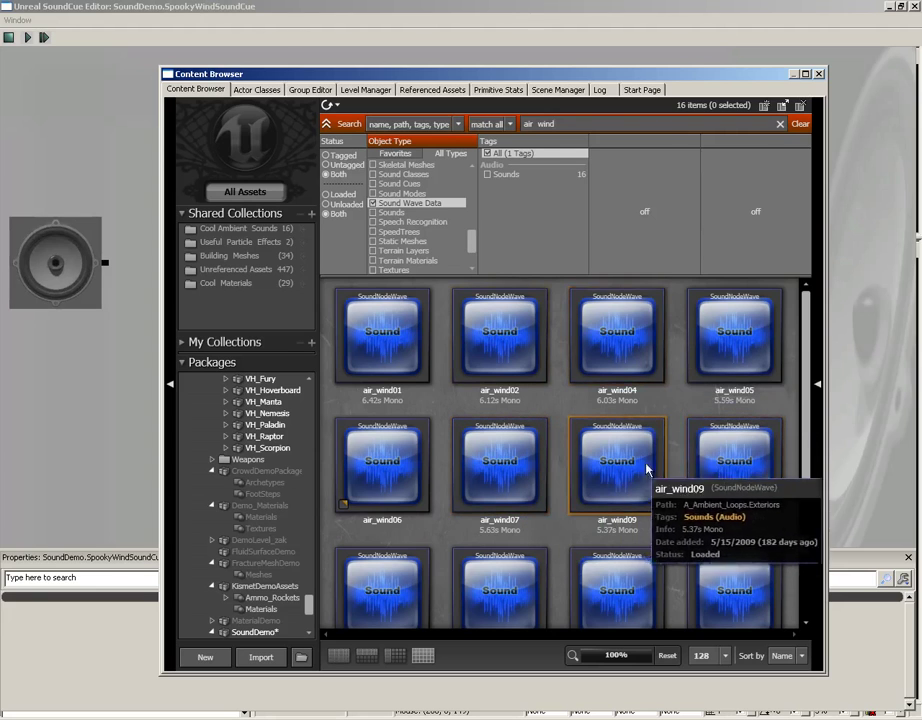
{"action": "left_click", "coordinate": [640, 305]}
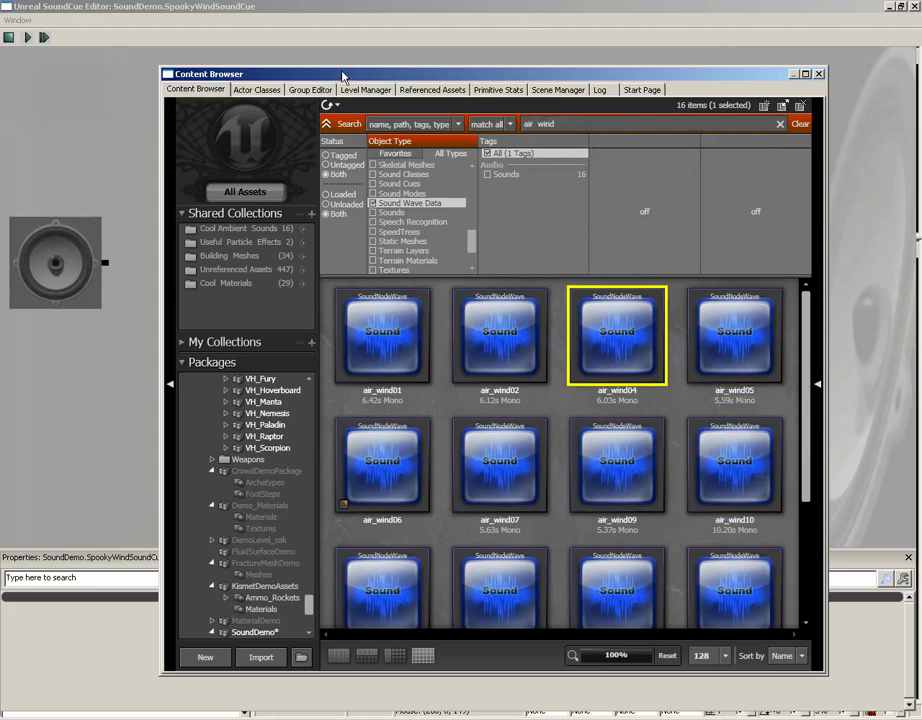
{"action": "left_click_drag", "start_coordinate": [344, 73], "coordinate": [822, 96]}
Add an air_wind04 wave node, wire it to the output speaker, and move it right.
{"action": "right_click", "coordinate": [325, 158]}
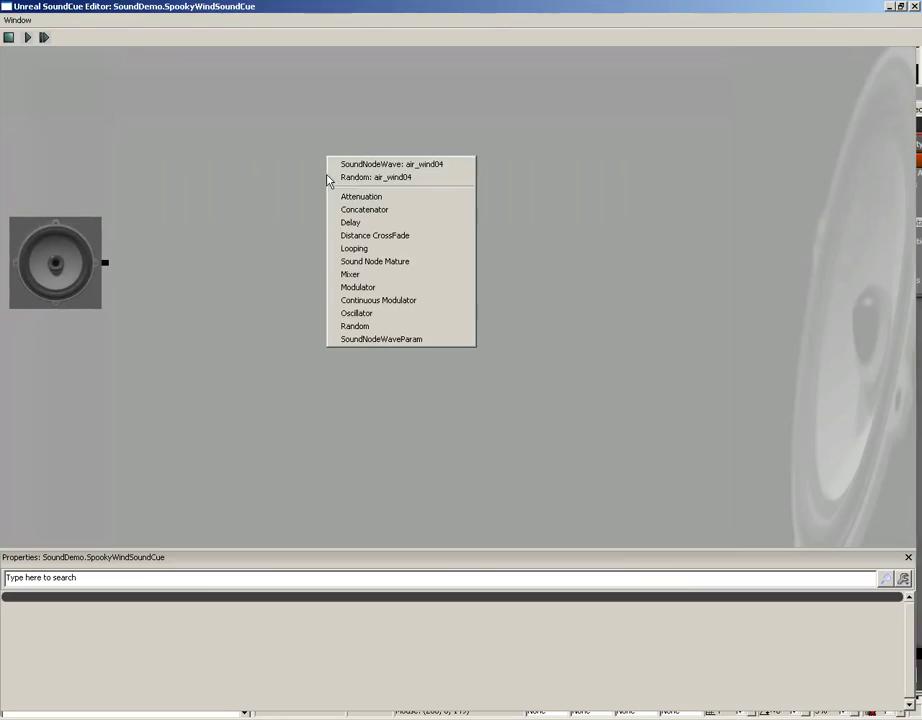
{"action": "left_click", "coordinate": [397, 163]}
{"action": "left_click_drag", "start_coordinate": [463, 240], "coordinate": [338, 290]}
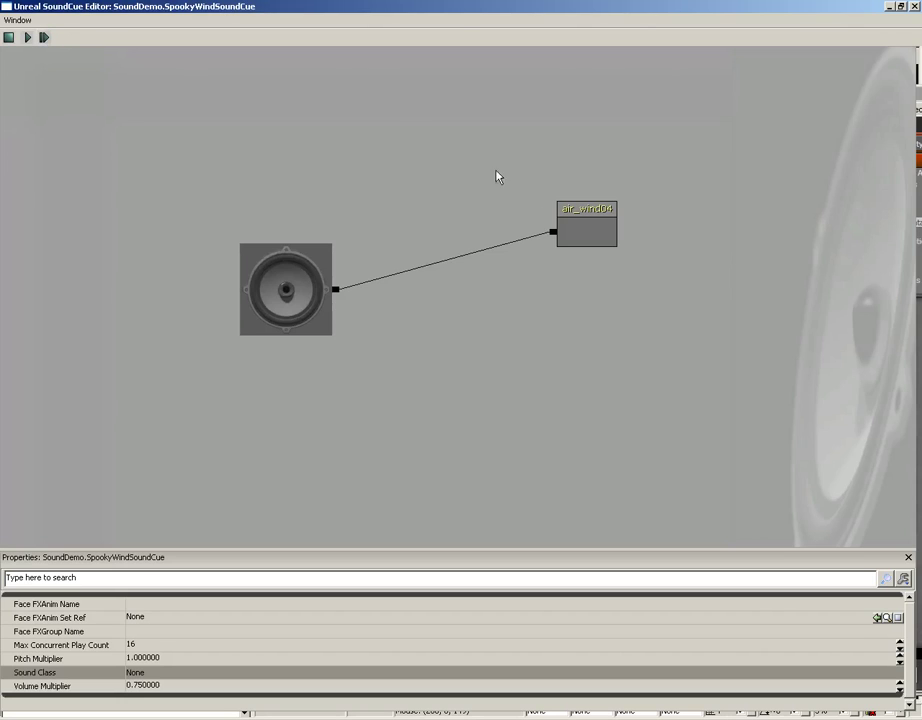
{"action": "left_click", "coordinate": [595, 231]}
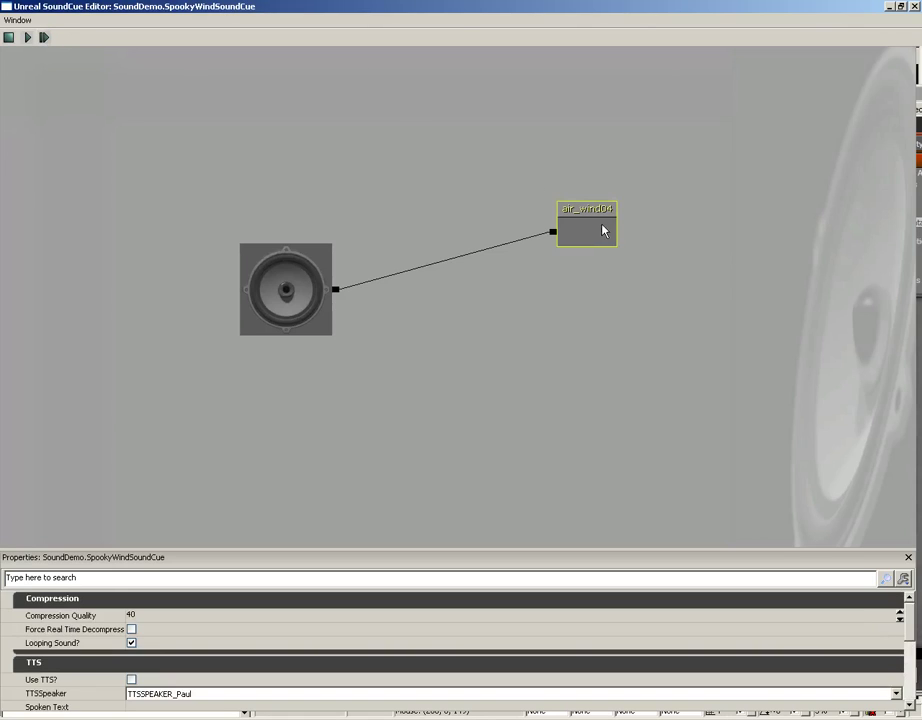
{"action": "left_click_drag", "start_coordinate": [599, 230], "coordinate": [670, 231]}
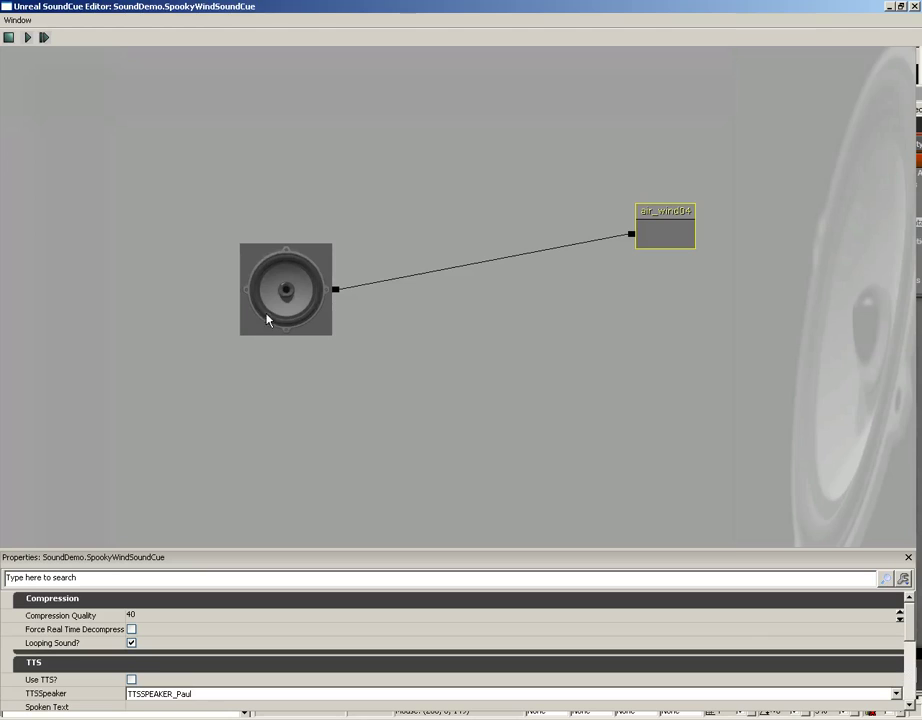
Add a Looping node and feed air_wind04 through it into the output.
{"action": "right_click", "coordinate": [440, 211]}
{"action": "left_click", "coordinate": [477, 284]}
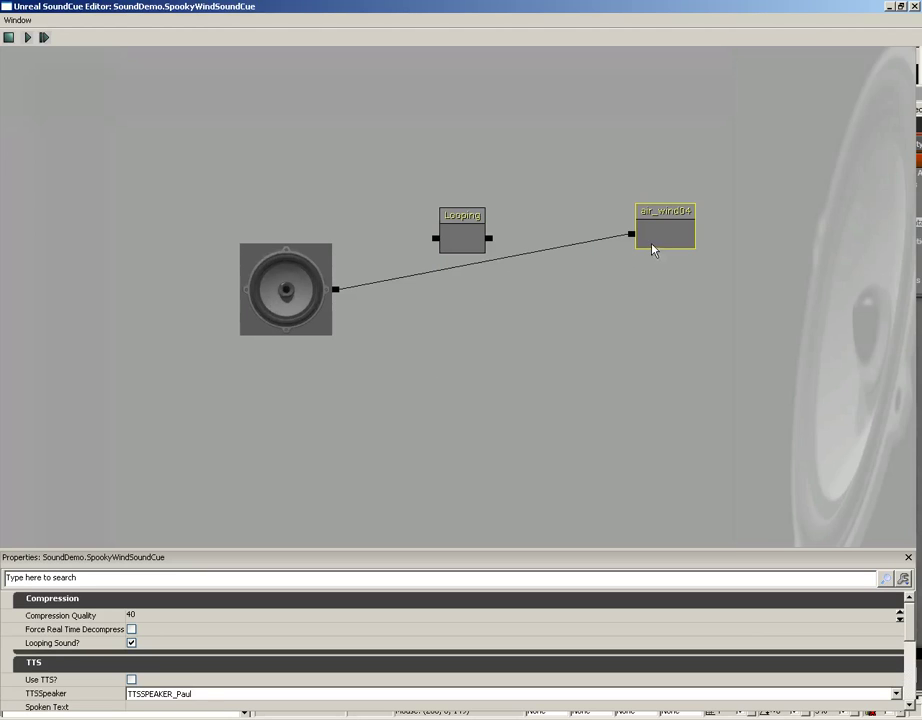
{"action": "left_click_drag", "start_coordinate": [631, 234], "coordinate": [336, 290]}
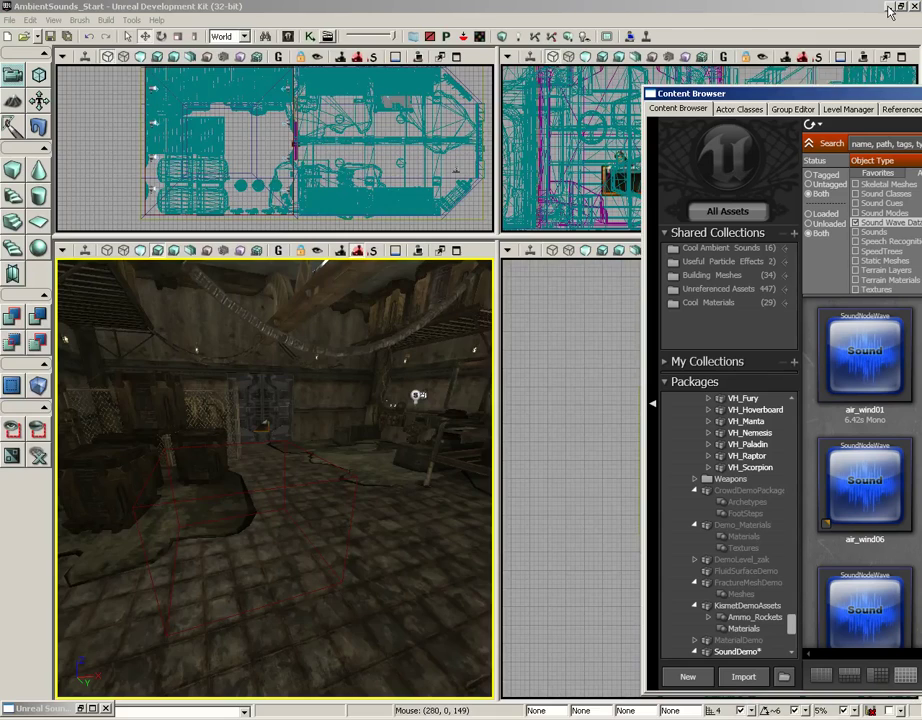
Close the SpookyWindSoundCue editor and search the Content Browser for 'murmur' sound waves.
{"action": "left_click", "coordinate": [916, 8]}
{"action": "left_click_drag", "start_coordinate": [787, 97], "coordinate": [241, 52]}
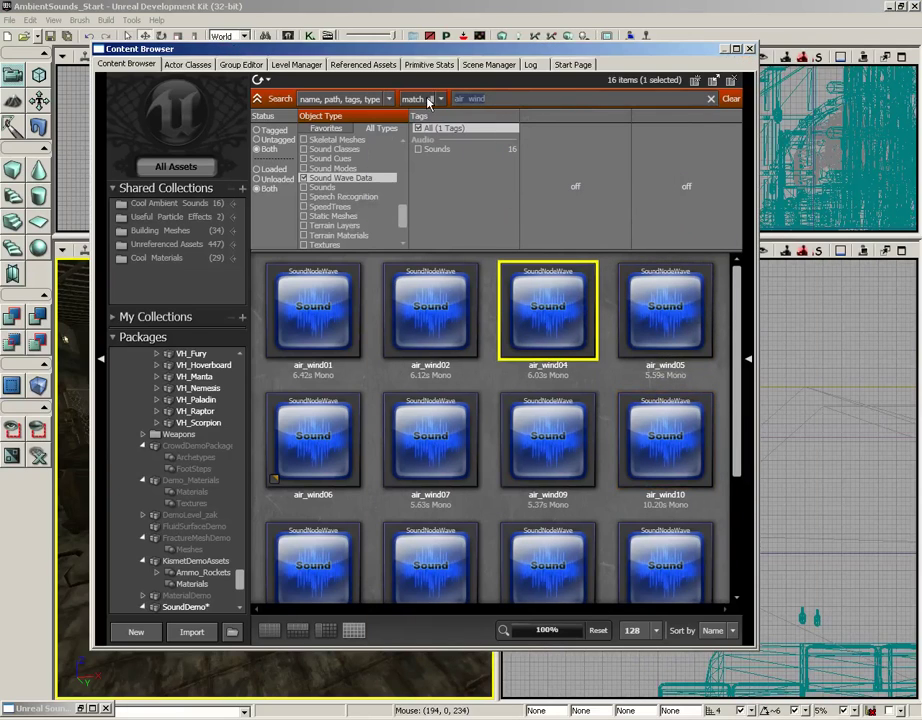
{"action": "type", "text": "murmur"}
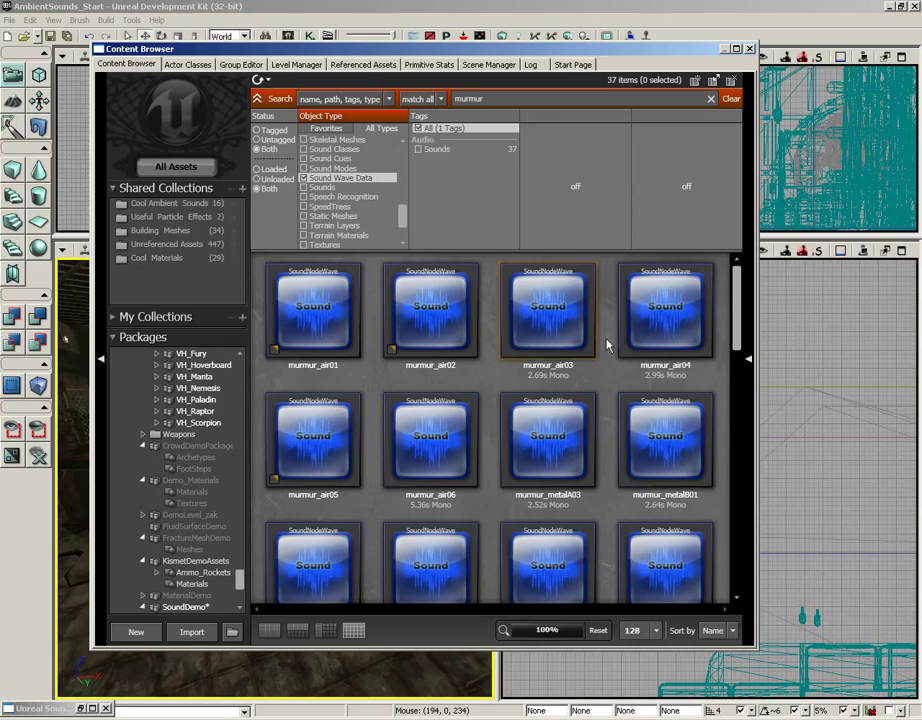
{"action": "left_click", "coordinate": [673, 316]}
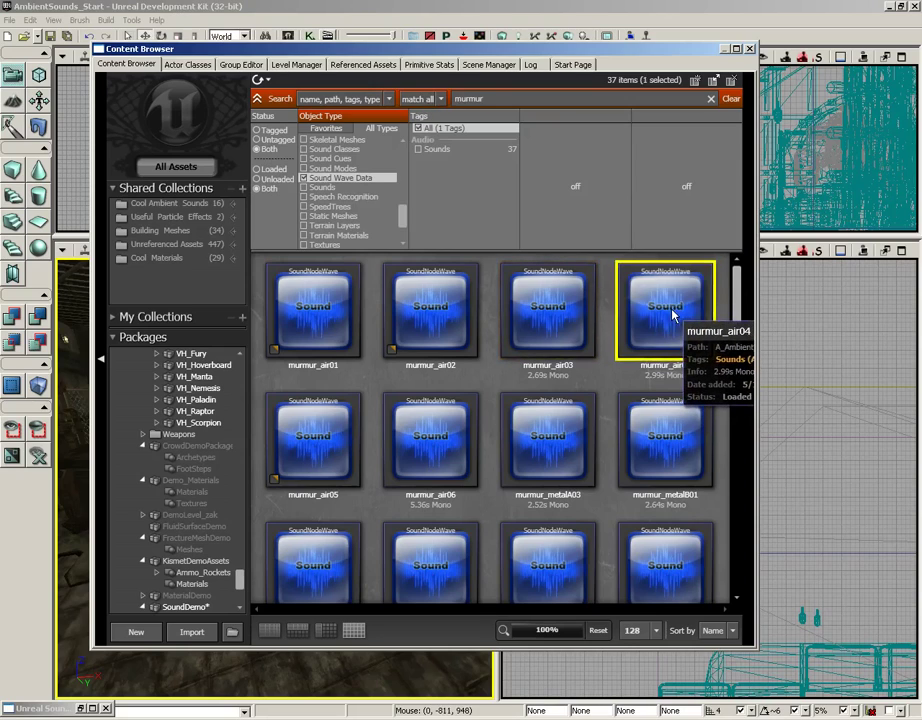
{"action": "scroll", "coordinate": [740, 305], "scroll_direction": "down", "scroll_amount": 3}
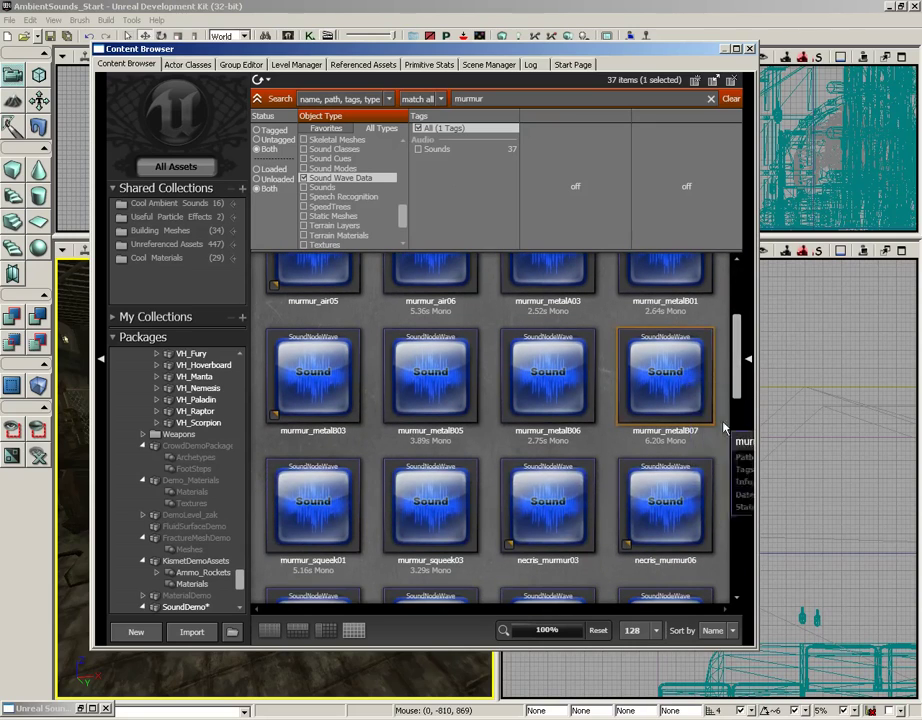
{"action": "left_click", "coordinate": [665, 388]}
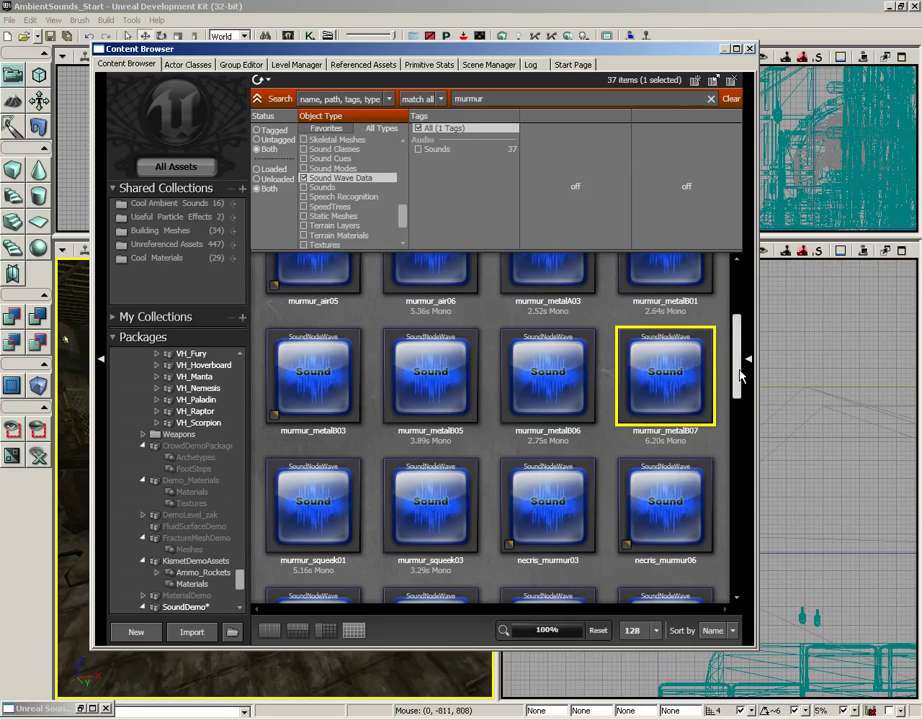
{"action": "mouse_move", "coordinate": [736, 366]}
{"action": "left_mouse_down"}
{"action": "mouse_move", "coordinate": [740, 555]}
{"action": "mouse_move", "coordinate": [740, 383]}
{"action": "left_mouse_up"}
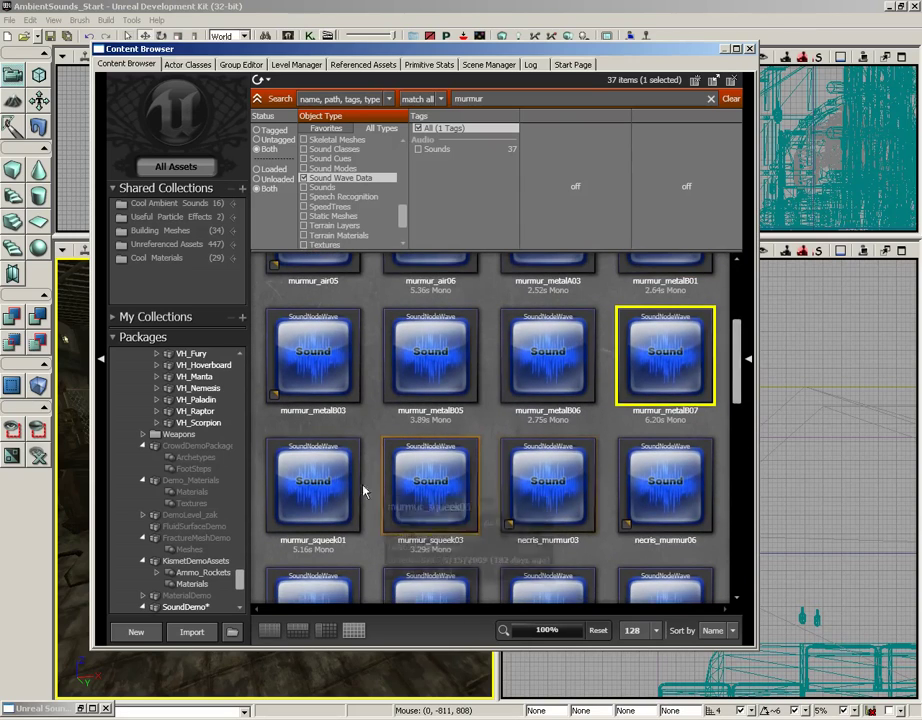
Select murmur_squeek01, murmur_metalB05, murmur_metalB07 and murmur_metalA03 together.
{"action": "left_click", "coordinate": [322, 488]}
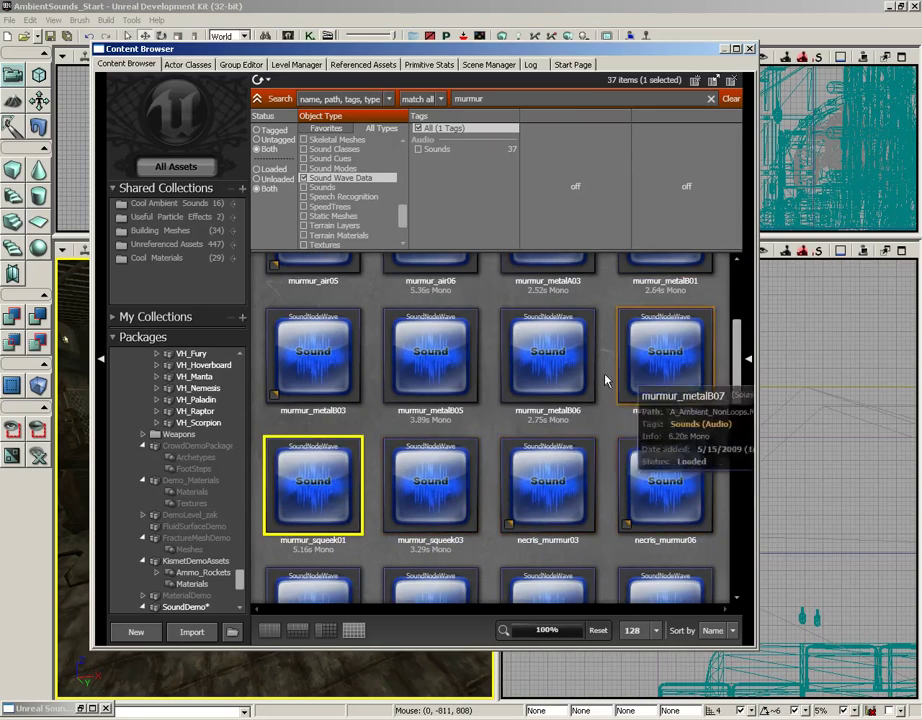
{"action": "left_click", "coordinate": [443, 366], "text": "ctrl"}
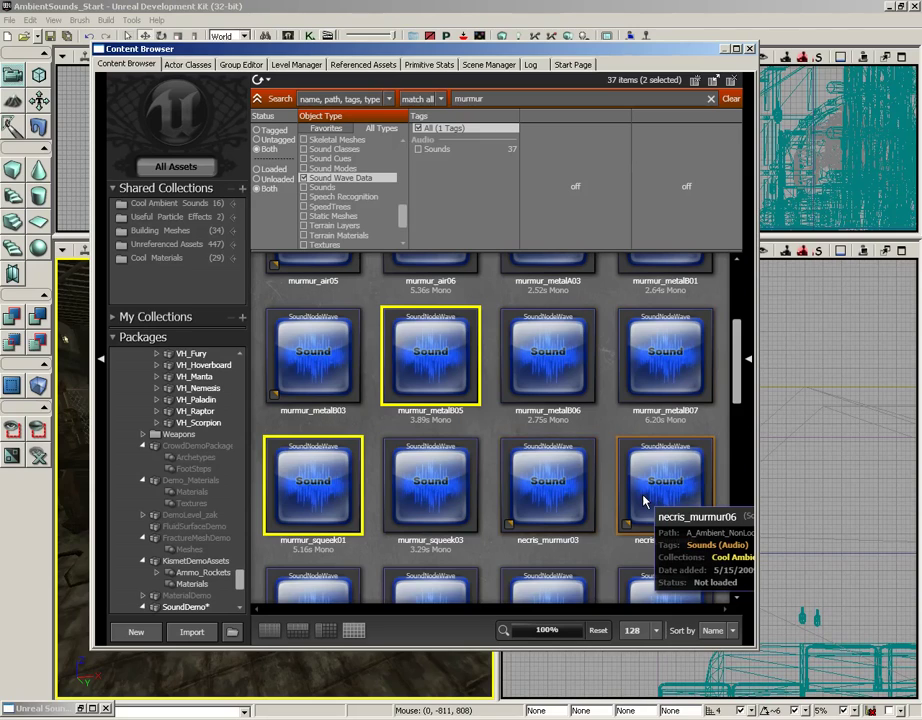
{"action": "left_click", "coordinate": [683, 366], "text": "ctrl"}
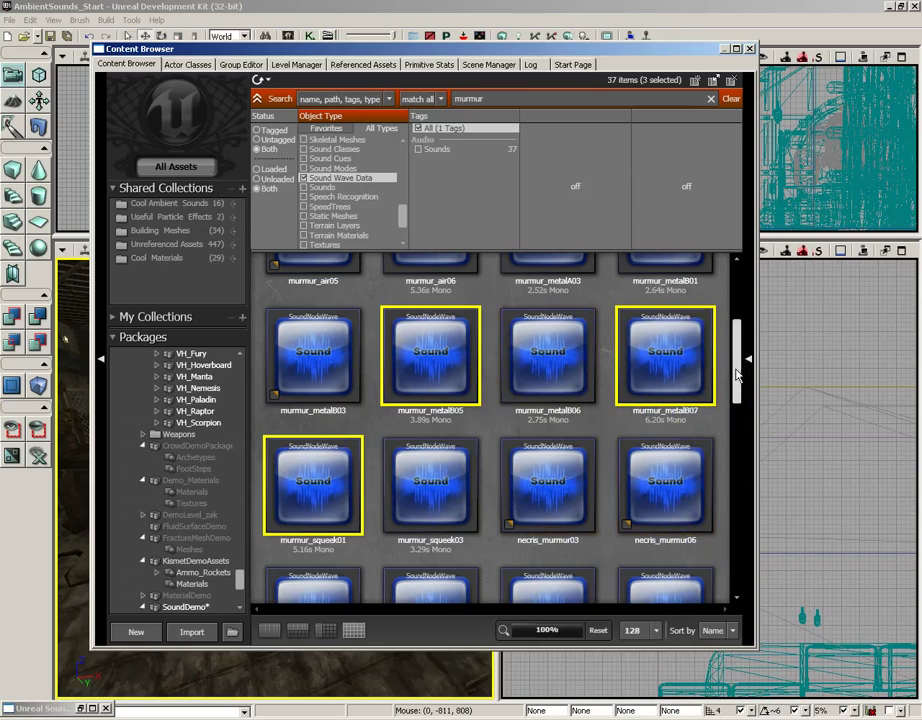
{"action": "scroll", "coordinate": [735, 332], "scroll_direction": "up", "scroll_amount": 2}
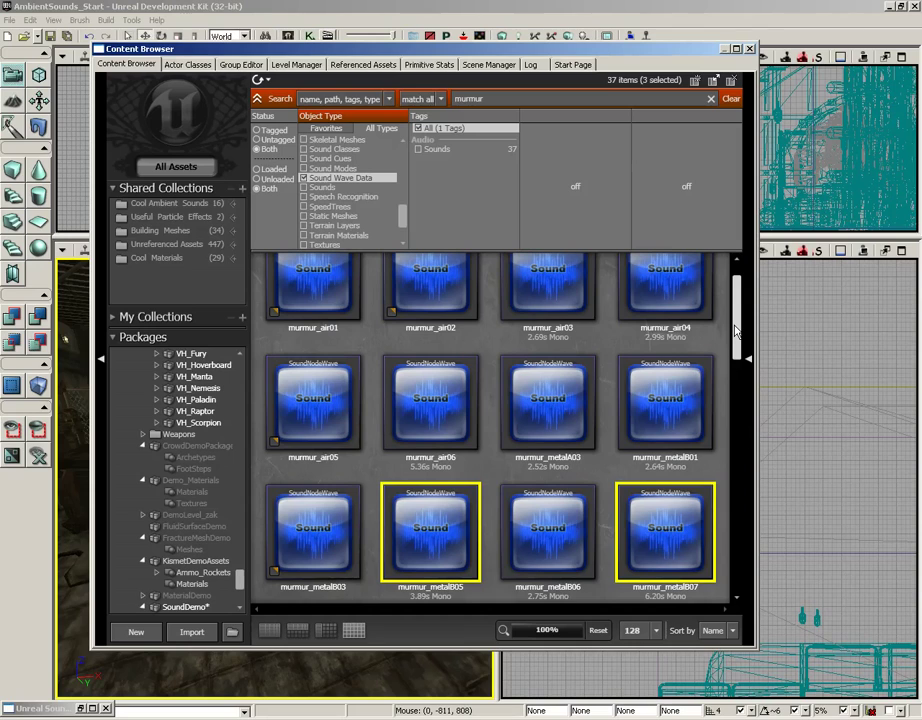
{"action": "left_click", "coordinate": [548, 400], "text": "ctrl"}
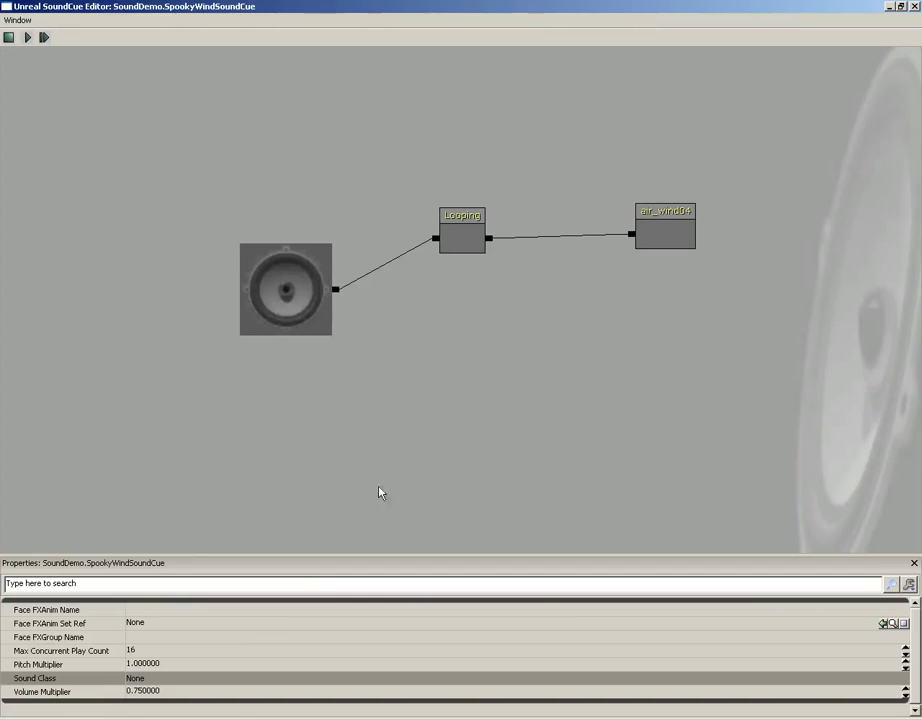
Add wave nodes for squeek01, metalB05, metalB07 and metalA03, and preview each one.
{"action": "right_click", "coordinate": [607, 342]}
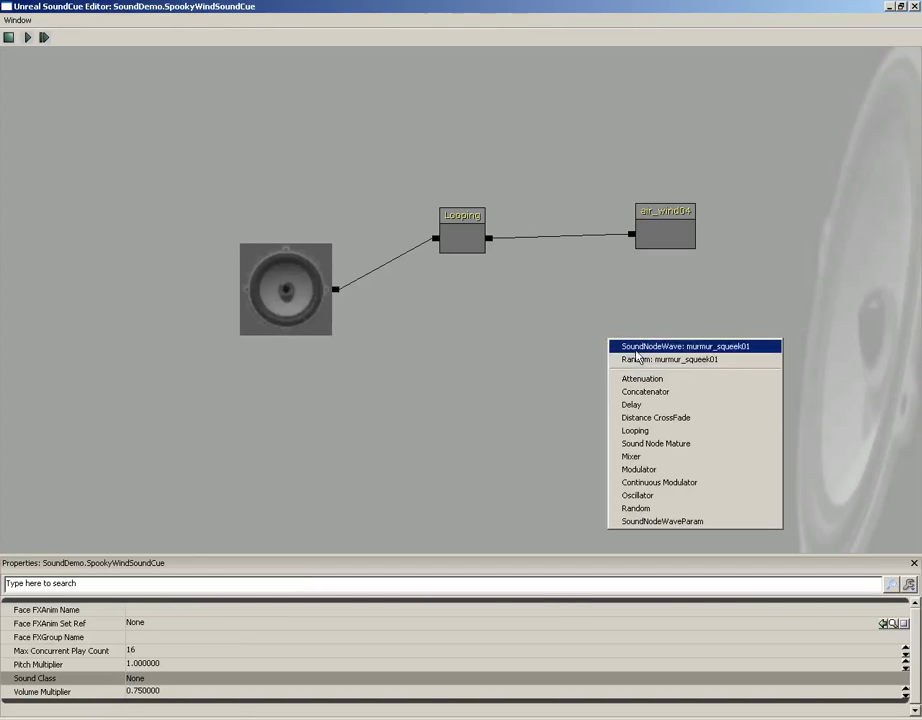
{"action": "left_click", "coordinate": [620, 349]}
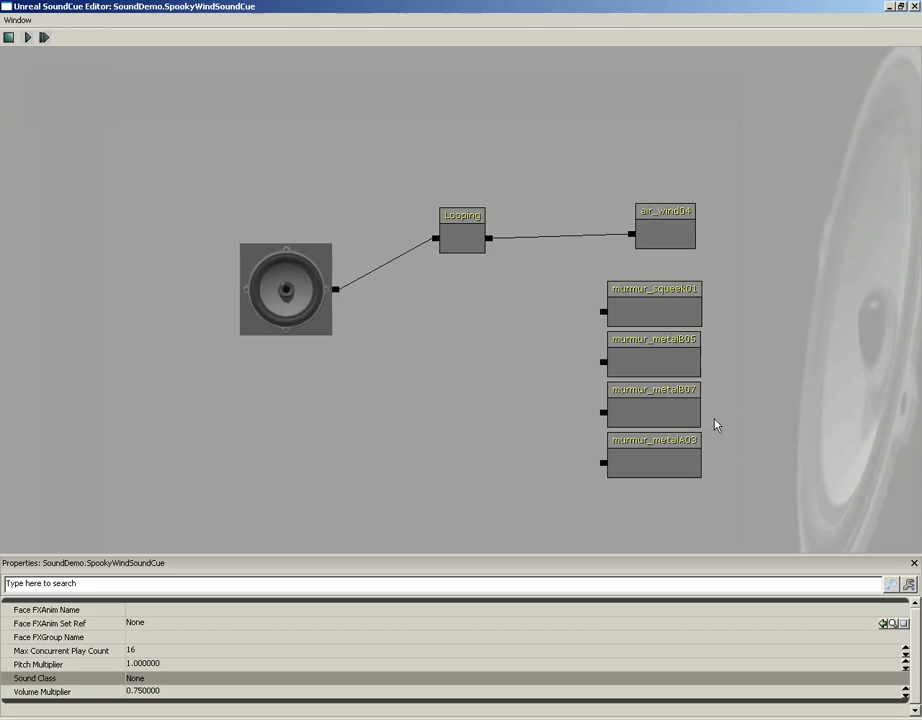
{"action": "left_click", "coordinate": [659, 316]}
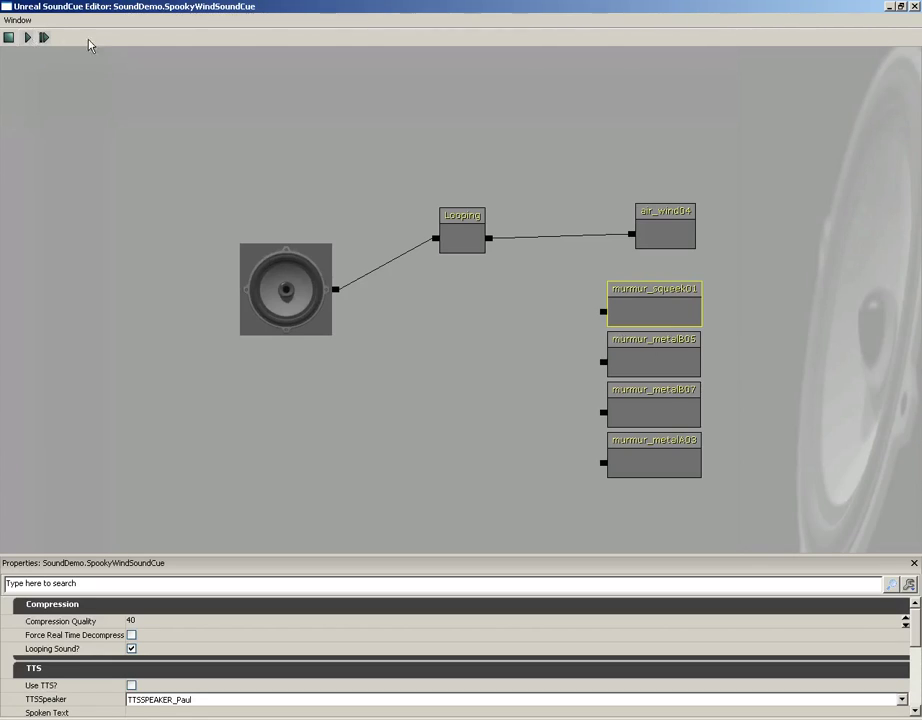
{"action": "left_click", "coordinate": [646, 357]}
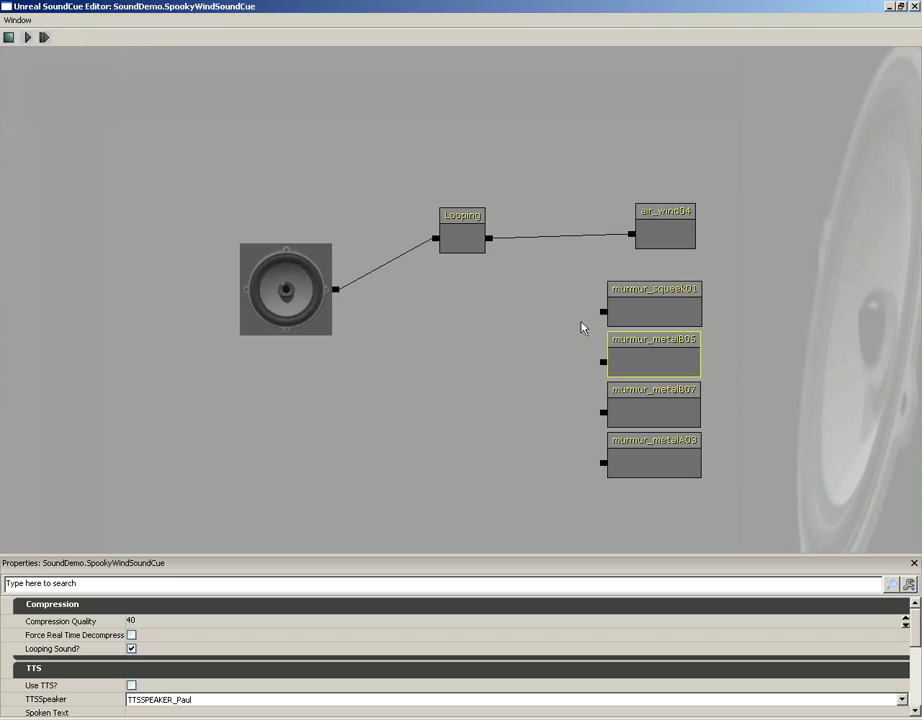
{"action": "left_click", "coordinate": [659, 410]}
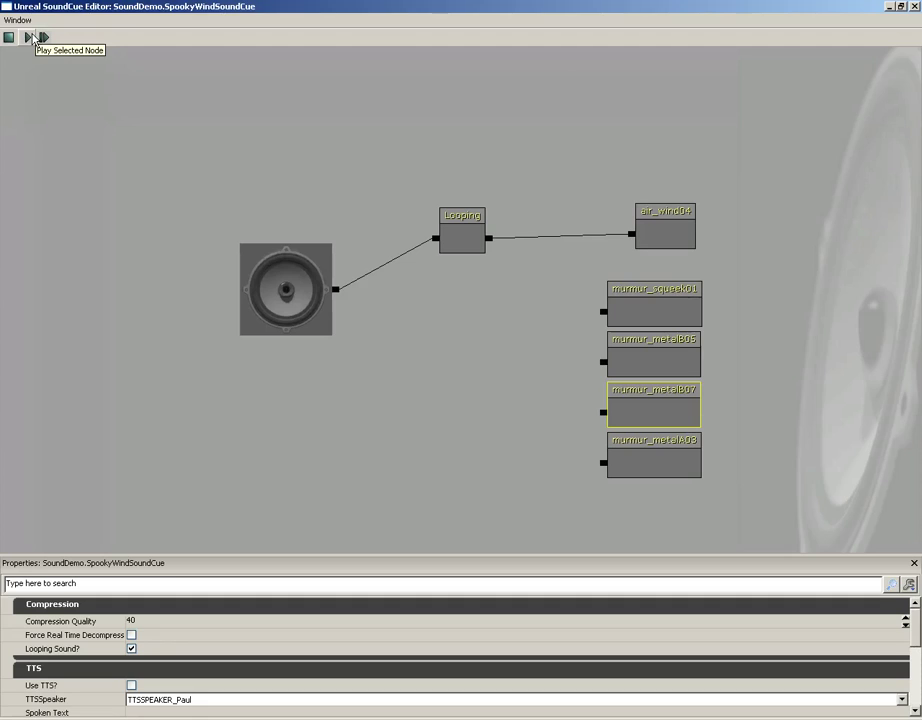
{"action": "left_click", "coordinate": [636, 461]}
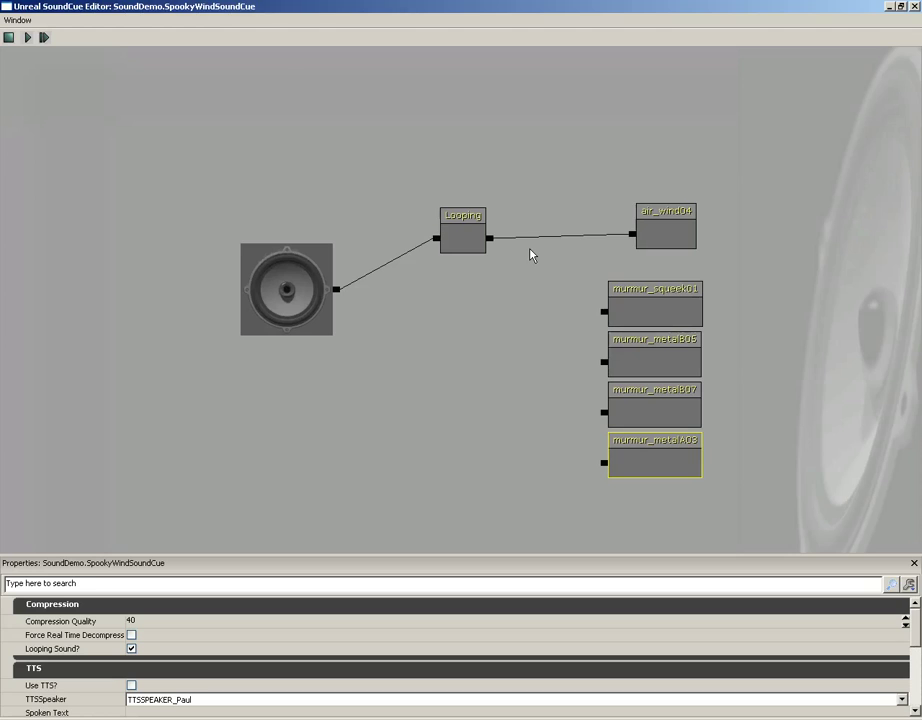
{"action": "right_click", "coordinate": [519, 371]}
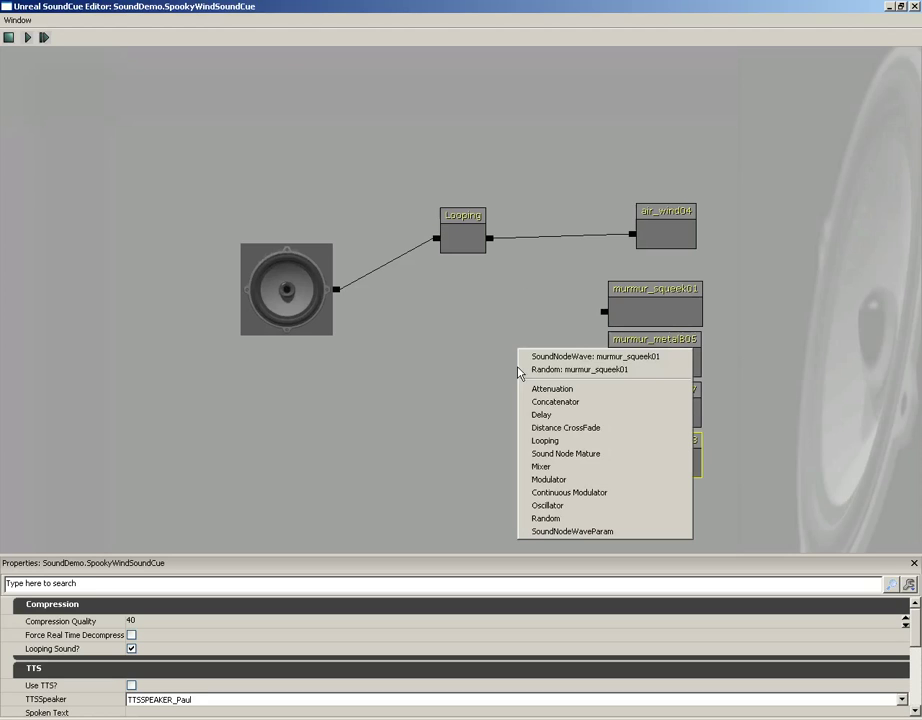
Add a Random node and give it four inputs.
{"action": "left_click", "coordinate": [546, 518]}
{"action": "right_click", "coordinate": [545, 405]}
{"action": "left_click", "coordinate": [556, 384]}
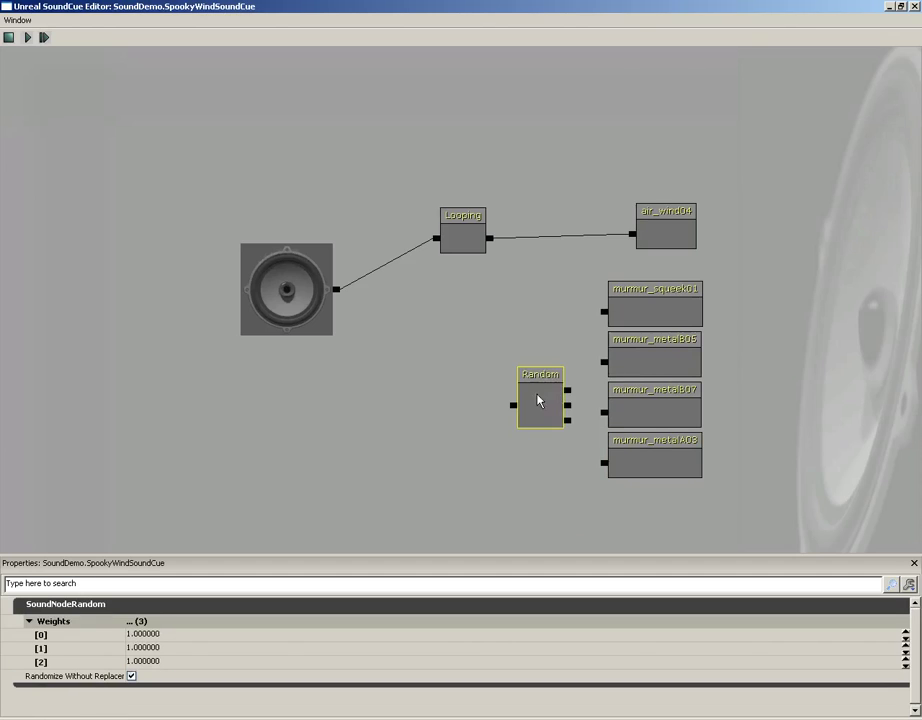
{"action": "right_click", "coordinate": [556, 390]}
{"action": "left_click", "coordinate": [556, 384]}
Wire Random's four inputs to squeek01, metalB05, metalB07 and metalA03, then shift the group right.
{"action": "left_click_drag", "start_coordinate": [539, 401], "coordinate": [606, 317]}
{"action": "left_click_drag", "start_coordinate": [519, 381], "coordinate": [604, 362]}
{"action": "left_click_drag", "start_coordinate": [519, 396], "coordinate": [604, 412]}
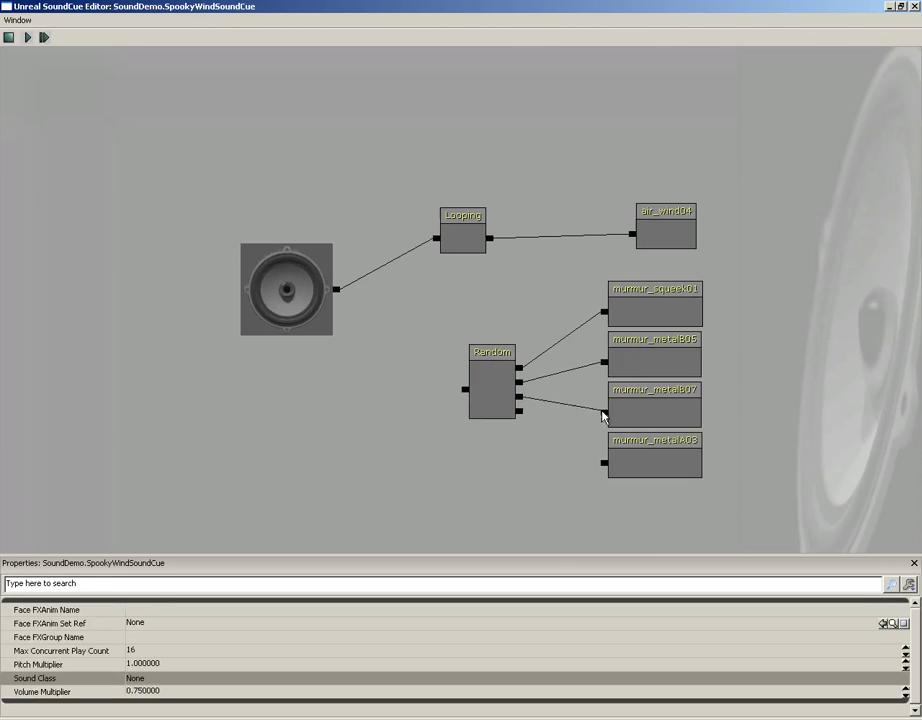
{"action": "left_click_drag", "start_coordinate": [519, 411], "coordinate": [604, 464]}
{"action": "left_click_drag", "start_coordinate": [461, 282], "coordinate": [626, 452], "text": "ctrl+alt"}
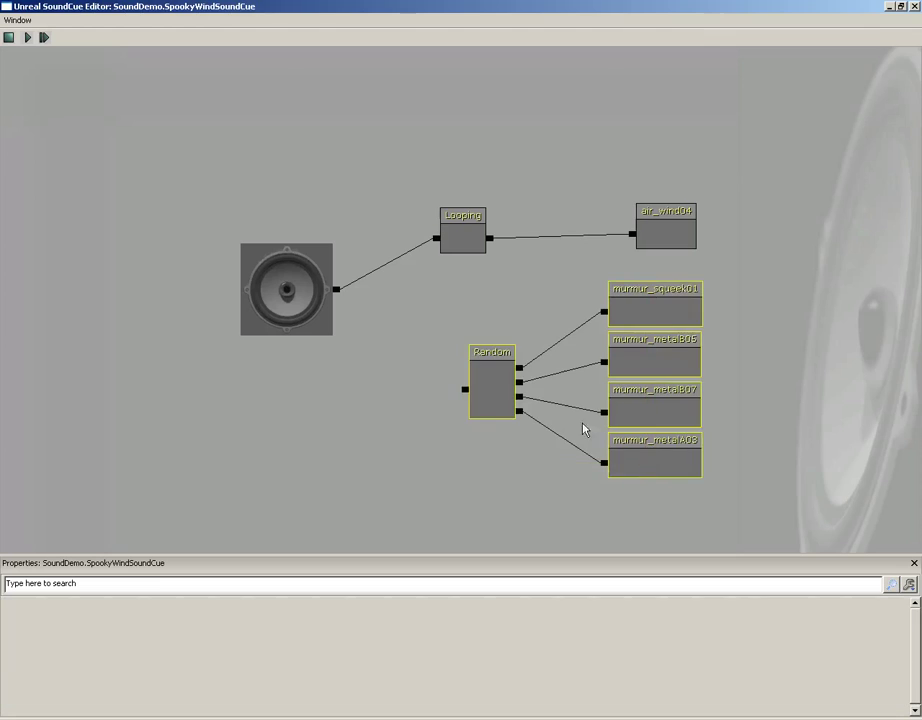
{"action": "left_click_drag", "start_coordinate": [493, 389], "coordinate": [575, 393]}
{"action": "left_click", "coordinate": [537, 289]}
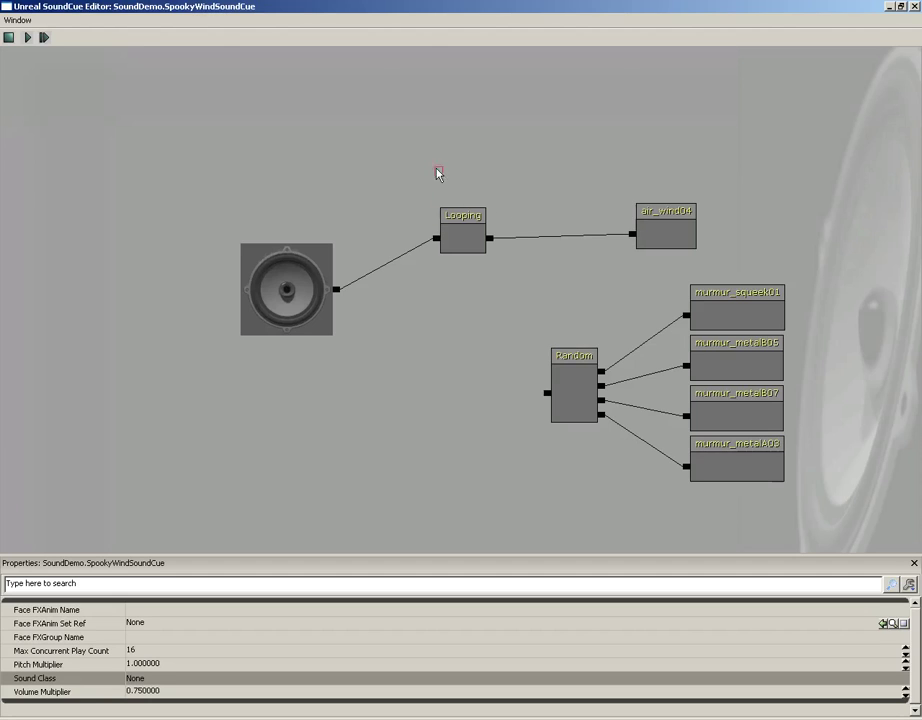
Shift the Looping and air_wind04 nodes to the right to make room.
{"action": "left_click_drag", "start_coordinate": [436, 174], "coordinate": [681, 261], "text": "ctrl+alt"}
{"action": "left_click_drag", "start_coordinate": [465, 230], "coordinate": [562, 223]}
{"action": "left_click", "coordinate": [587, 263]}
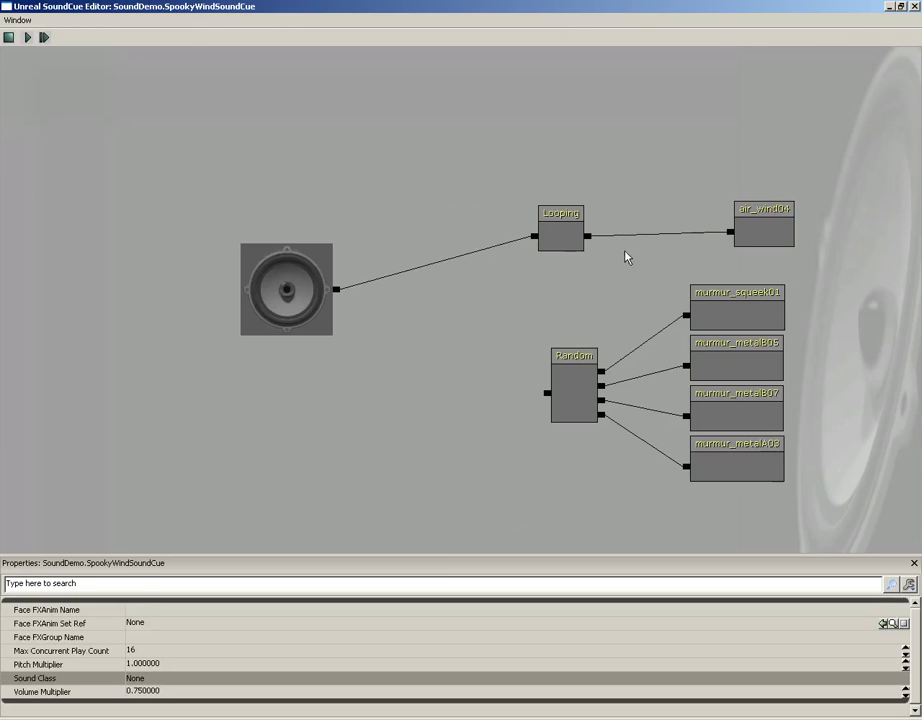
{"action": "left_click", "coordinate": [570, 238]}
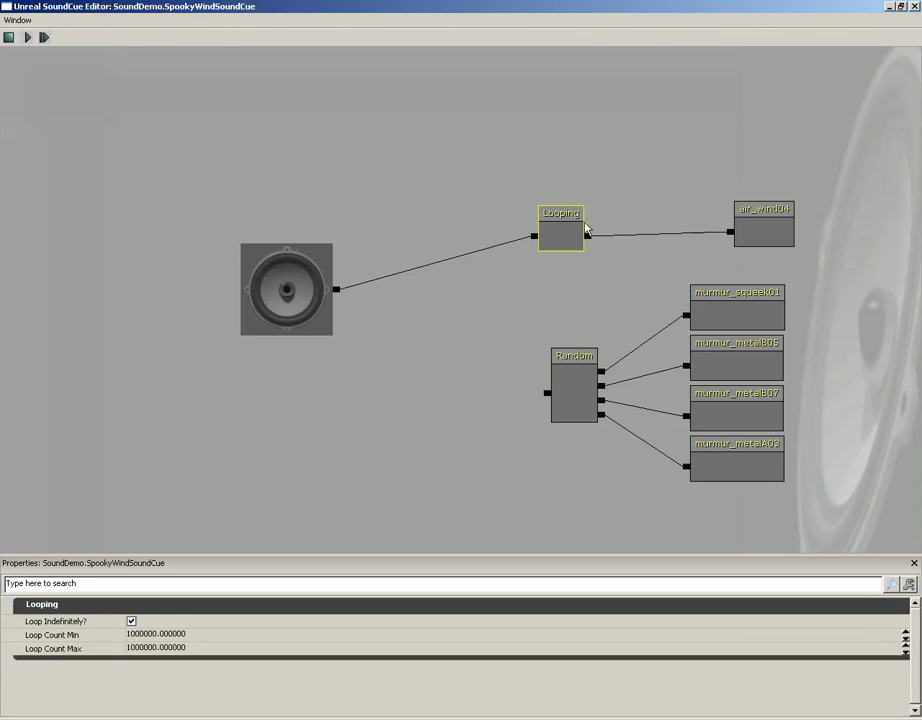
{"action": "mouse_move", "coordinate": [562, 222]}
{"action": "left_mouse_down"}
{"action": "mouse_move", "coordinate": [652, 214]}
{"action": "mouse_move", "coordinate": [582, 228]}
{"action": "mouse_move", "coordinate": [567, 222]}
{"action": "mouse_move", "coordinate": [576, 208]}
{"action": "left_mouse_up"}
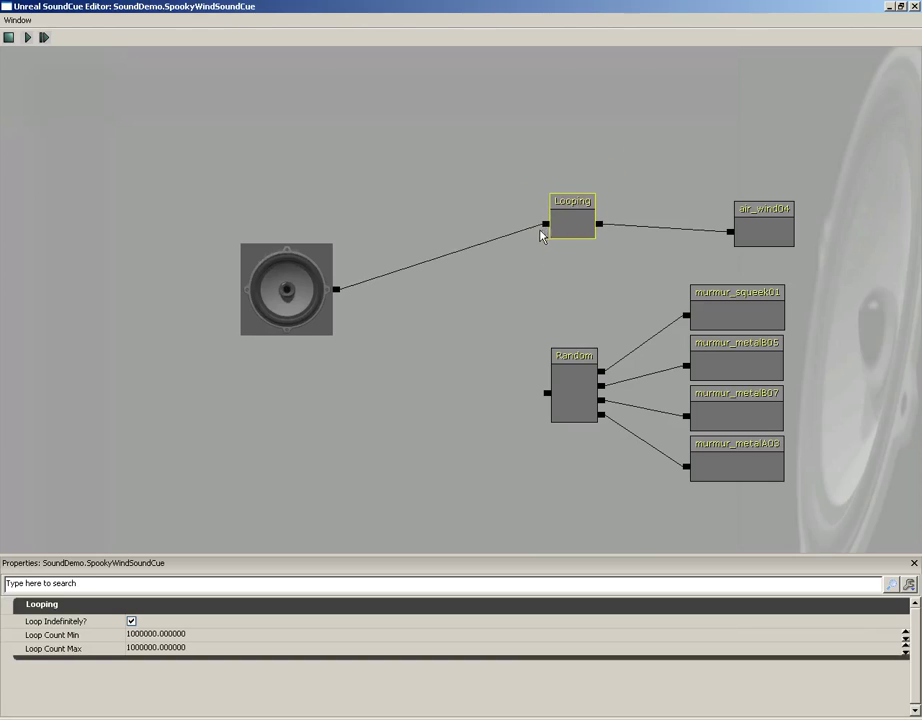
{"action": "left_click_drag", "start_coordinate": [480, 130], "coordinate": [788, 274], "text": "ctrl+alt"}
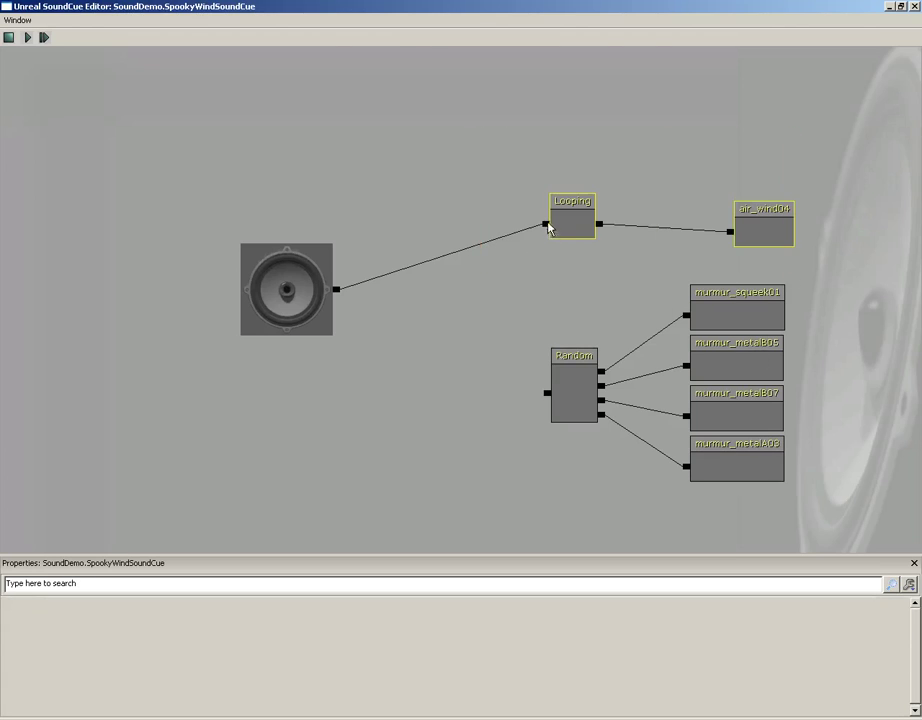
Break the speaker link and add a Mixer fed by Looping and Random, driving the output.
{"action": "left_click", "coordinate": [546, 225], "text": "alt"}
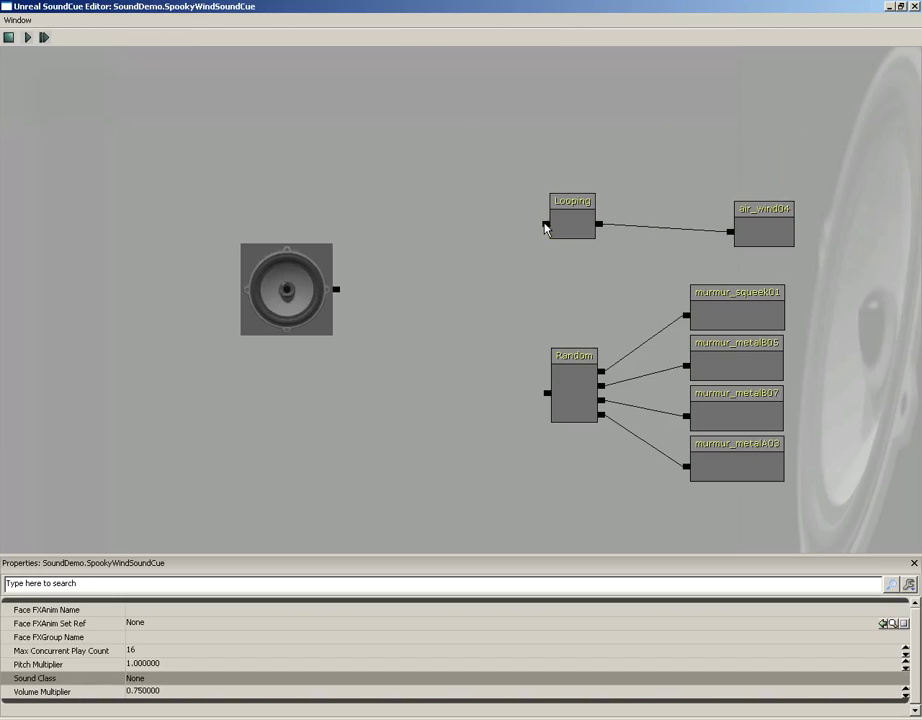
{"action": "right_click", "coordinate": [442, 302]}
{"action": "left_click", "coordinate": [492, 397]}
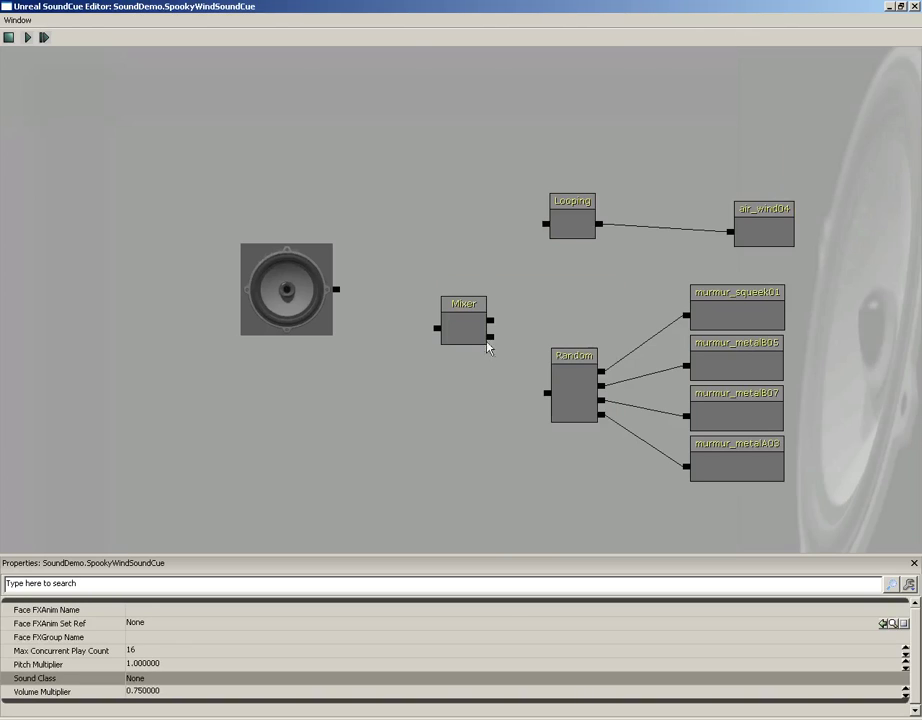
{"action": "left_click_drag", "start_coordinate": [471, 331], "coordinate": [547, 224]}
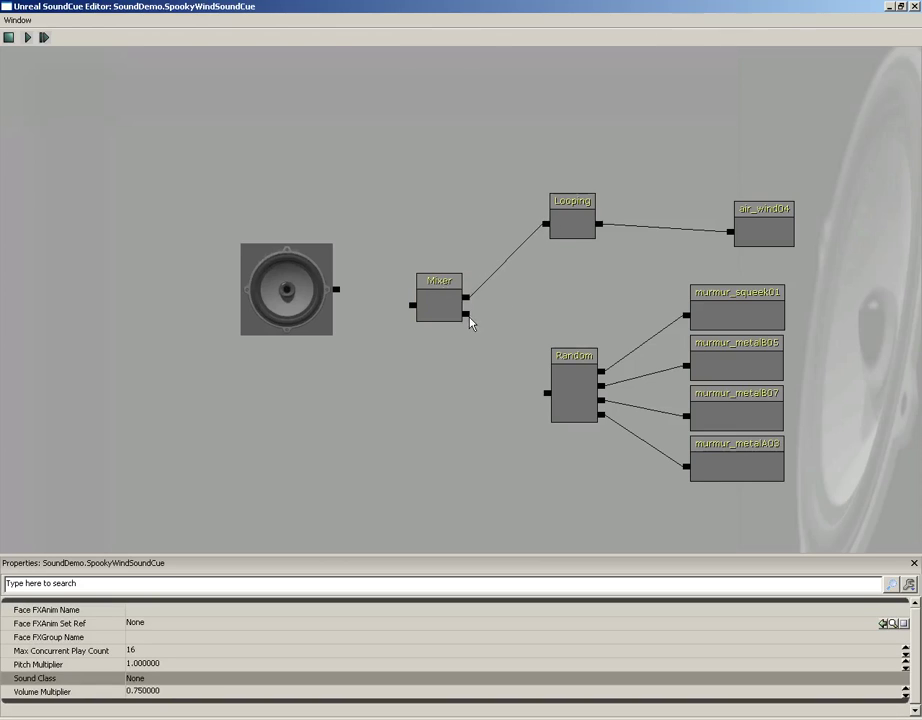
{"action": "left_click_drag", "start_coordinate": [468, 316], "coordinate": [546, 395]}
{"action": "left_click_drag", "start_coordinate": [412, 306], "coordinate": [337, 290]}
Move the Random murmur group right and add a new Looping node in the gap.
{"action": "left_click_drag", "start_coordinate": [570, 268], "coordinate": [741, 490], "text": "ctrl+alt"}
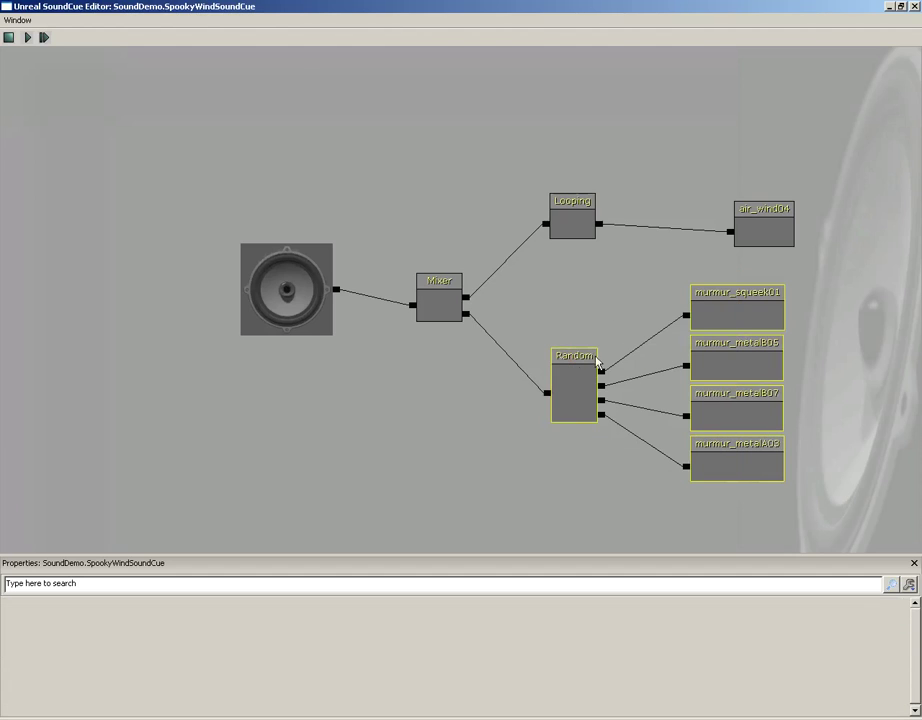
{"action": "left_click_drag", "start_coordinate": [597, 362], "coordinate": [671, 377]}
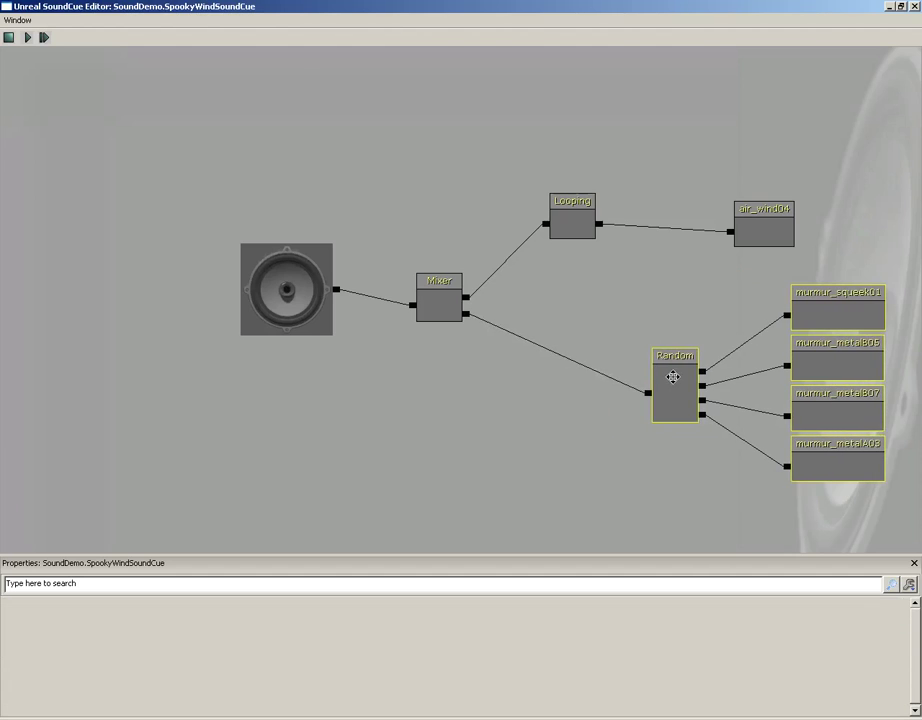
{"action": "right_click", "coordinate": [529, 380]}
{"action": "left_click", "coordinate": [543, 449]}
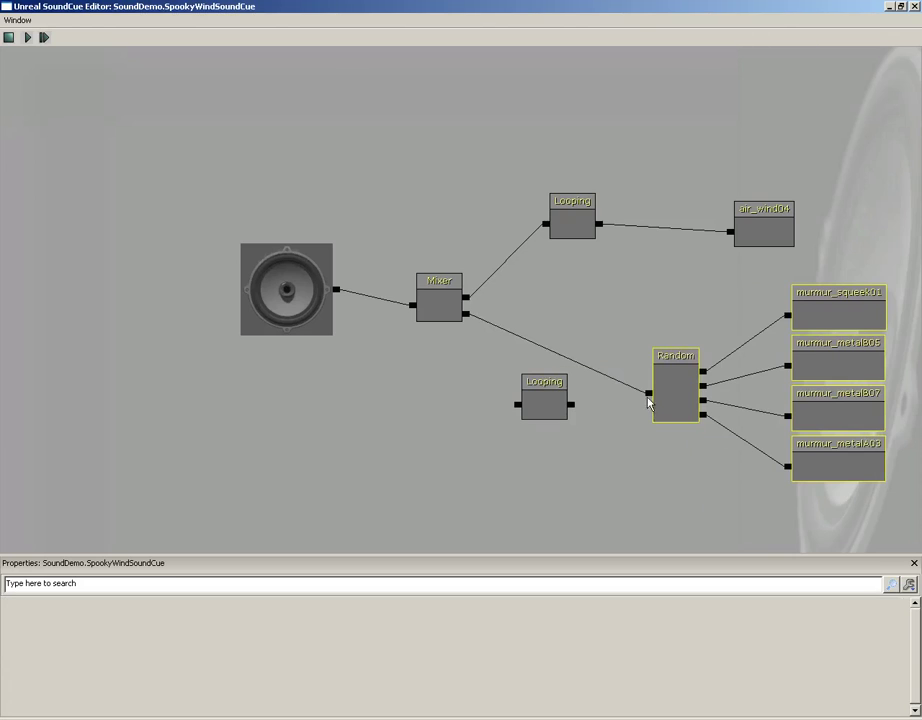
Link the new Looping node to Random, raise it slightly, and stop the preview.
{"action": "left_click_drag", "start_coordinate": [648, 403], "coordinate": [466, 315]}
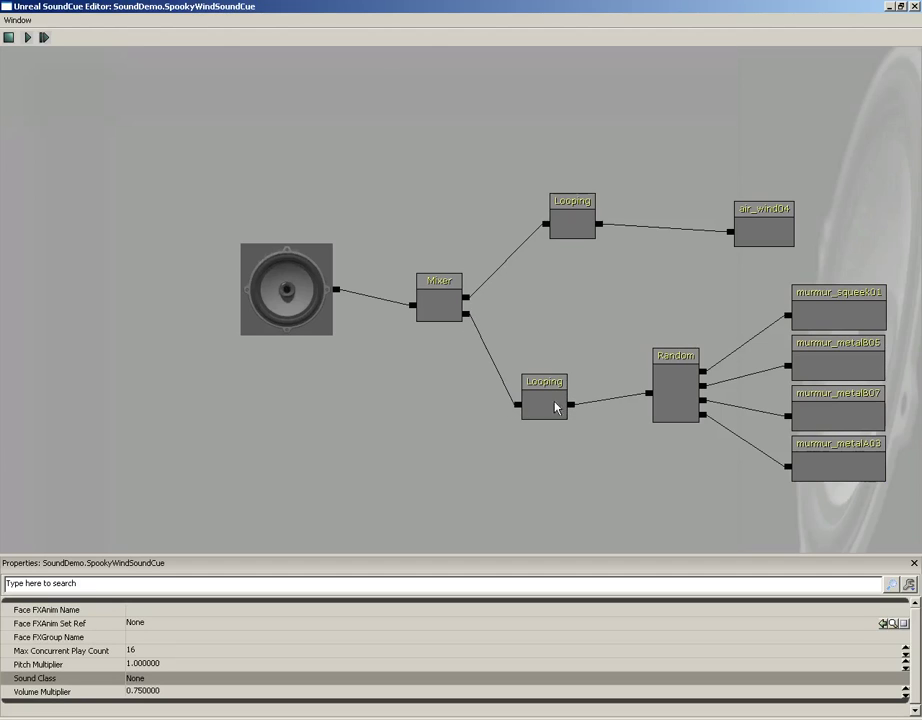
{"action": "left_click_drag", "start_coordinate": [555, 406], "coordinate": [543, 377]}
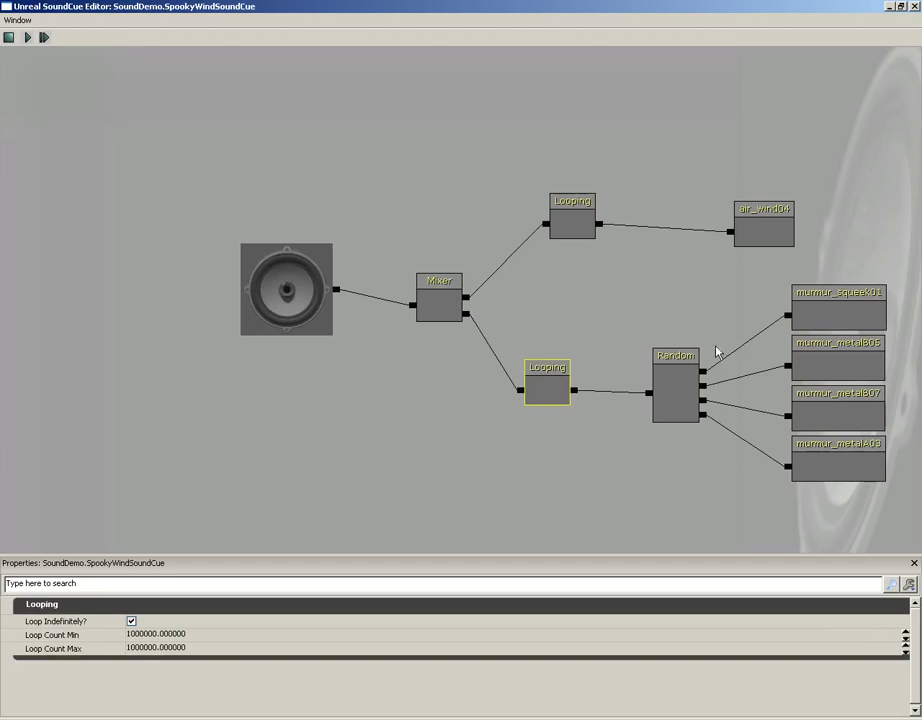
{"action": "left_click", "coordinate": [44, 43]}
Add a Delay node with Delay Min 3 and Delay Max 8.
{"action": "left_click_drag", "start_coordinate": [556, 376], "coordinate": [502, 383]}
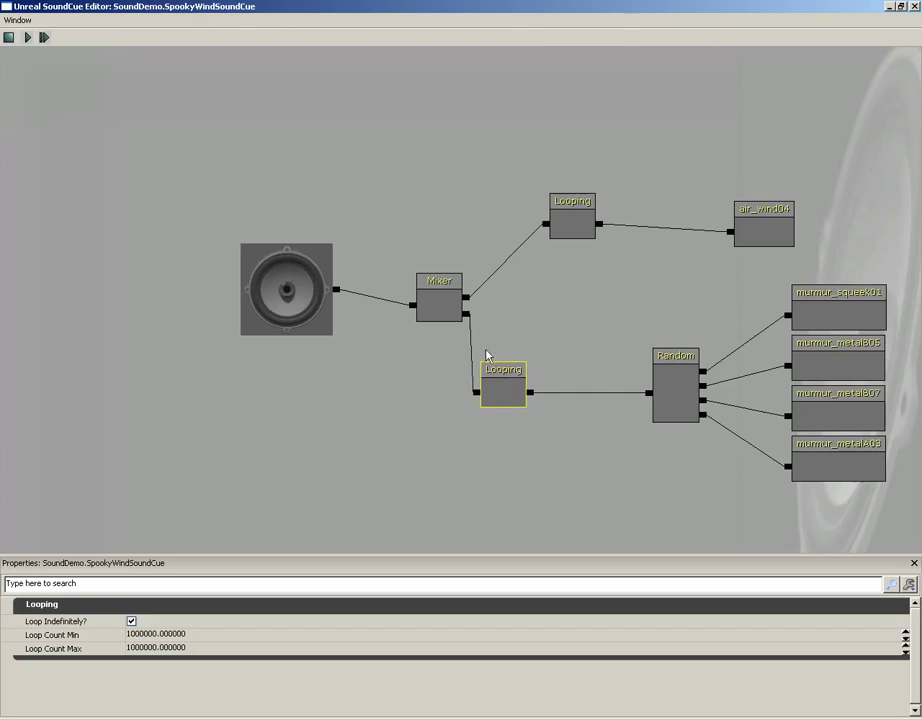
{"action": "right_click", "coordinate": [576, 424]}
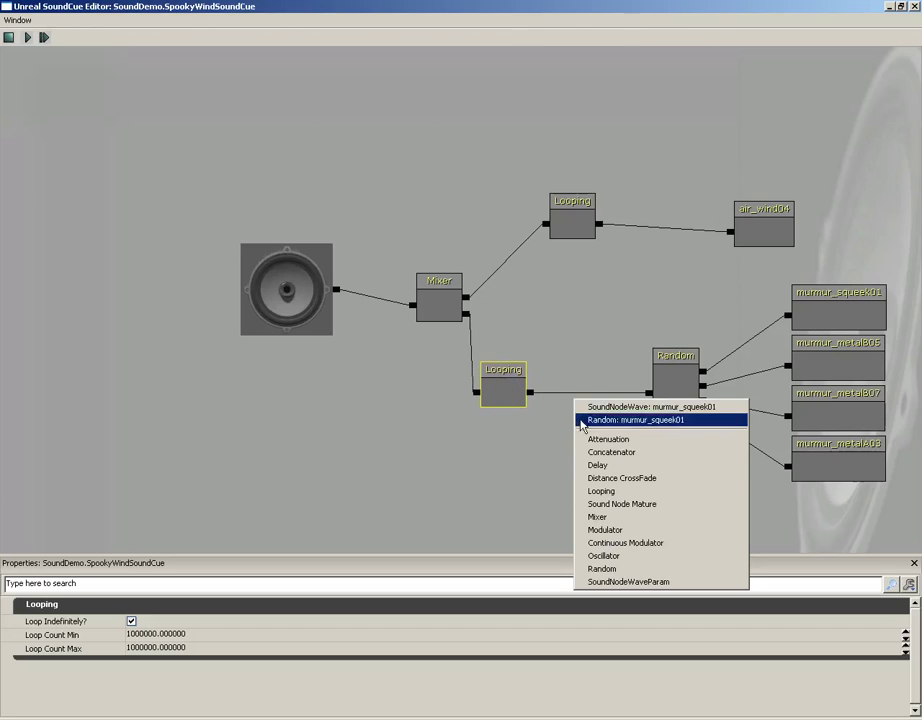
{"action": "left_click", "coordinate": [597, 457]}
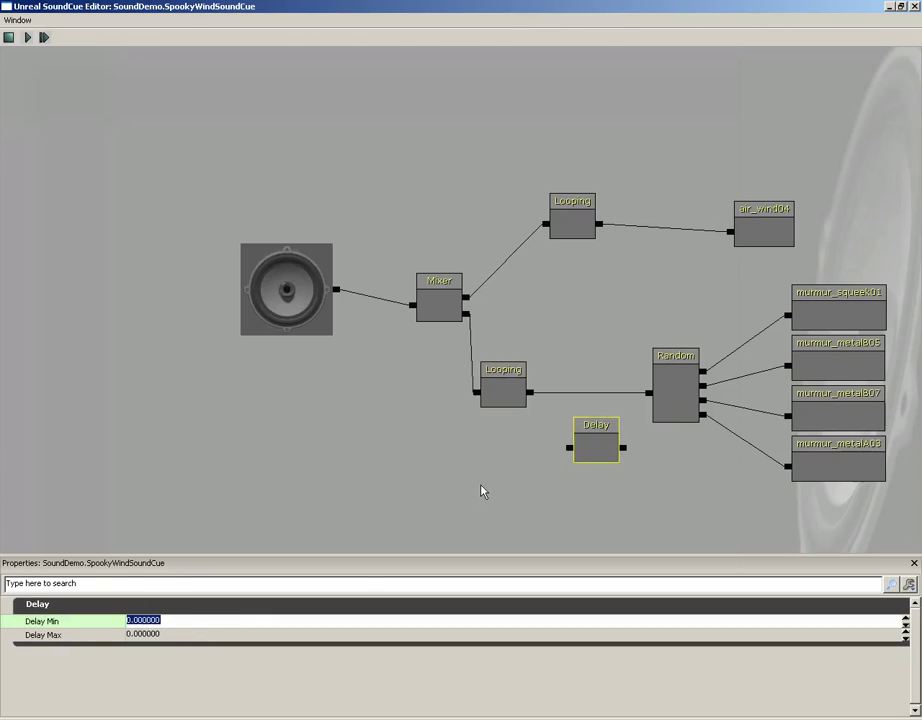
{"action": "type", "text": "5"}
{"action": "key", "text": "Tab"}
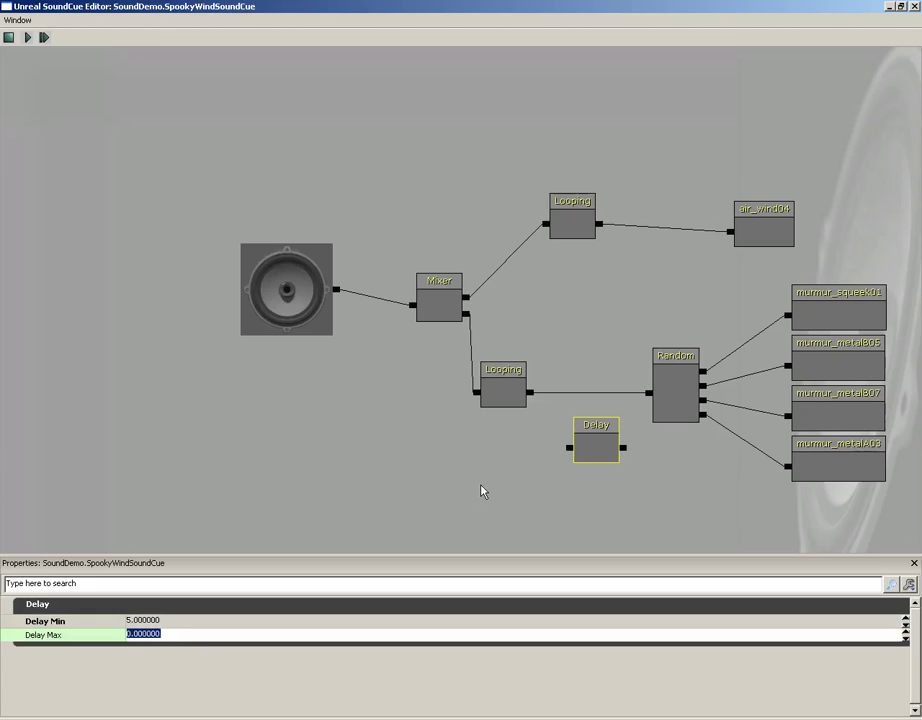
{"action": "key", "text": "shift+Tab"}
{"action": "type", "text": "3"}
{"action": "key", "text": "Tab"}
{"action": "type", "text": "8"}
{"action": "key", "text": "shift+Tab"}
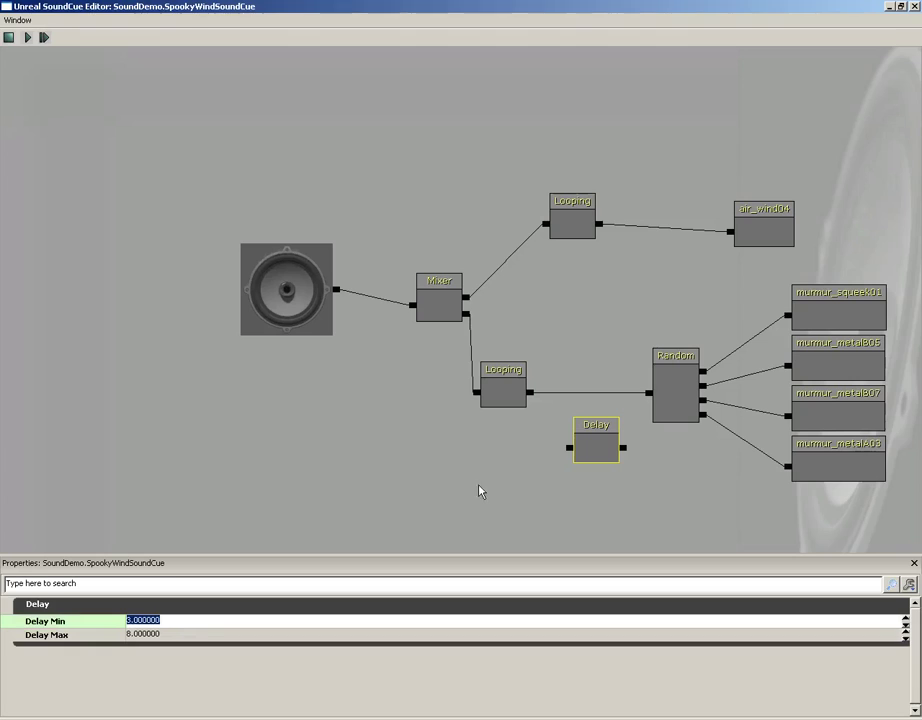
Wire the Delay between the murmur Looping node and Random, aligned in line.
{"action": "left_click_drag", "start_coordinate": [622, 448], "coordinate": [648, 392]}
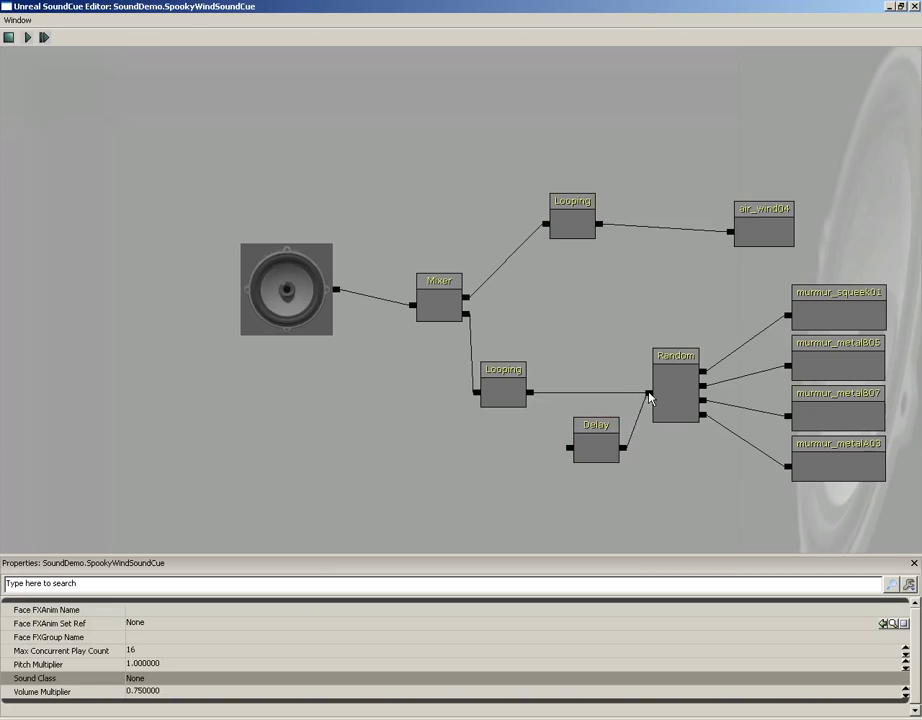
{"action": "left_click_drag", "start_coordinate": [567, 452], "coordinate": [531, 393]}
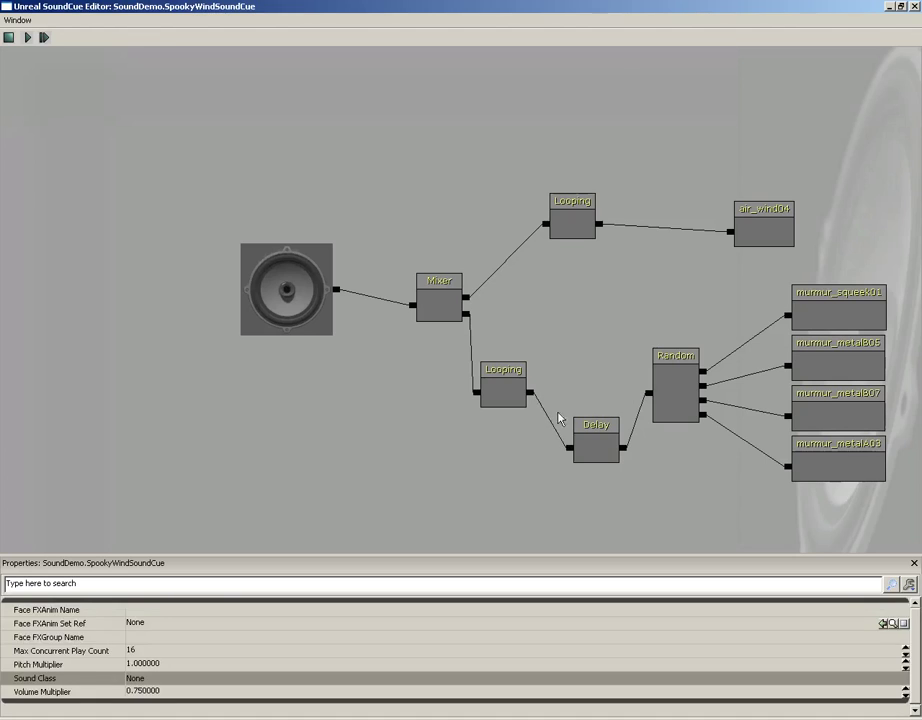
{"action": "left_click", "coordinate": [593, 444]}
{"action": "left_click_drag", "start_coordinate": [593, 444], "coordinate": [576, 397]}
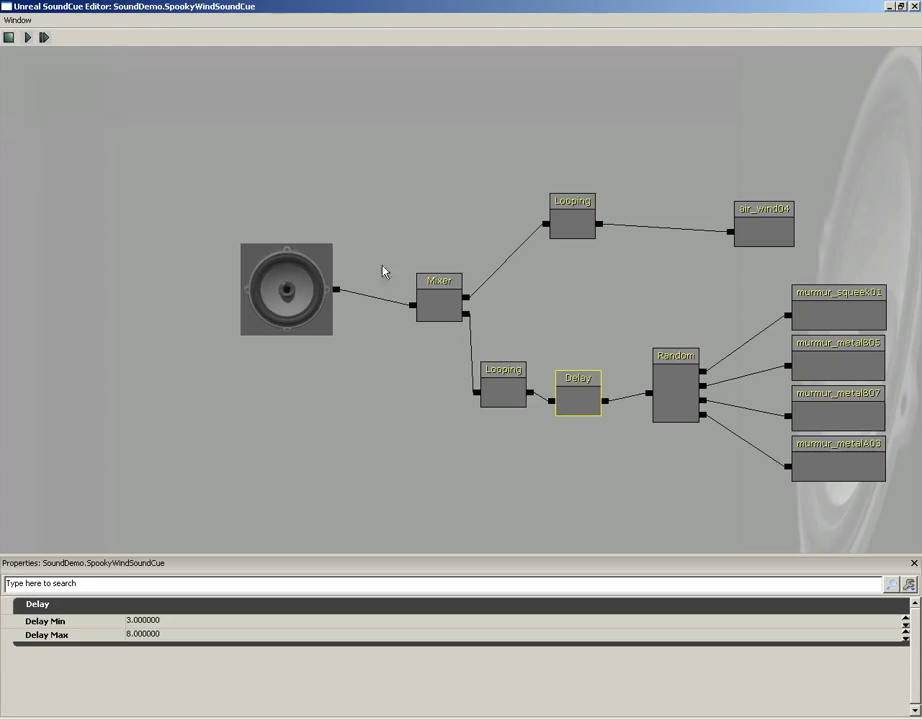
Give the Mixer Input Volume [0] 0.5 for wind and [1] 2.0 for murmurs.
{"action": "left_click", "coordinate": [440, 298]}
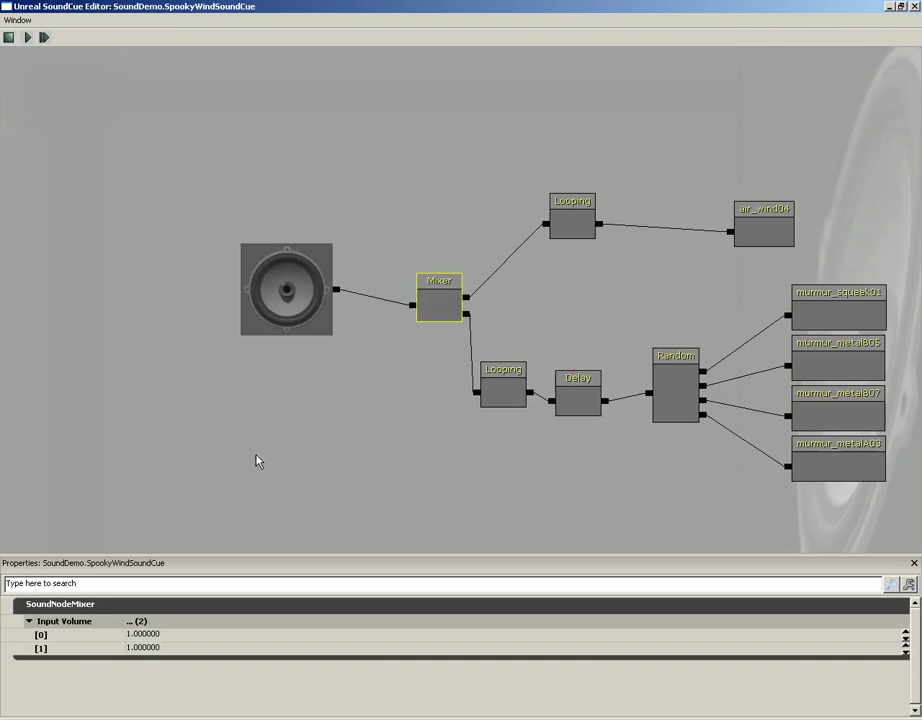
{"action": "left_click", "coordinate": [150, 634]}
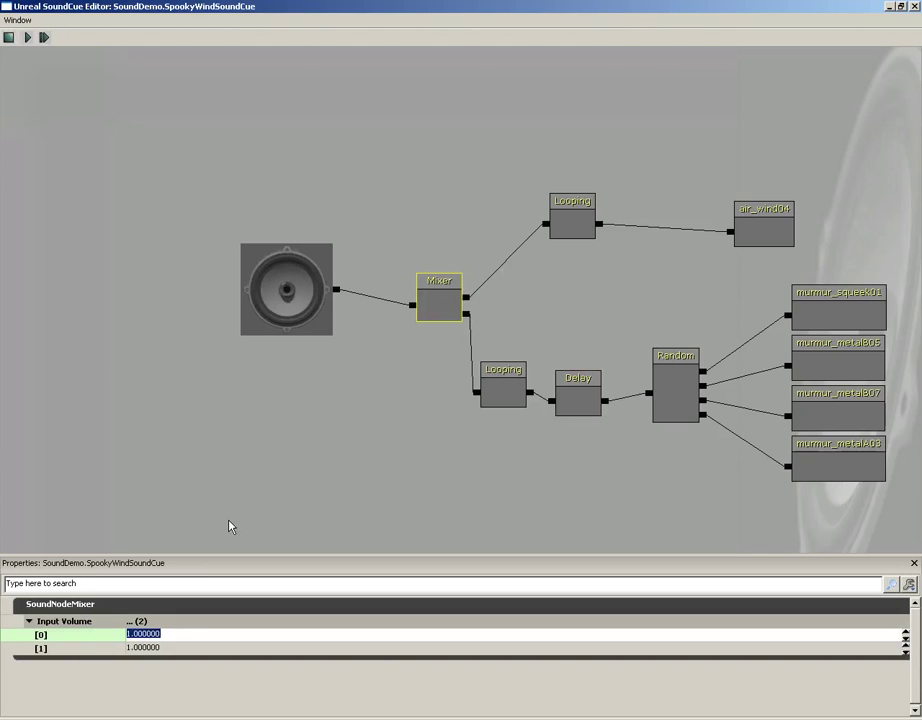
{"action": "type", "text": ".5"}
{"action": "key", "text": "Return"}
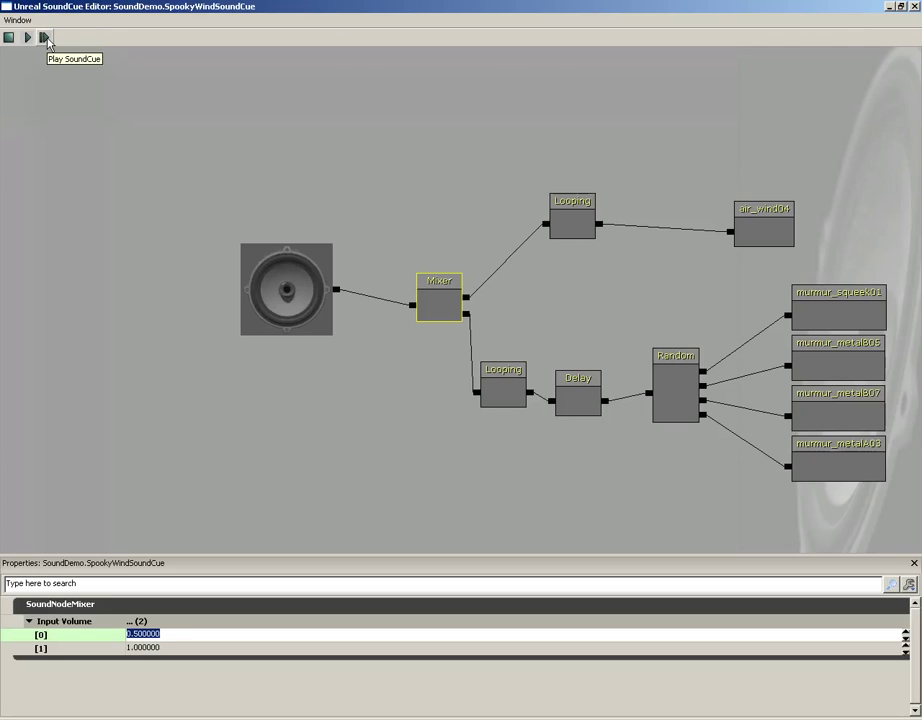
{"action": "left_click", "coordinate": [130, 646]}
{"action": "type", "text": "2"}
{"action": "key", "text": "Return"}
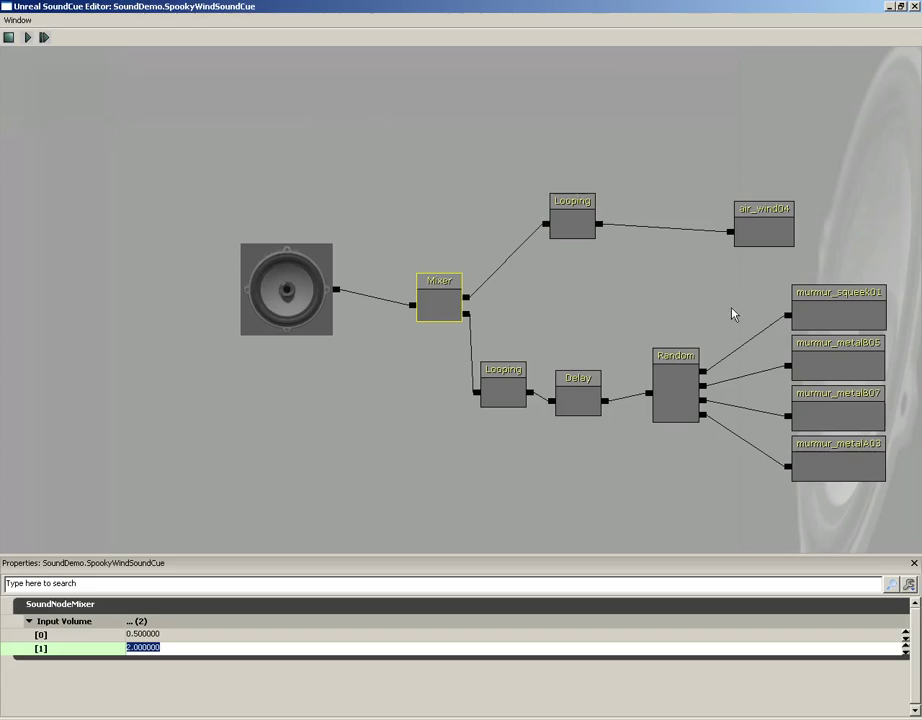
Move the Random group right and wire a new Modulator between Delay and Random.
{"action": "left_click_drag", "start_coordinate": [660, 278], "coordinate": [838, 503], "text": "ctrl+alt"}
{"action": "left_click_drag", "start_coordinate": [739, 484], "coordinate": [823, 486], "text": "ctrl"}
{"action": "left_click_drag", "start_coordinate": [704, 458], "coordinate": [543, 434]}
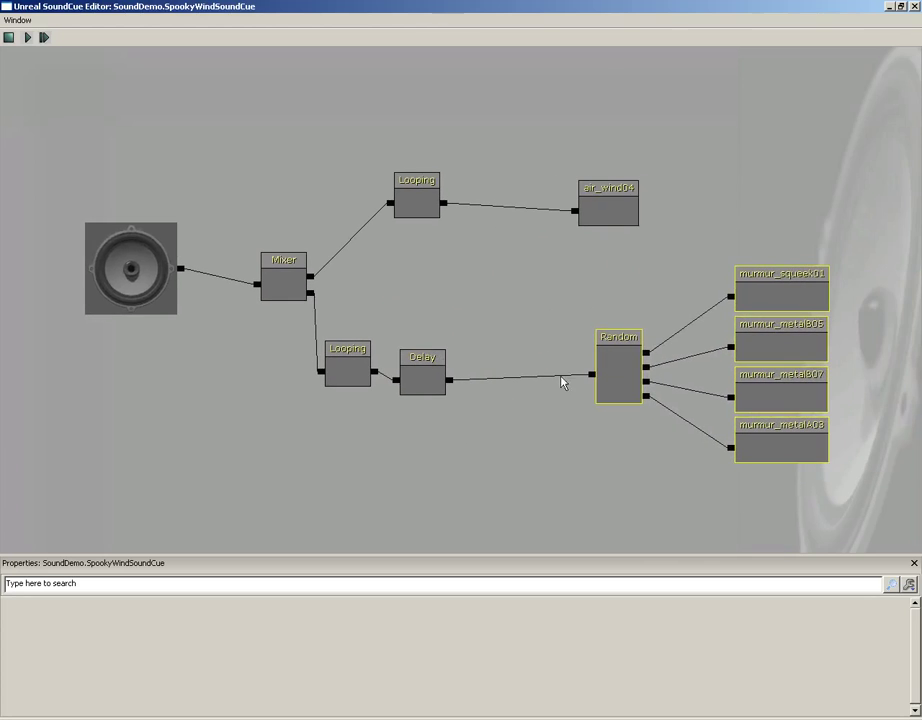
{"action": "right_click", "coordinate": [505, 342]}
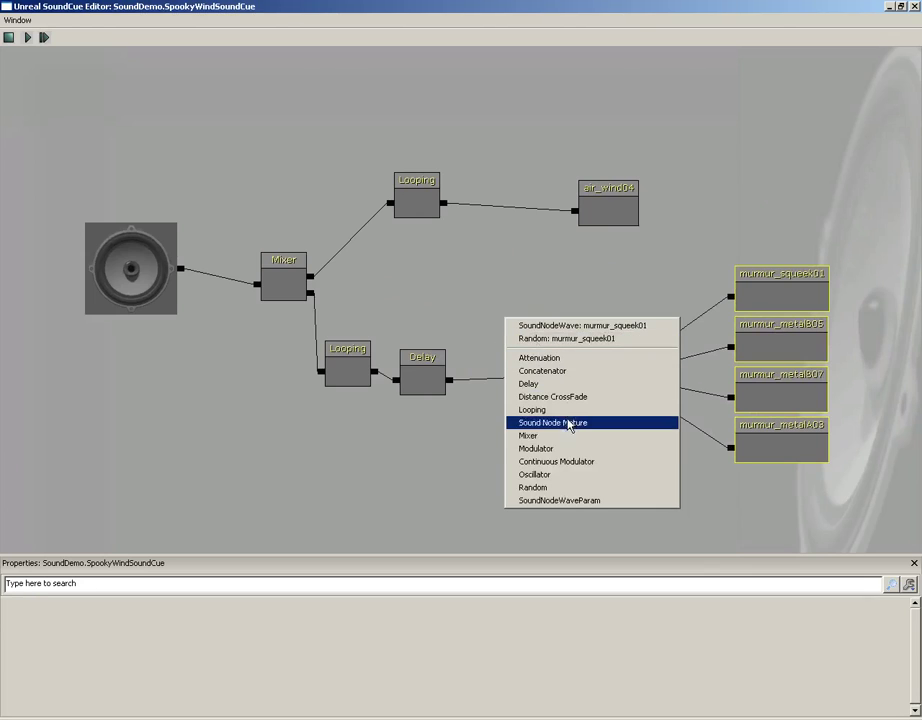
{"action": "left_click", "coordinate": [551, 449]}
{"action": "left_click_drag", "start_coordinate": [531, 370], "coordinate": [510, 329]}
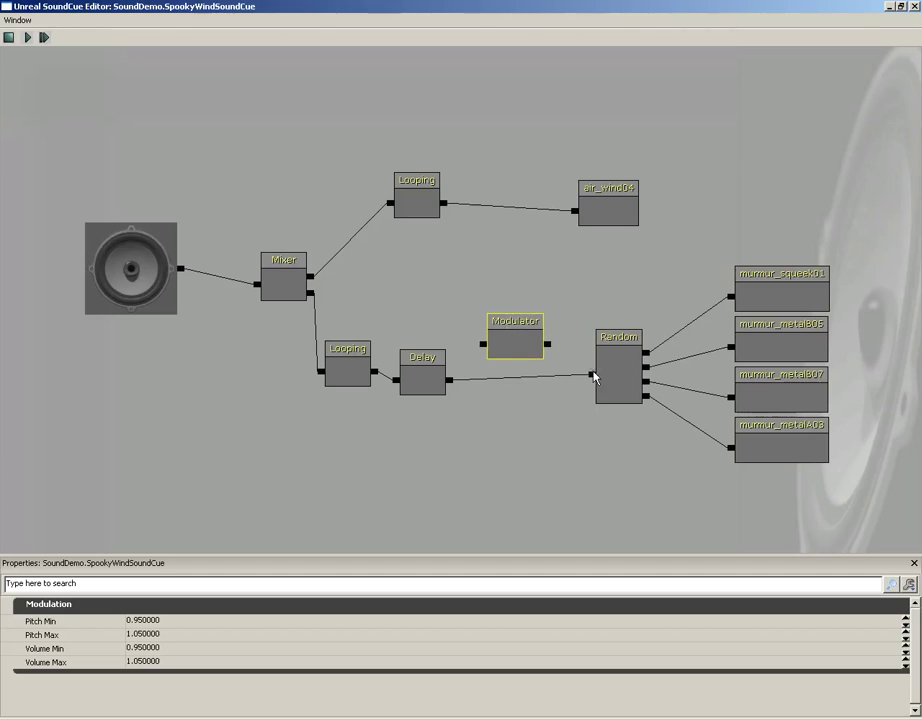
{"action": "left_click_drag", "start_coordinate": [592, 375], "coordinate": [547, 344]}
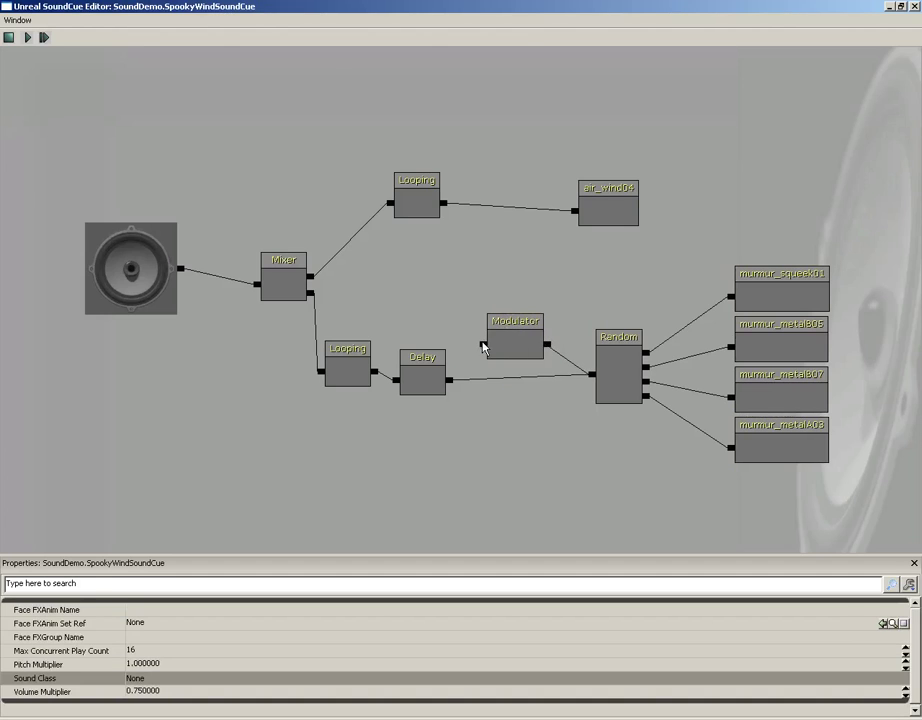
{"action": "left_click_drag", "start_coordinate": [482, 346], "coordinate": [449, 381]}
{"action": "left_click_drag", "start_coordinate": [494, 346], "coordinate": [518, 385]}
Set the Modulator pitch to 0.7–1.3 and volume to 0.8–1.2, then preview the cue.
{"action": "left_click", "coordinate": [165, 621]}
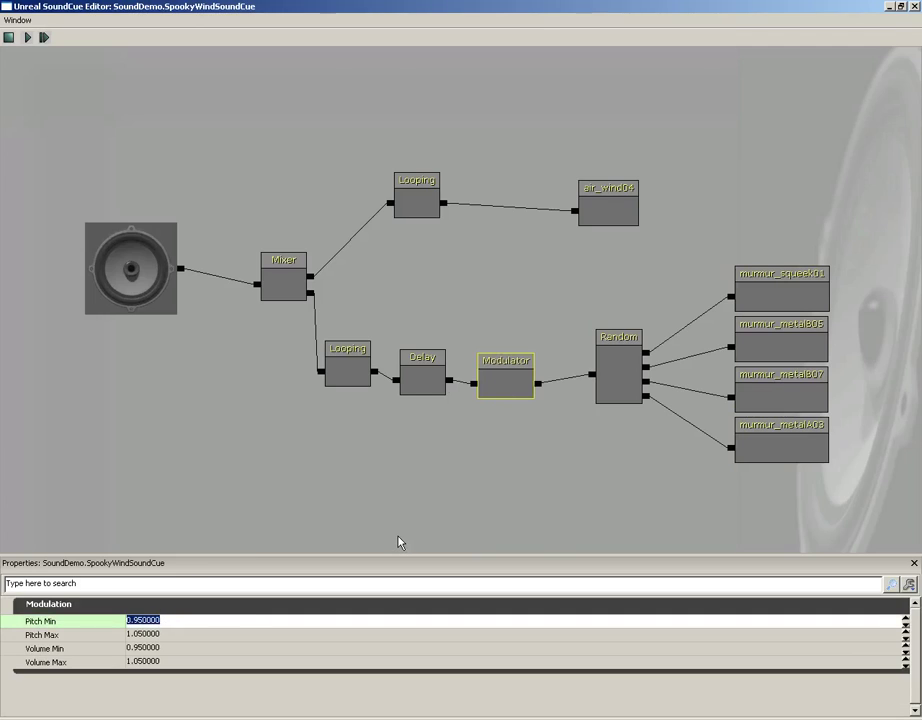
{"action": "type", "text": "0.5"}
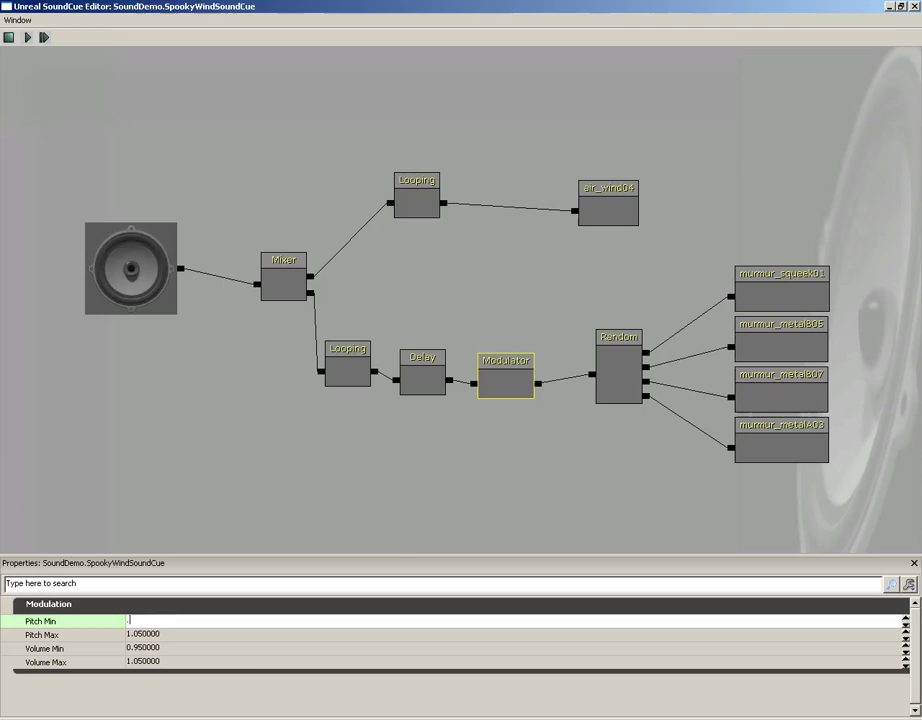
{"action": "key", "text": "Tab"}
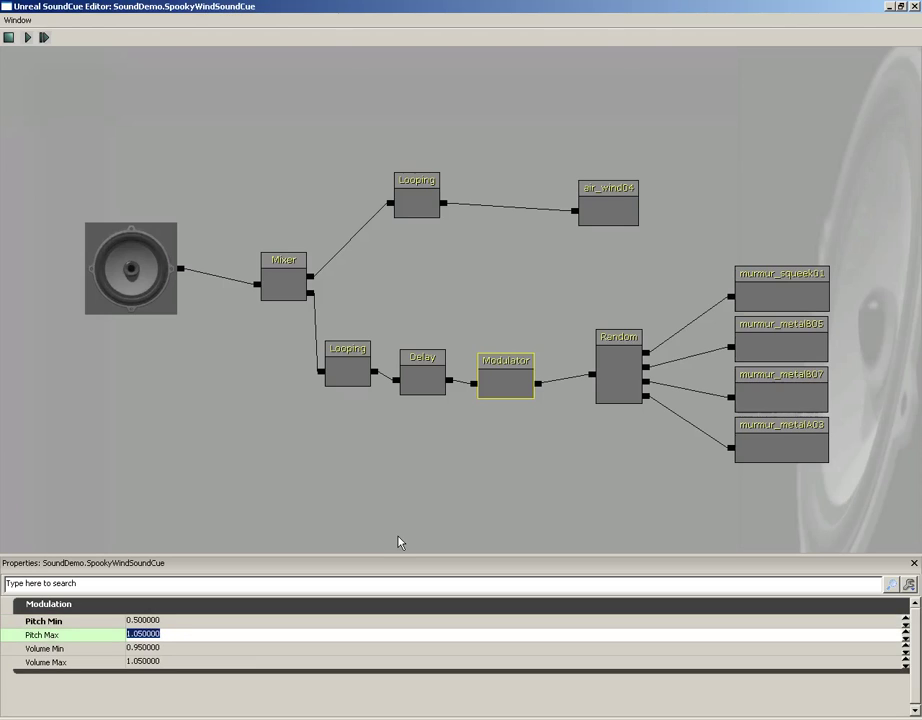
{"action": "key", "text": "shift+Tab"}
{"action": "type", "text": ".7"}
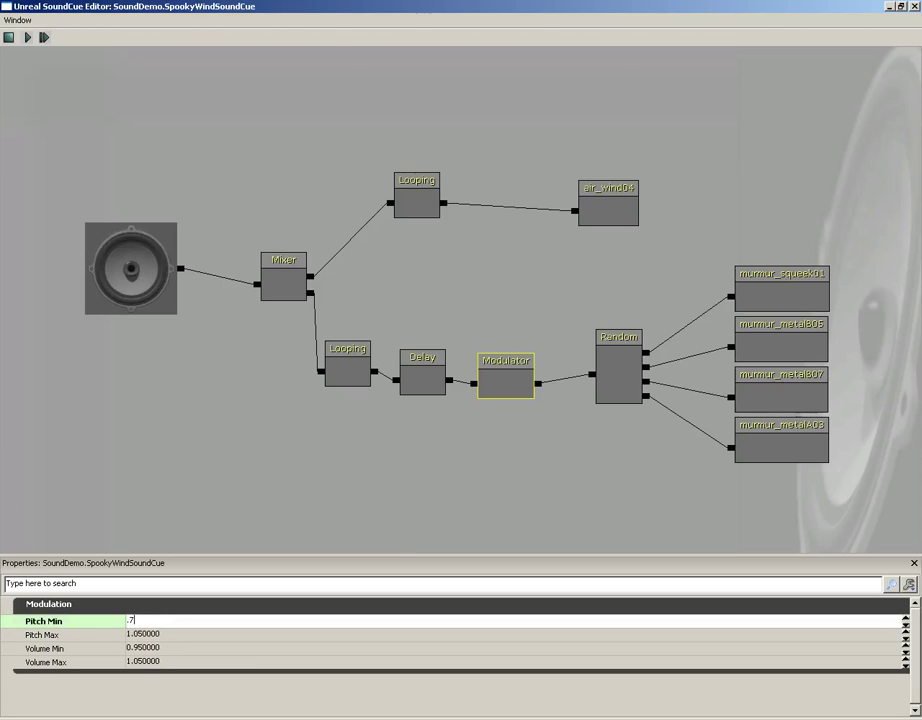
{"action": "key", "text": "Tab"}
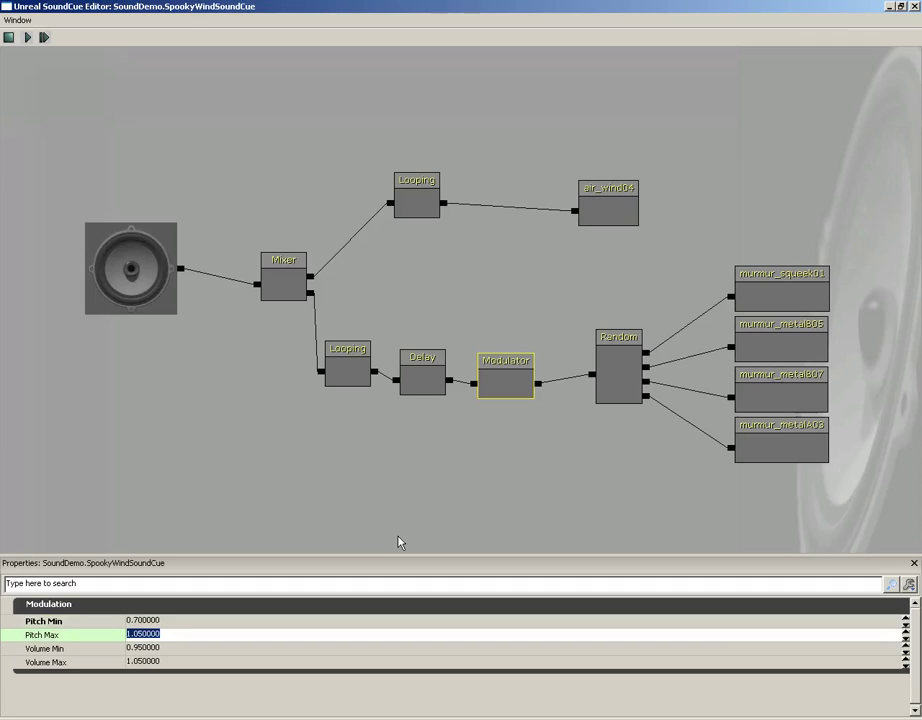
{"action": "type", "text": "1.3"}
{"action": "key", "text": "Tab"}
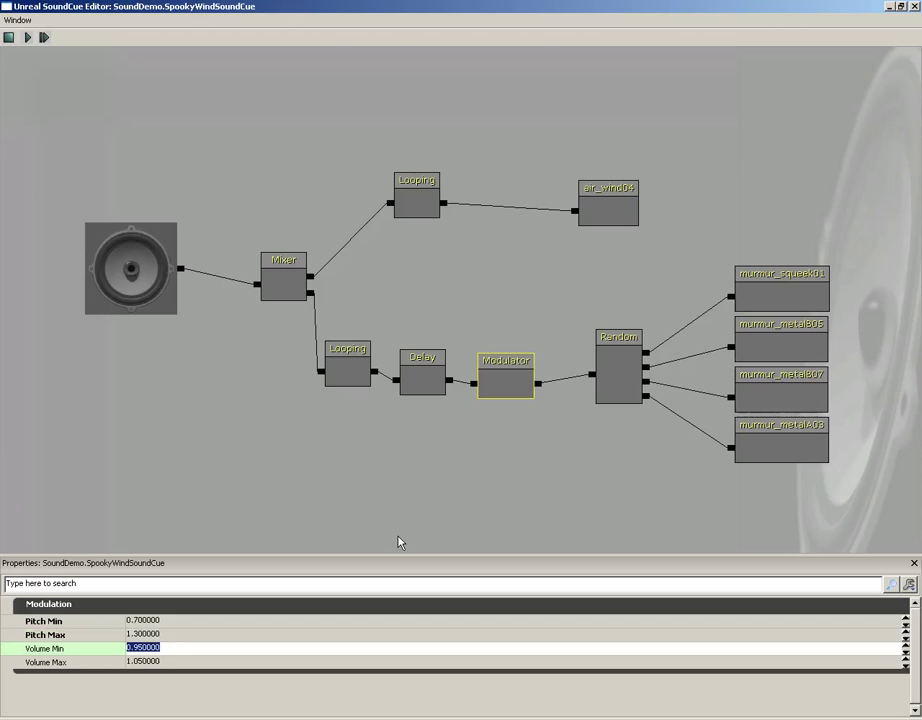
{"action": "type", "text": ".8"}
{"action": "key", "text": "Tab"}
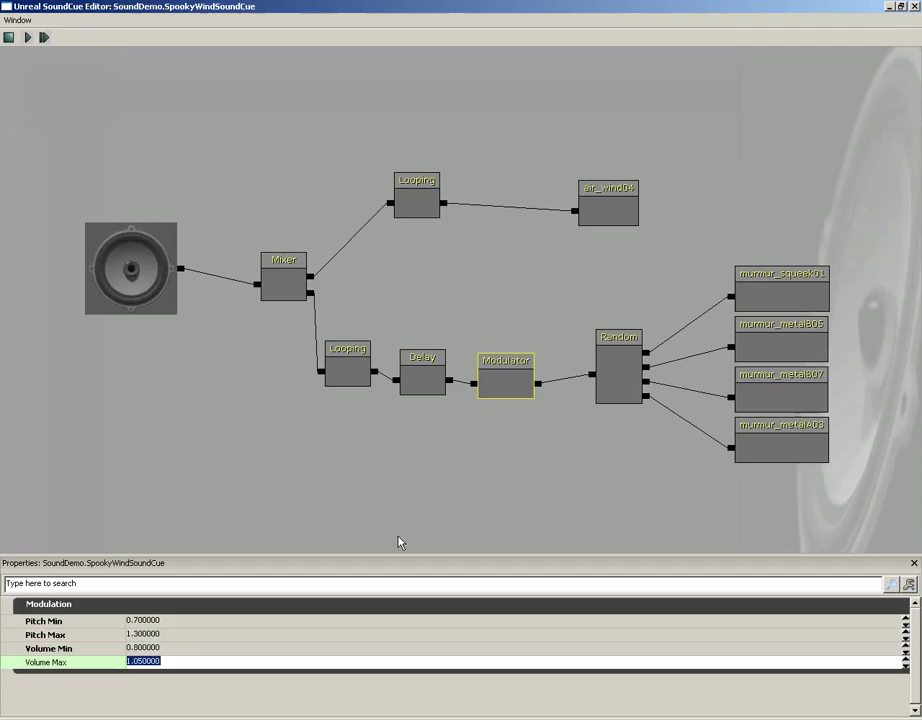
{"action": "type", "text": "1.2"}
{"action": "key", "text": "Return"}
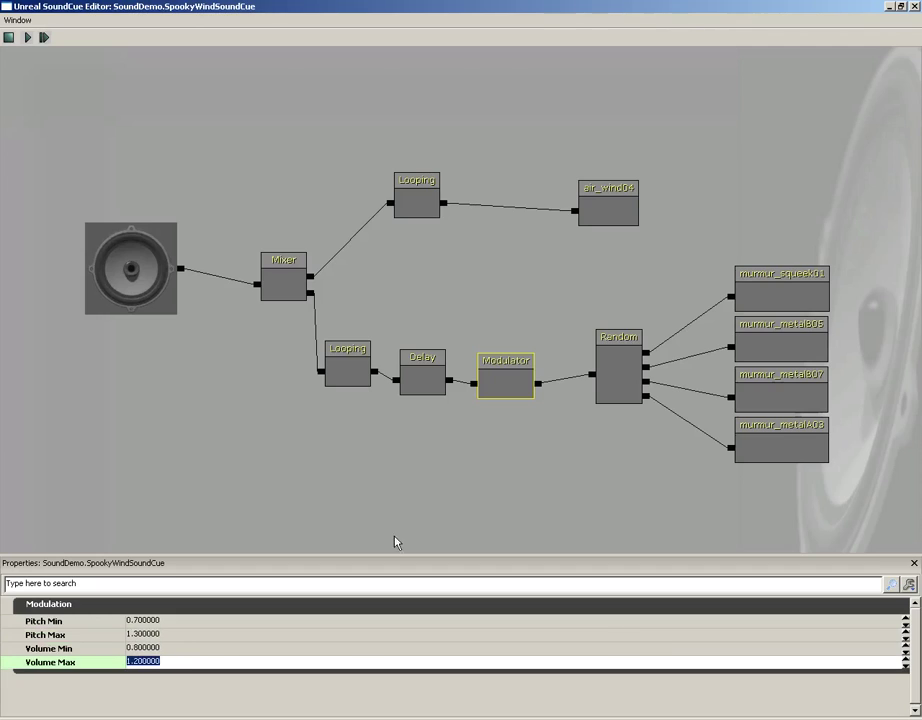
{"action": "left_click", "coordinate": [27, 37]}
Close the SoundCue Editor, list RandomNumber and SpookyWindSoundCue in SoundDemo unfiltered, and save it.
{"action": "left_click", "coordinate": [913, 8]}
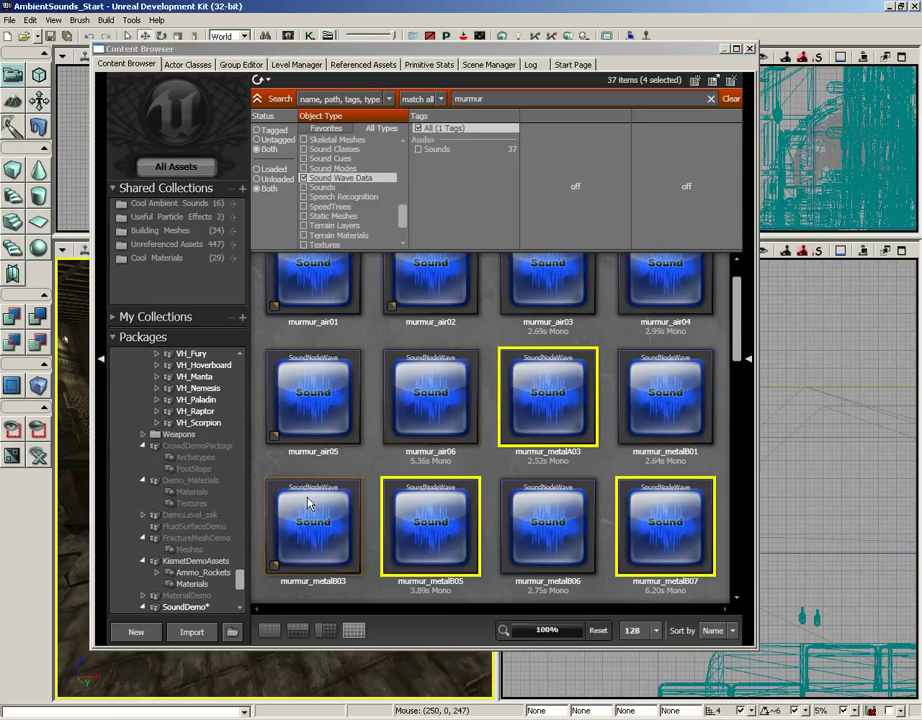
{"action": "left_click", "coordinate": [179, 606]}
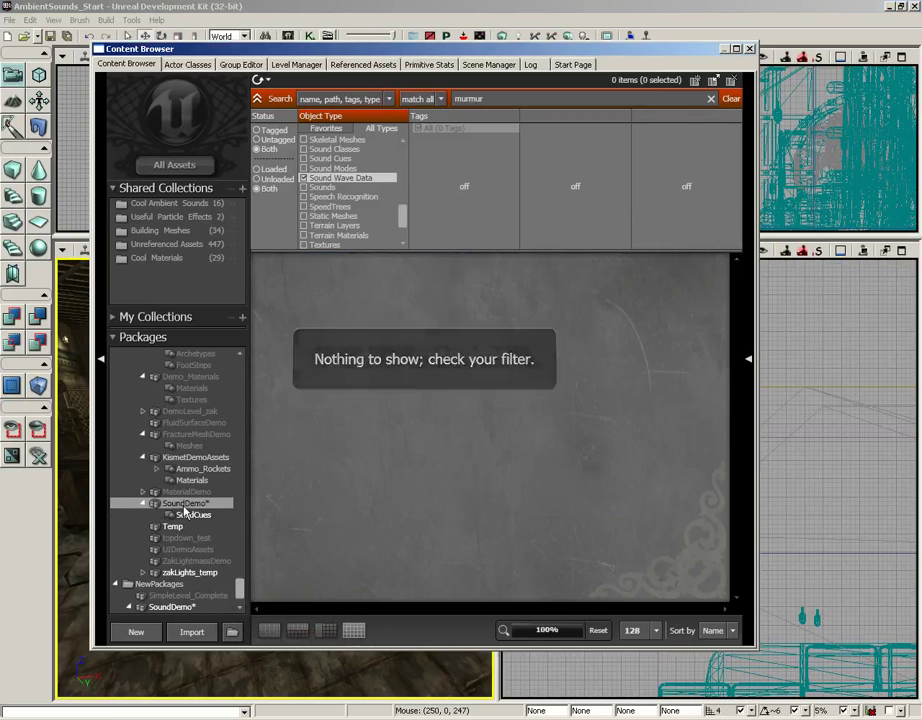
{"action": "left_click", "coordinate": [731, 98]}
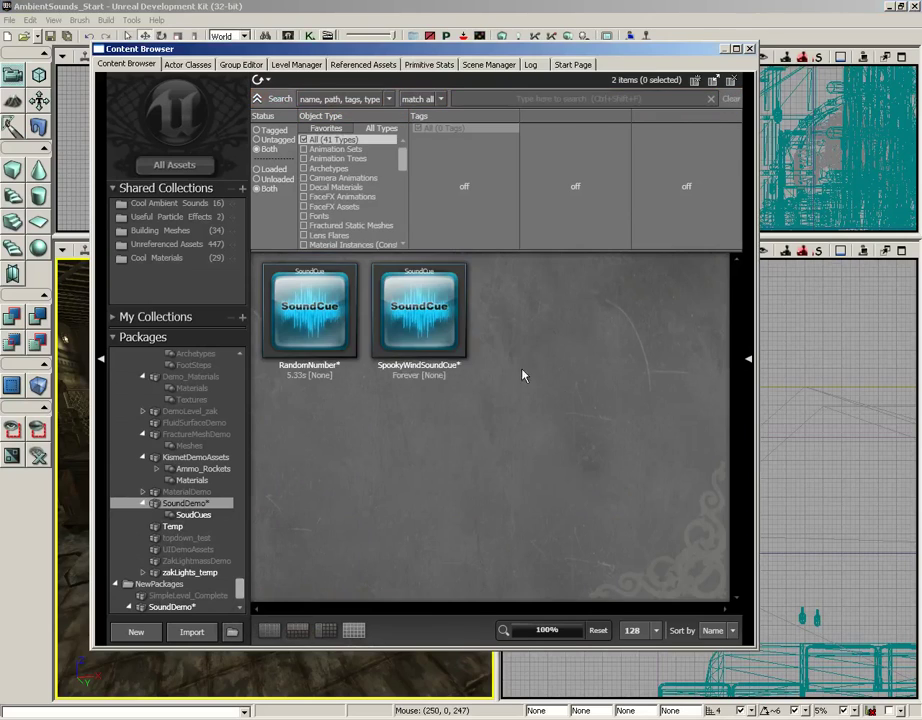
{"action": "key", "text": "ctrl+s"}
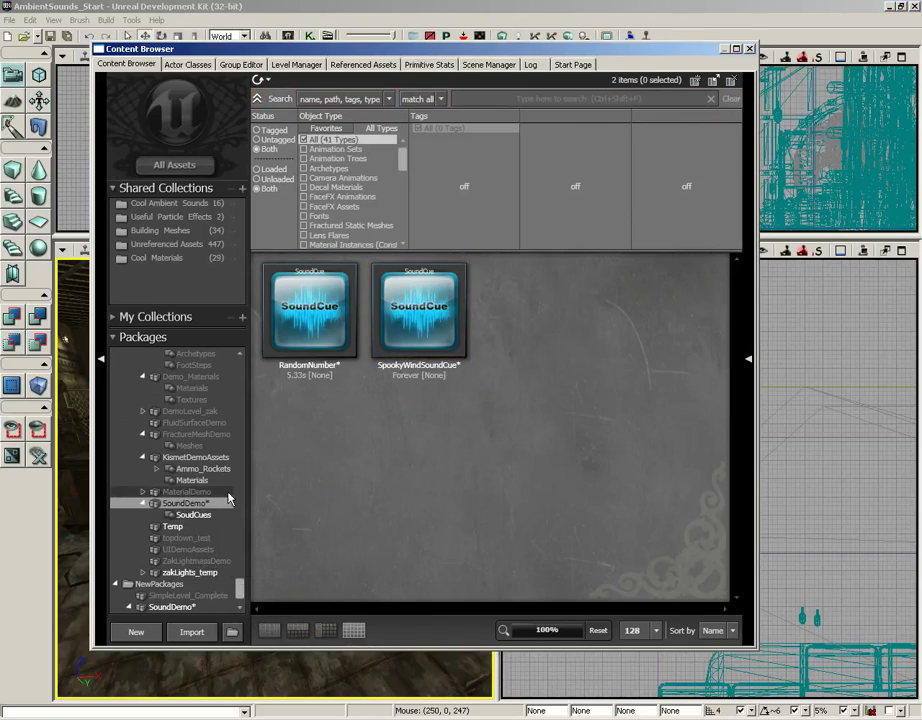